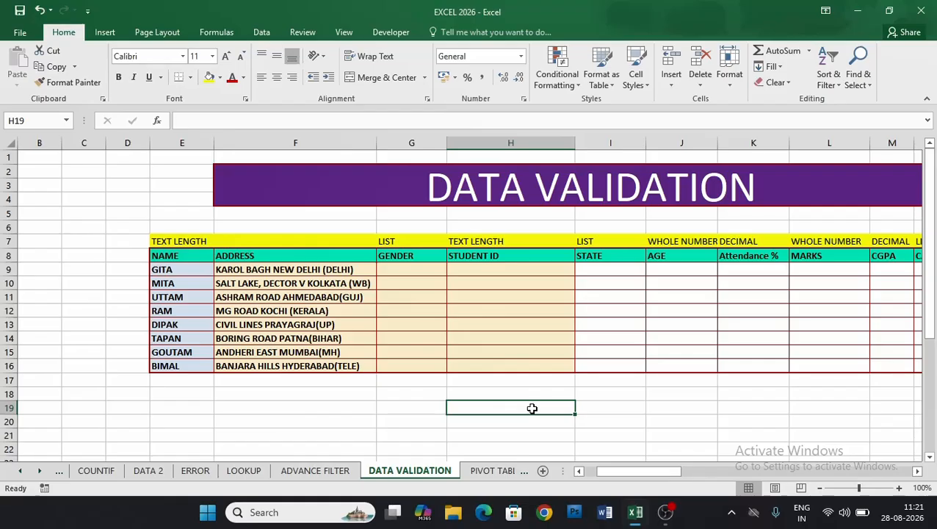
# - Enter the whole number 1 in cell C3
pyautogui.click(692, 421)
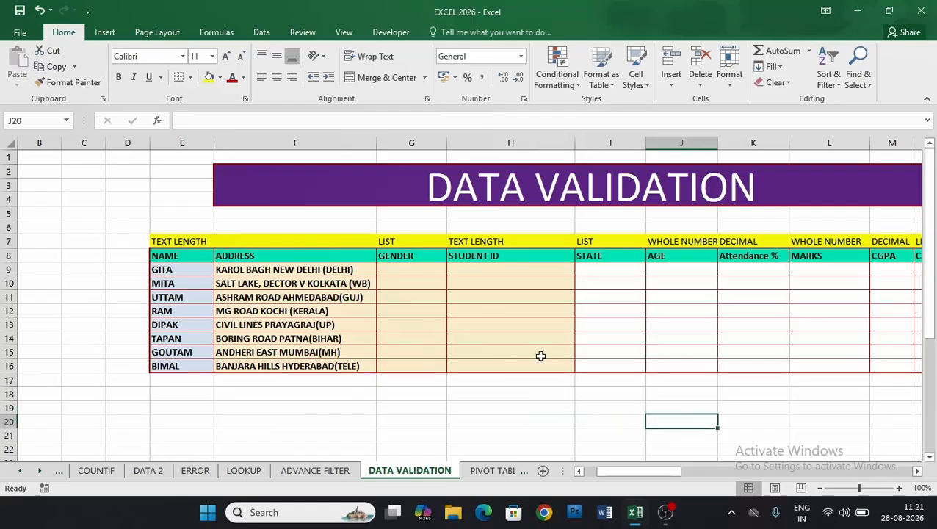
pyautogui.click(75, 189)
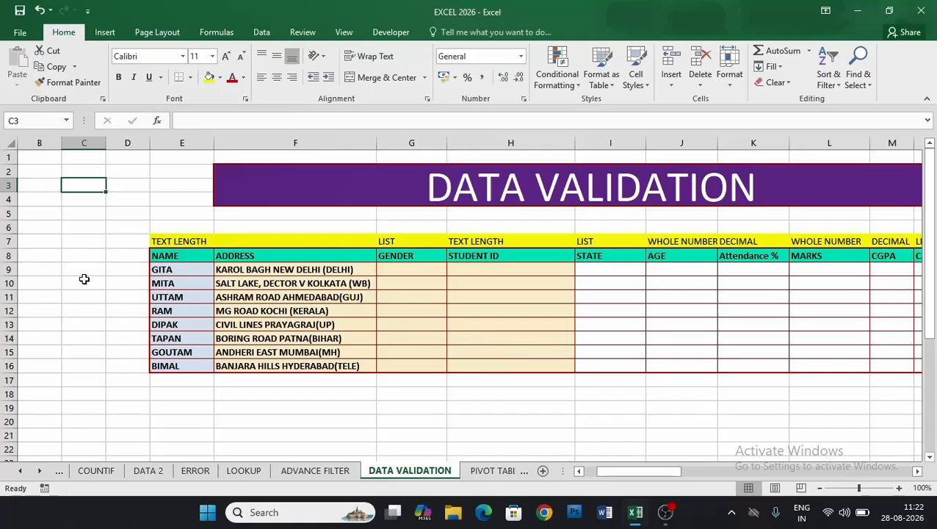
pyautogui.write('1')
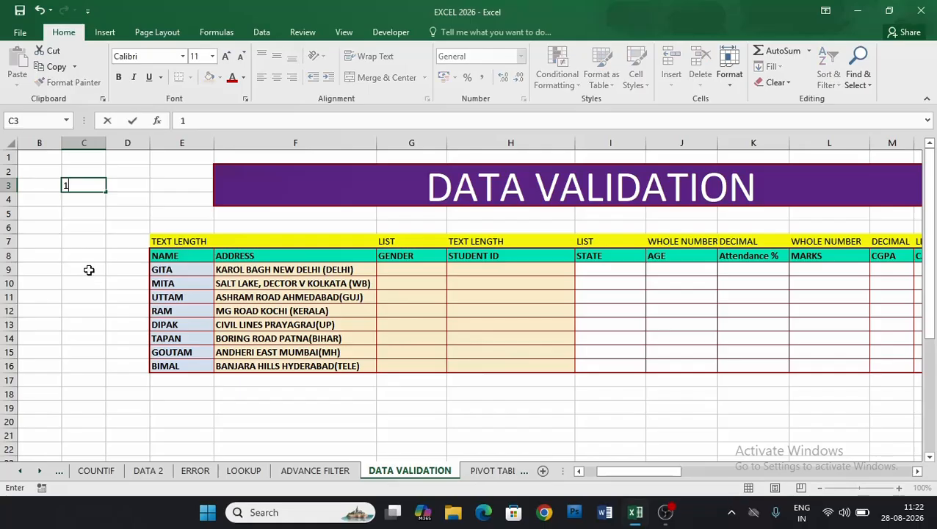
pyautogui.click(89, 270)
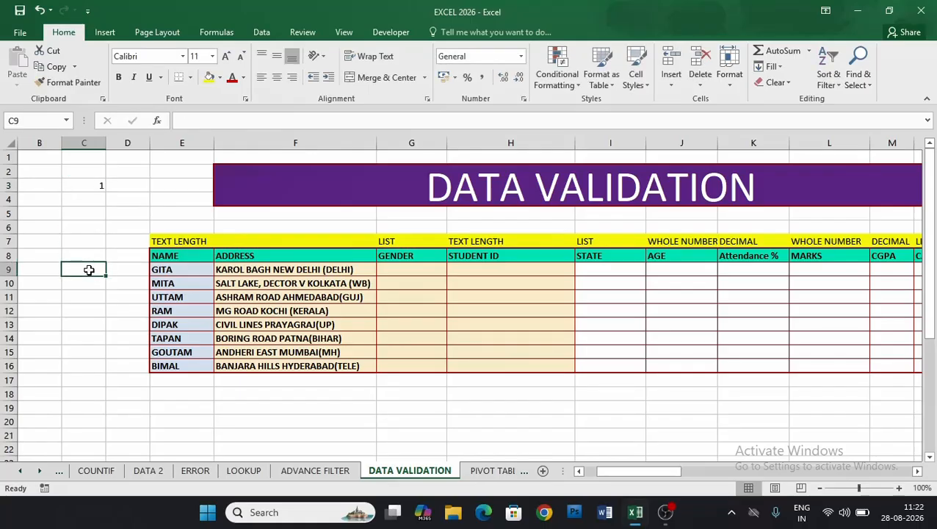
# - Replace the content of cell C3 with the number 80000000
pyautogui.click(78, 185)
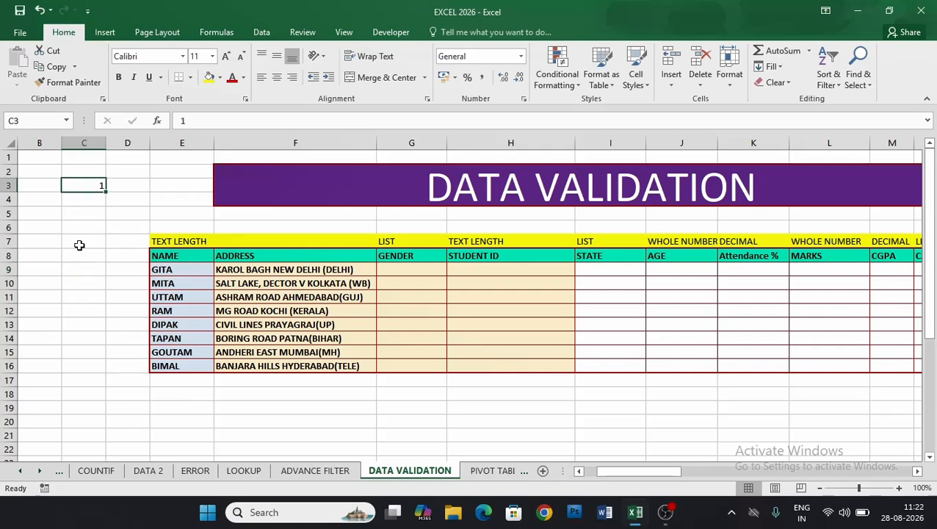
pyautogui.write('888')
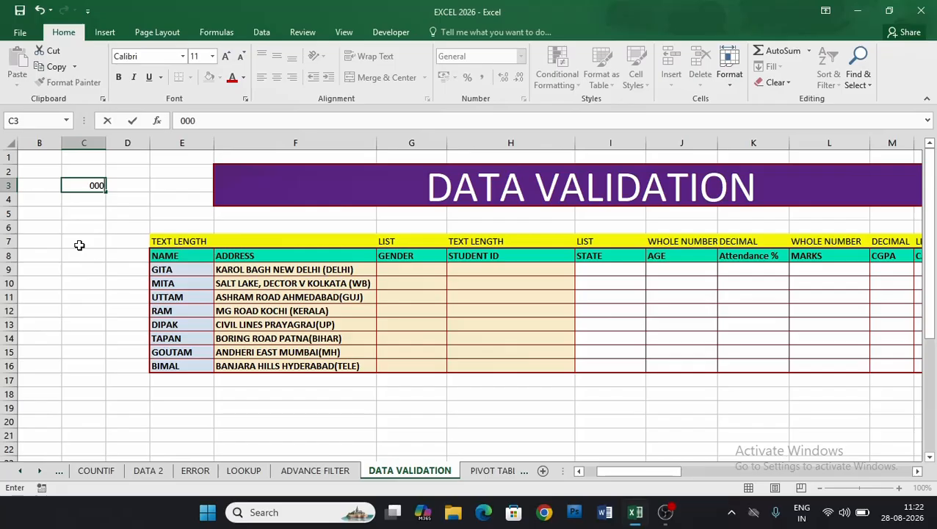
pyautogui.press('BackSpace')
pyautogui.press('BackSpace')
pyautogui.press('BackSpace')
pyautogui.write('8')
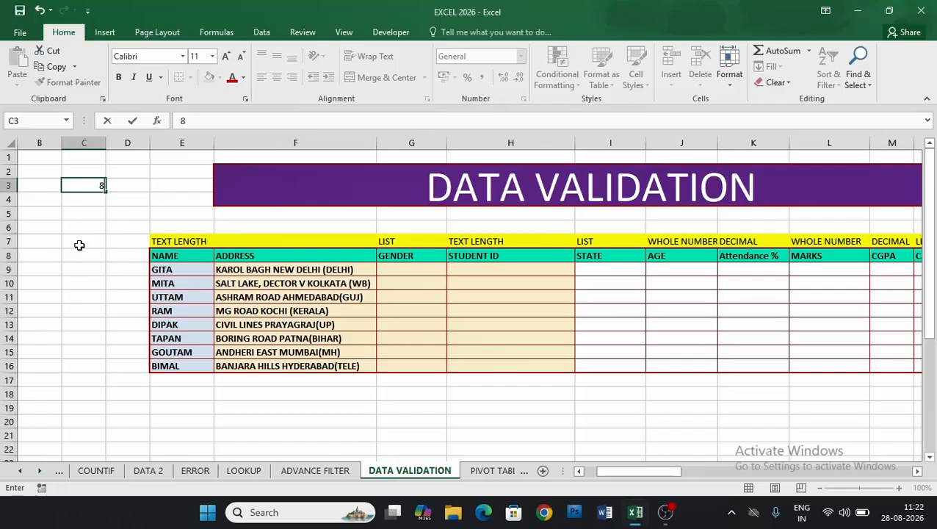
pyautogui.write('0000000')
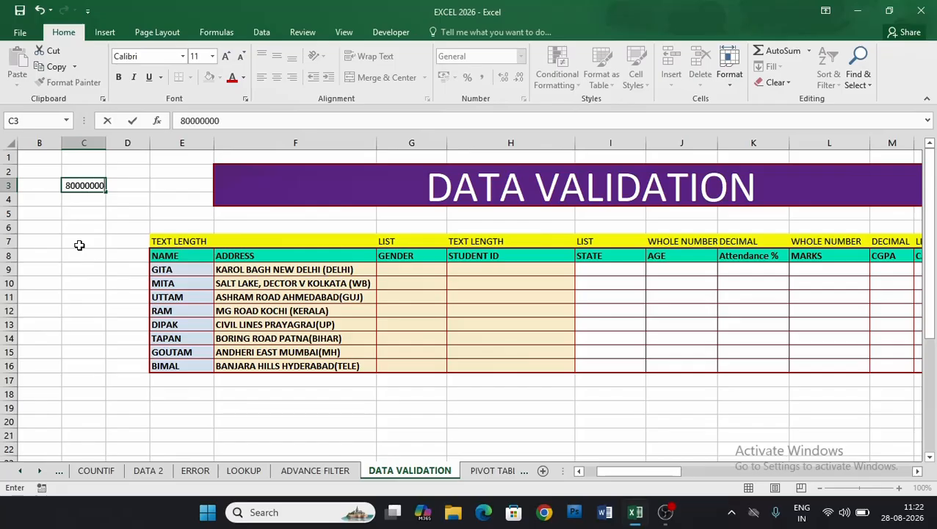
pyautogui.click(79, 244)
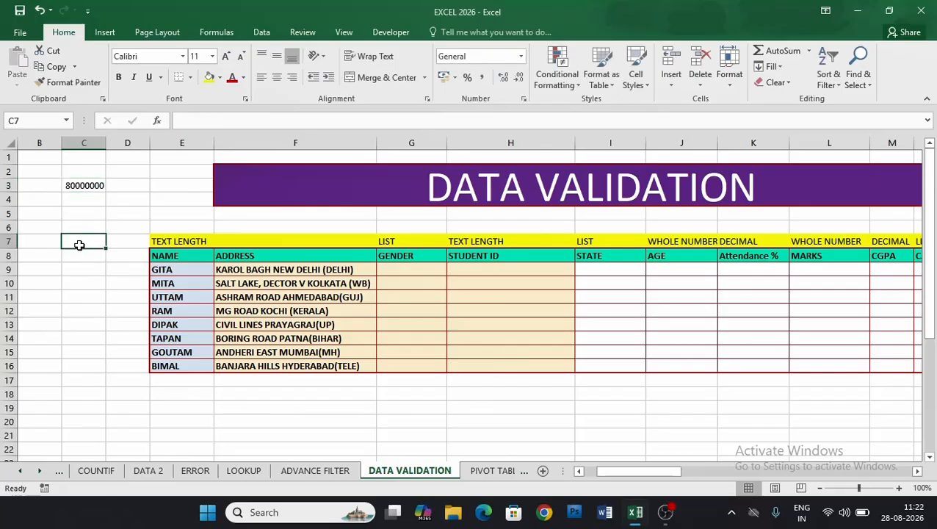
# - Replace the content of cell C3 with the current date, 28-08-2026
pyautogui.click(75, 185)
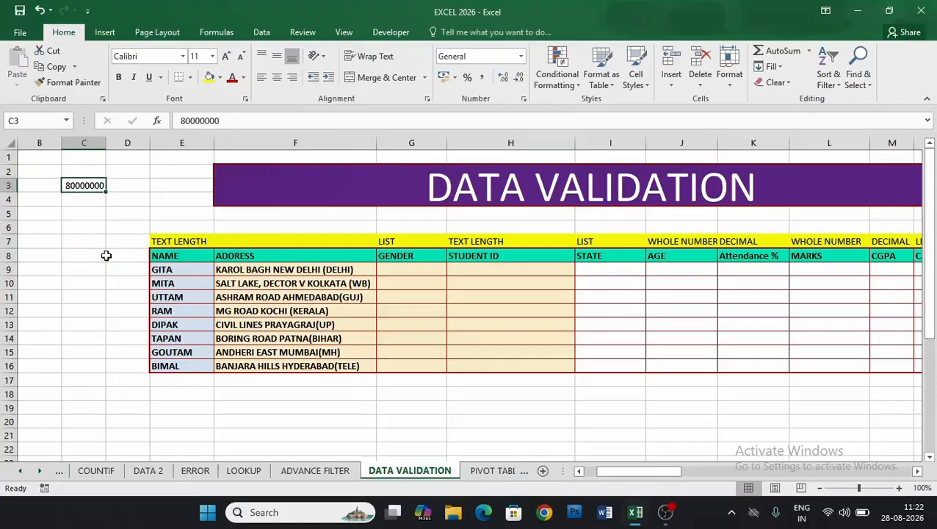
pyautogui.hotkey('ctrl', ';')
pyautogui.click(87, 240)
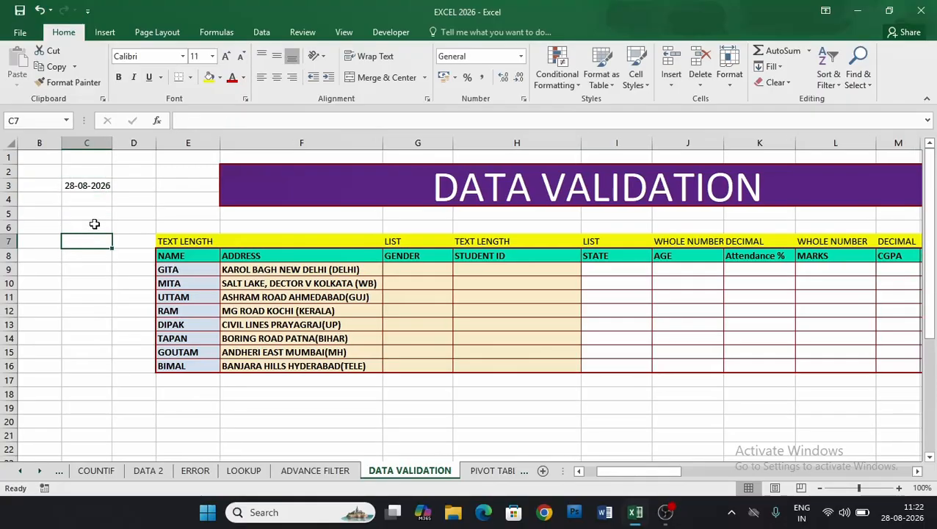
# - Replace the content of cell C3 with the time 8:45 AM
pyautogui.click(98, 182)
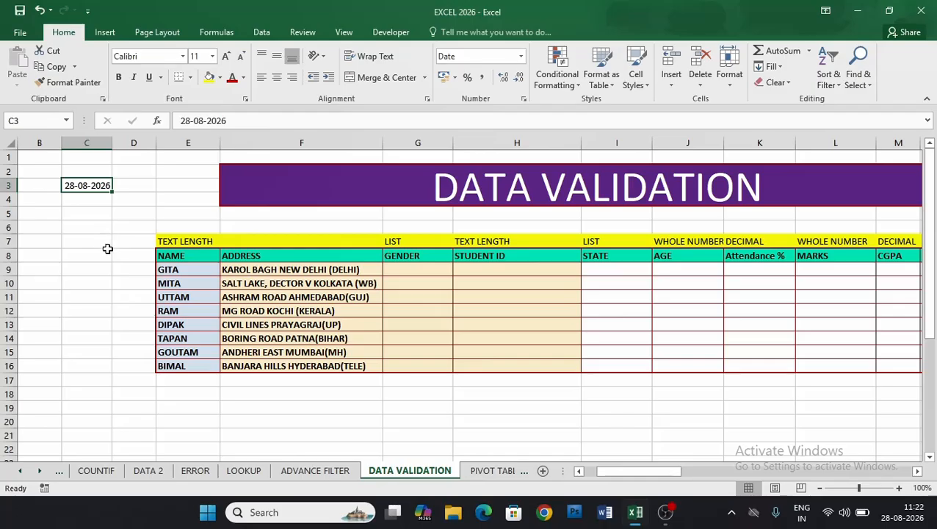
pyautogui.write('8')
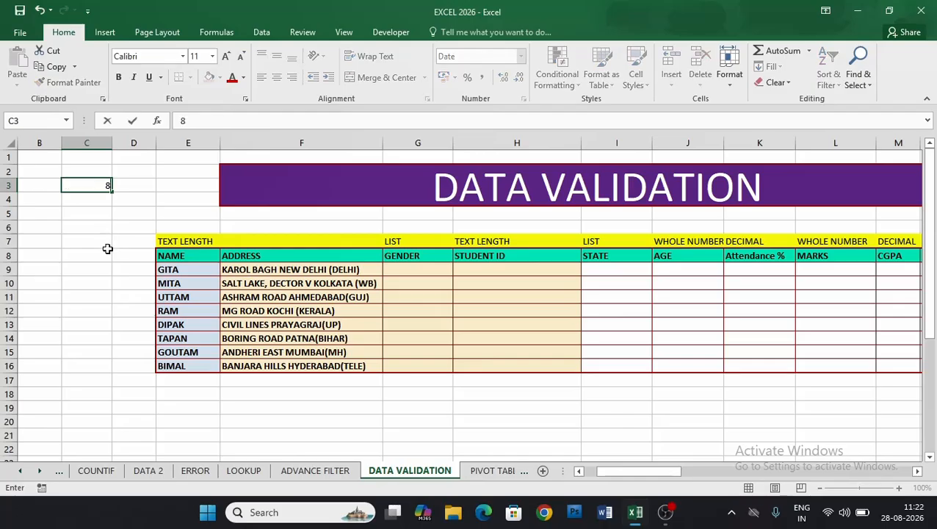
pyautogui.write(':45 am')
pyautogui.press('Return')
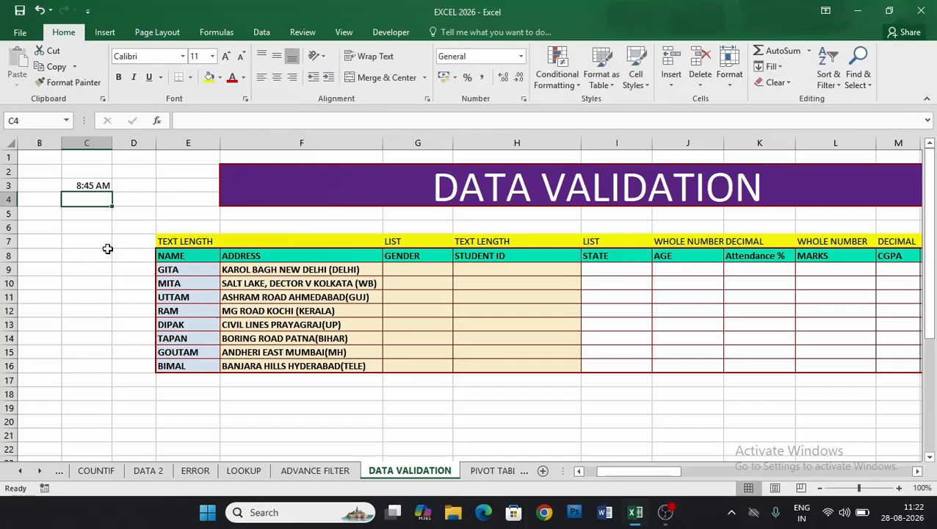
# - Replace the content of cell C3 with the text Hello
pyautogui.click(89, 186)
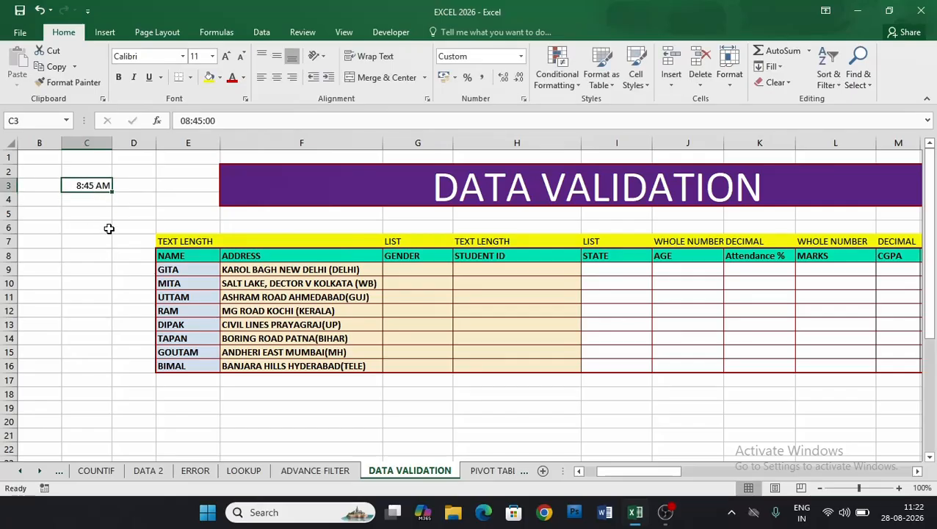
pyautogui.write('Hello')
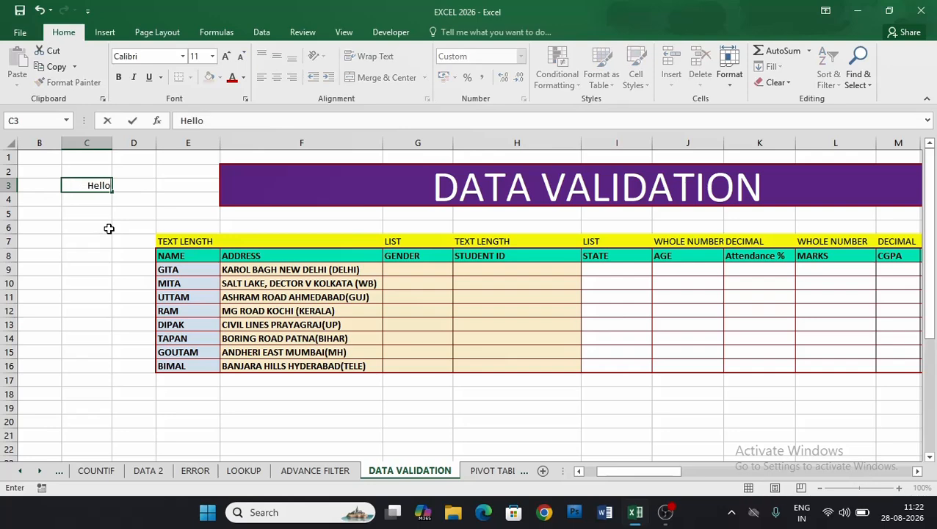
pyautogui.click(109, 228)
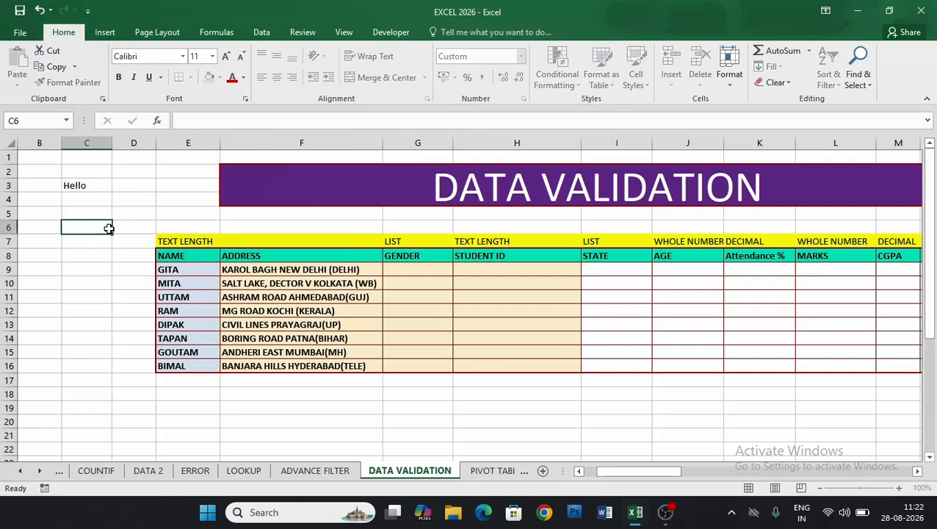
pyautogui.click(96, 184)
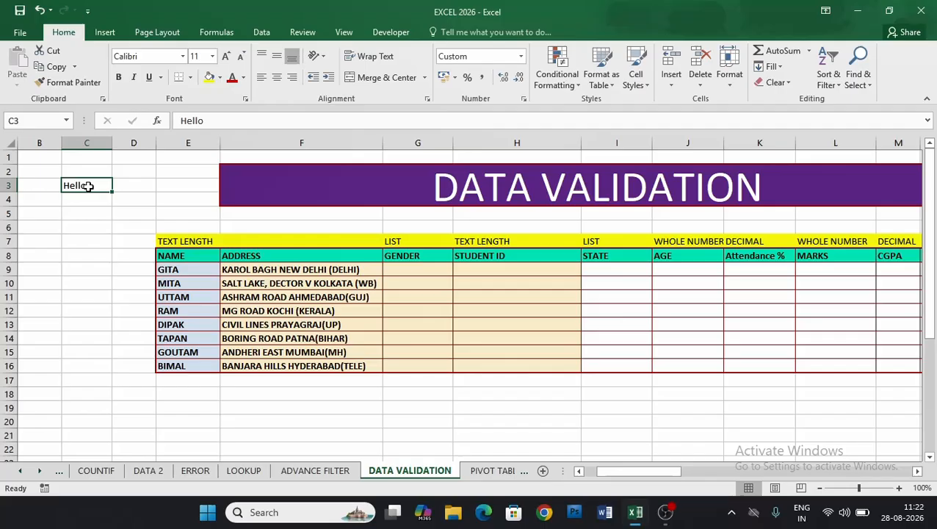
pyautogui.click(74, 223)
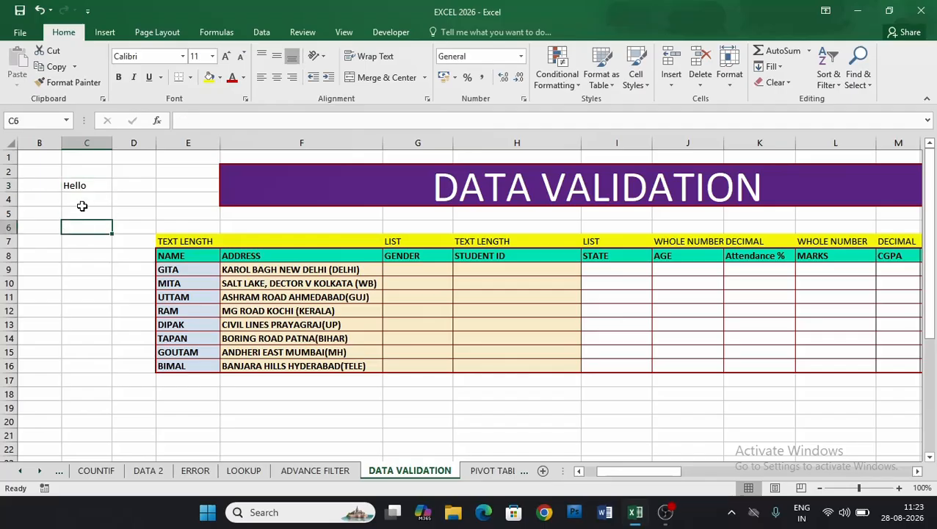
# - Review the entries of the NAME and ADDRESS columns and the GENDER column cells in rows 9 to 16
pyautogui.click(574, 408)
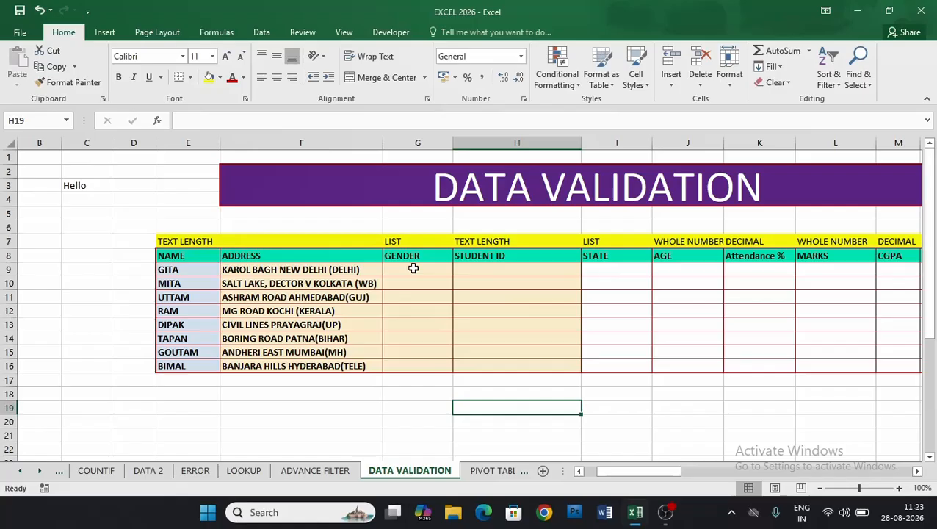
pyautogui.click(398, 394)
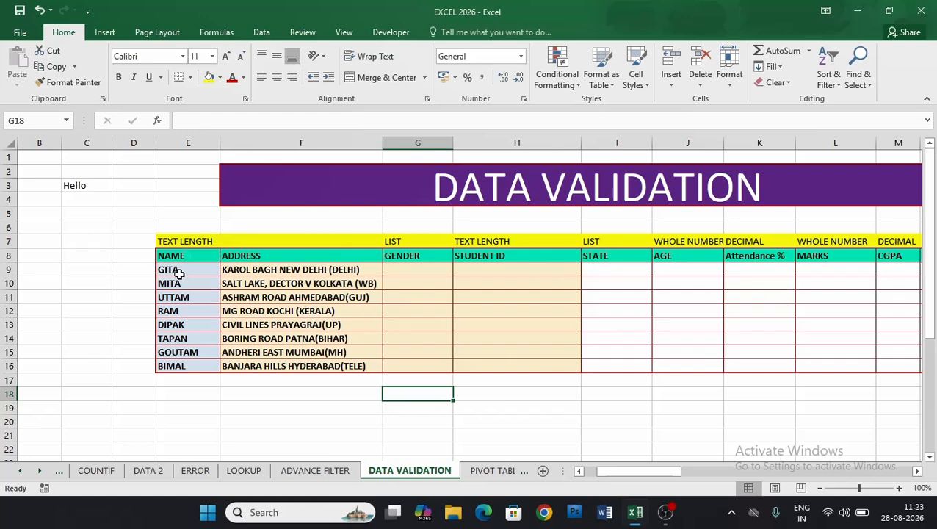
pyautogui.moveTo(178, 273); pyautogui.dragTo(176, 365)
pyautogui.moveTo(265, 269); pyautogui.dragTo(265, 365)
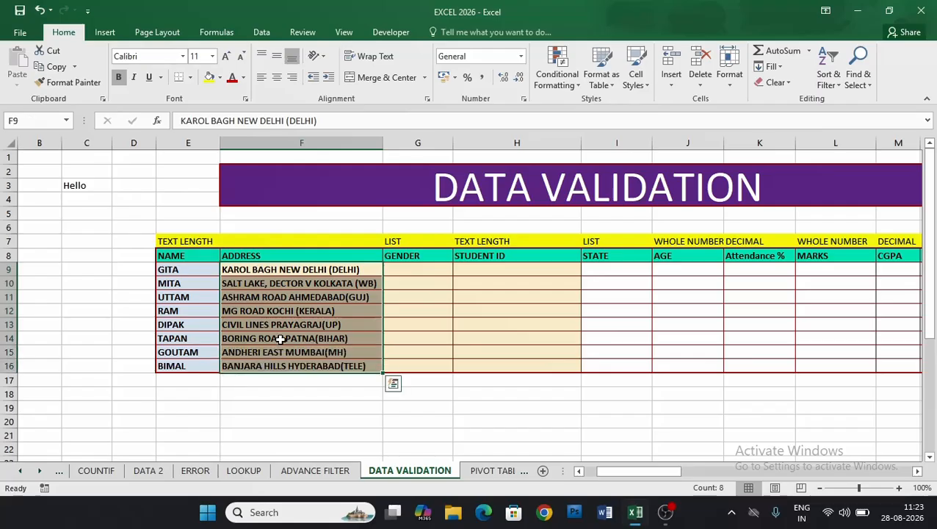
pyautogui.click(421, 270)
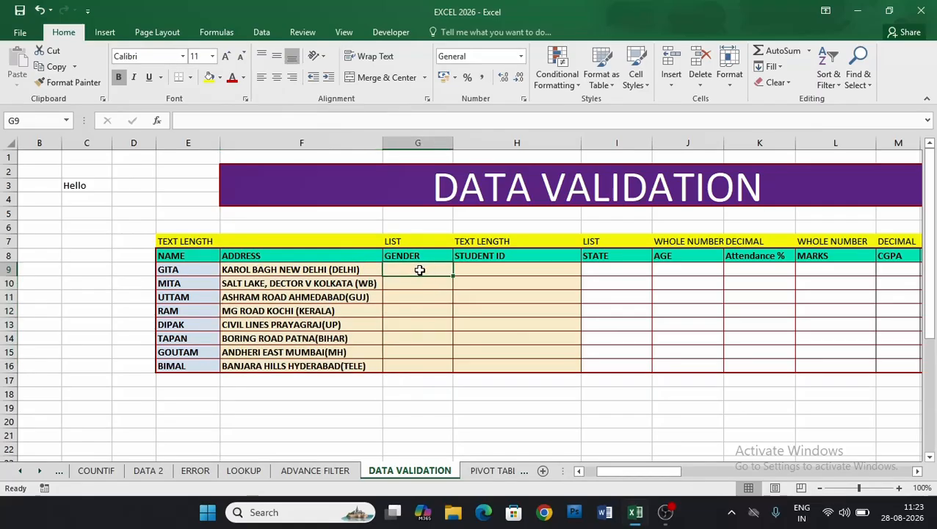
pyautogui.moveTo(419, 270); pyautogui.dragTo(416, 364)
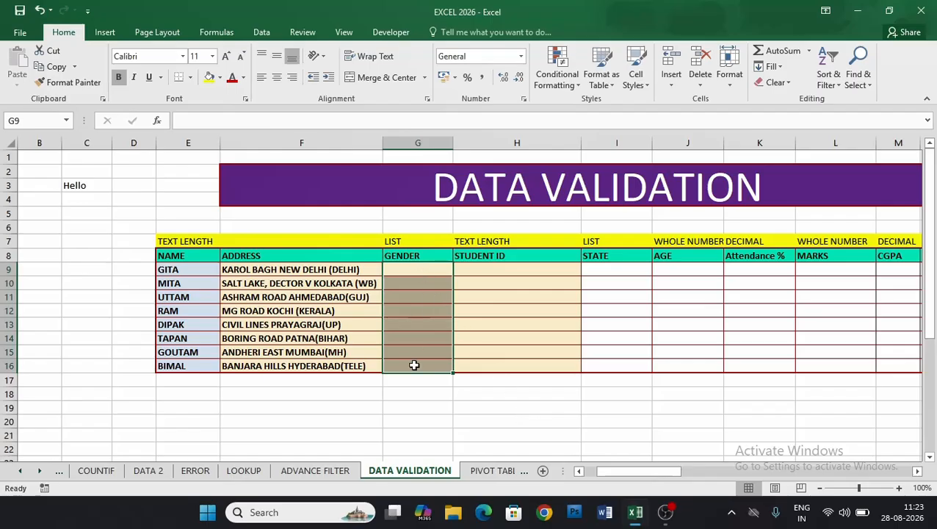
pyautogui.moveTo(403, 270); pyautogui.dragTo(394, 364)
pyautogui.moveTo(423, 270); pyautogui.dragTo(412, 361)
pyautogui.click(414, 392)
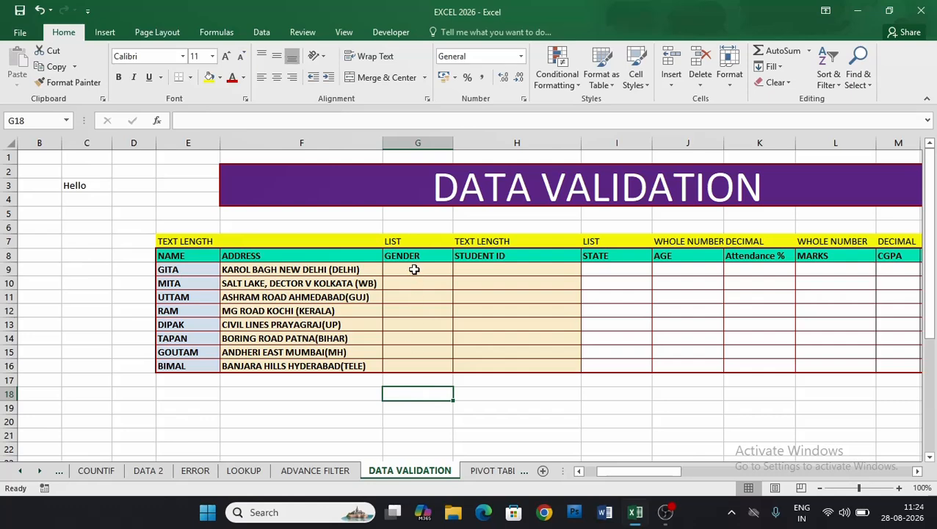
# - Set the data validation criteria of the GENDER cells G9:G16 to allow a List
pyautogui.moveTo(414, 270); pyautogui.dragTo(404, 366)
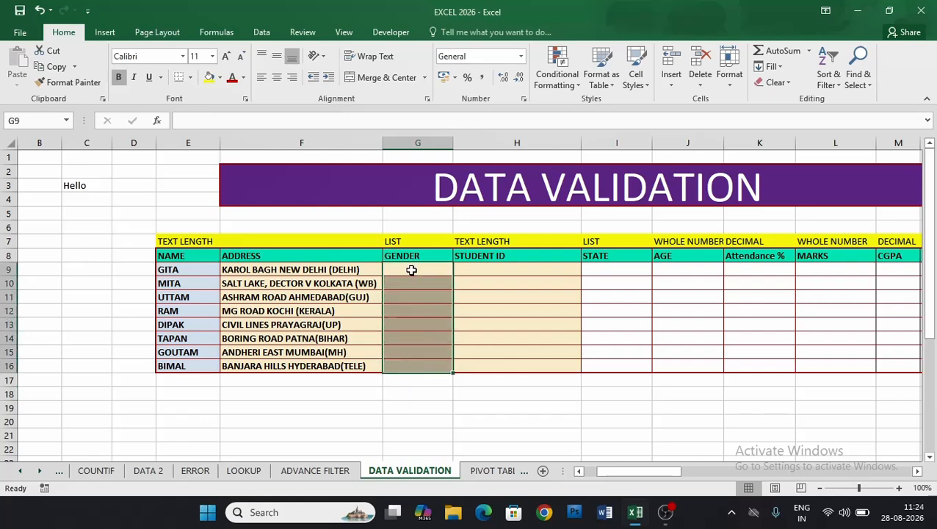
pyautogui.moveTo(412, 270); pyautogui.dragTo(409, 367)
pyautogui.click(260, 34)
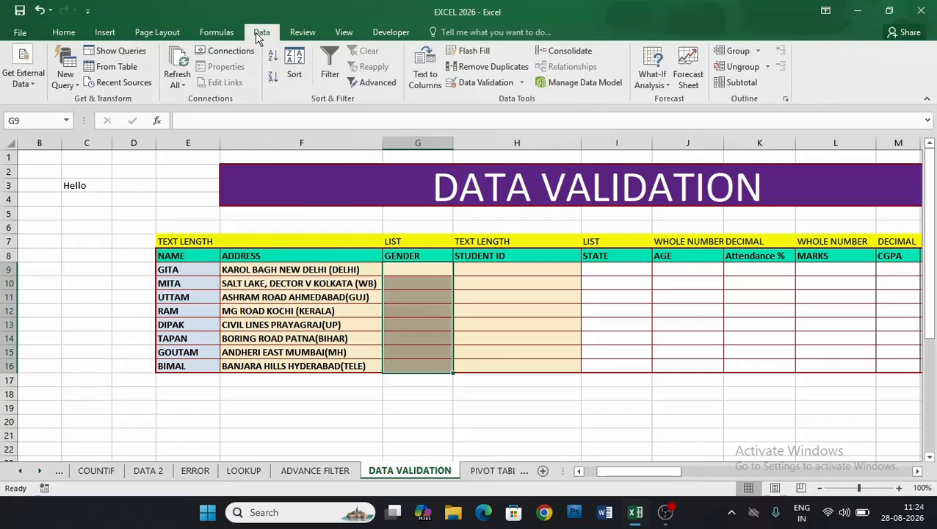
pyautogui.click(523, 83)
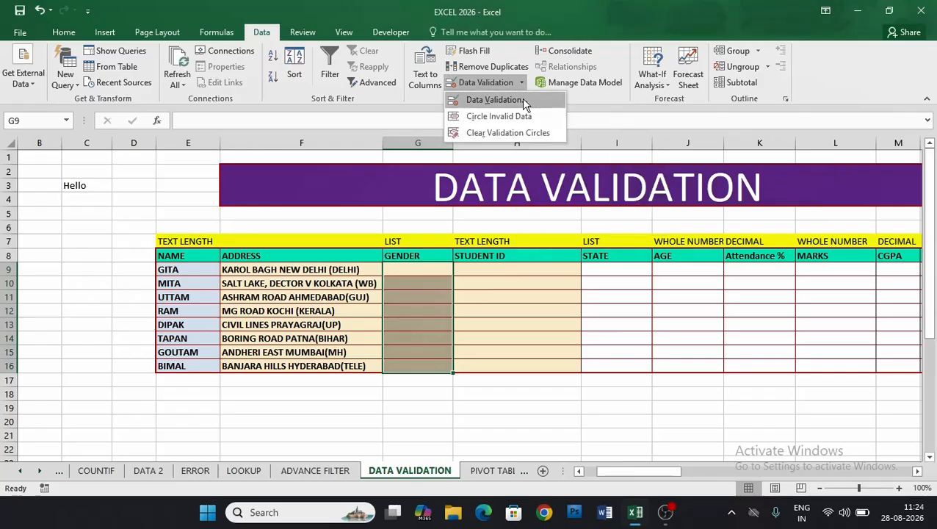
pyautogui.click(496, 101)
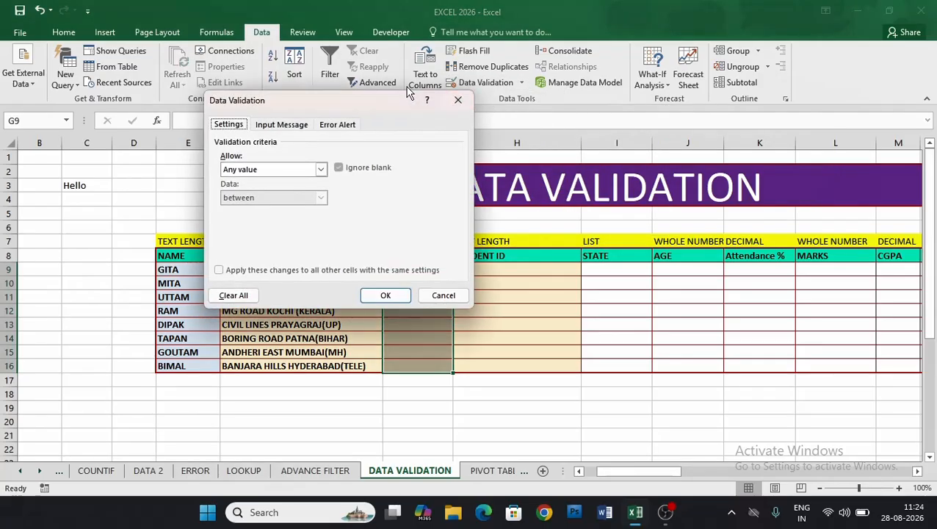
pyautogui.moveTo(364, 106); pyautogui.dragTo(433, 125)
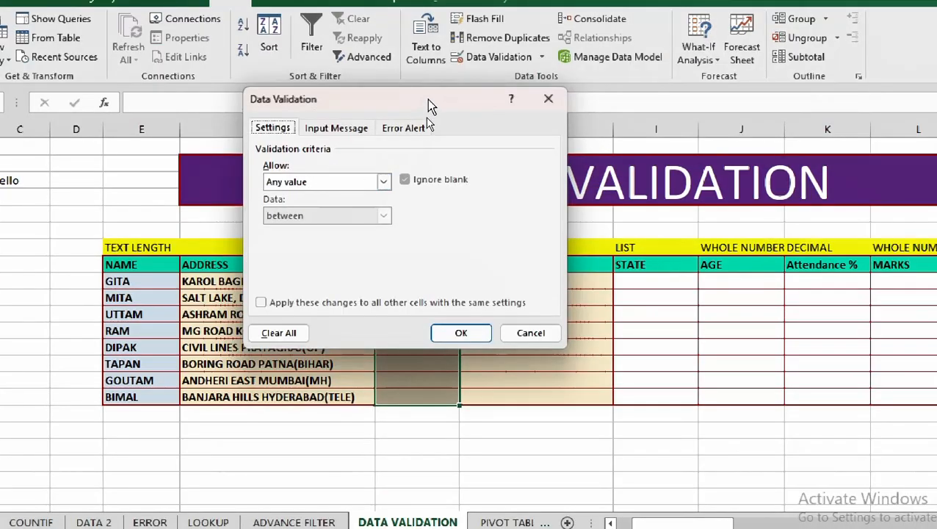
pyautogui.moveTo(427, 126); pyautogui.dragTo(406, 116)
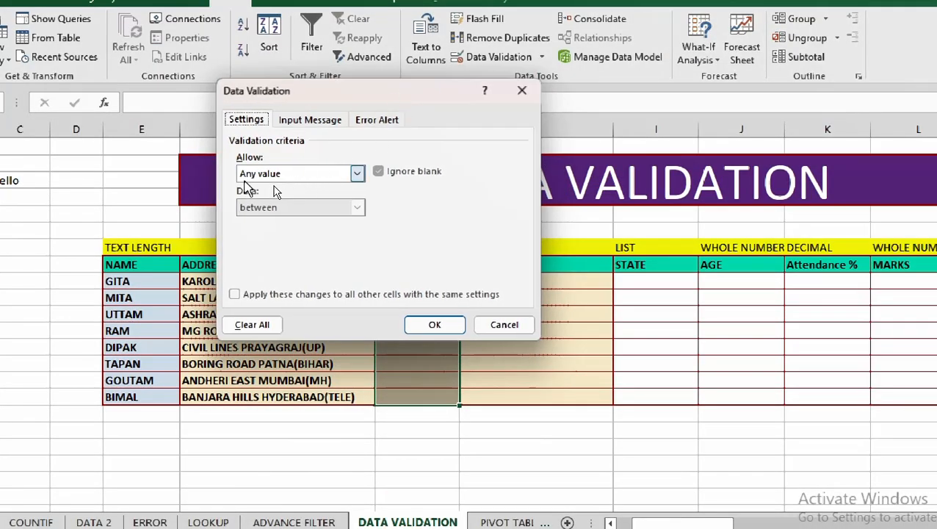
pyautogui.moveTo(363, 94); pyautogui.dragTo(416, 107)
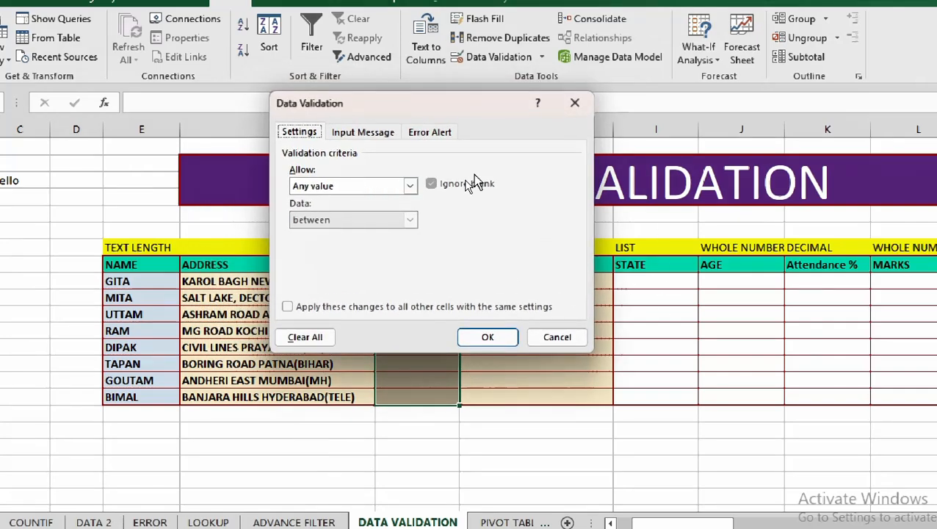
pyautogui.click(327, 188)
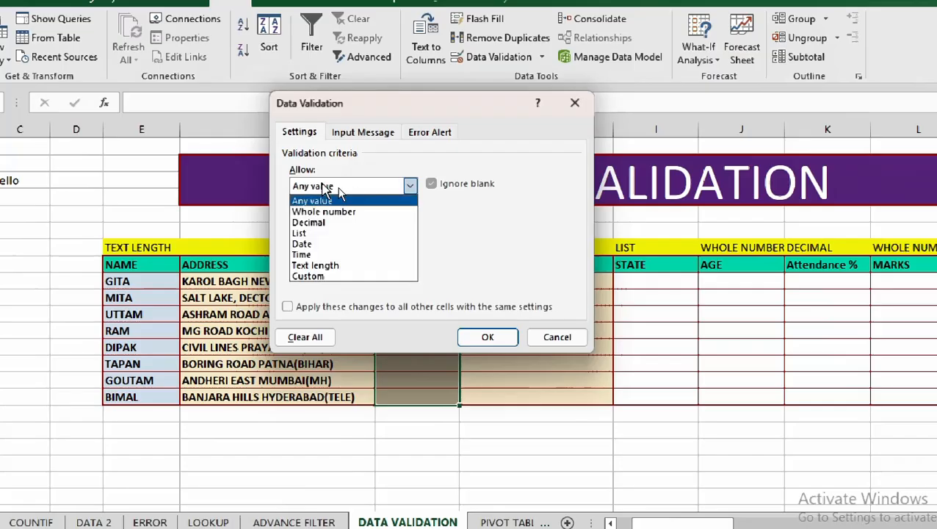
pyautogui.click(312, 233)
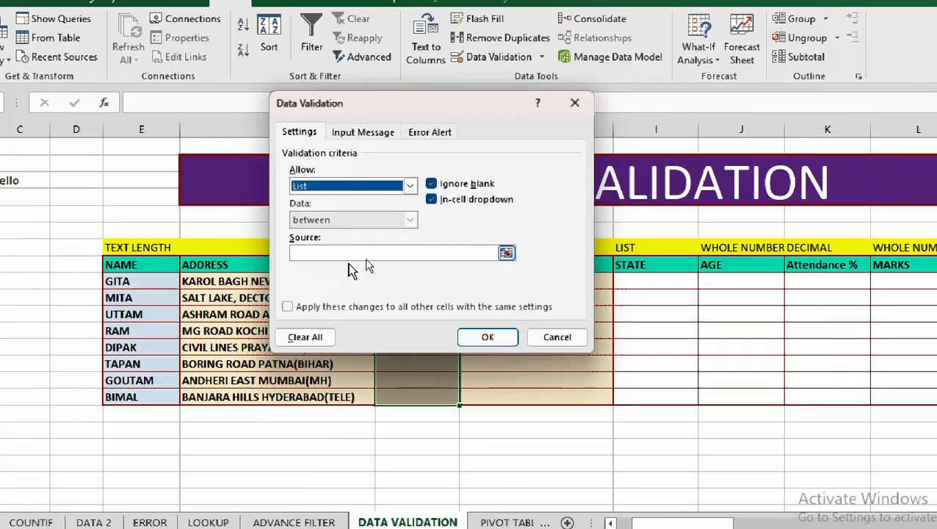
# - Enter Male,Female,Other as the comma-separated list source and apply the validation to the GENDER cells
pyautogui.moveTo(437, 101); pyautogui.dragTo(407, 113)
pyautogui.click(297, 259)
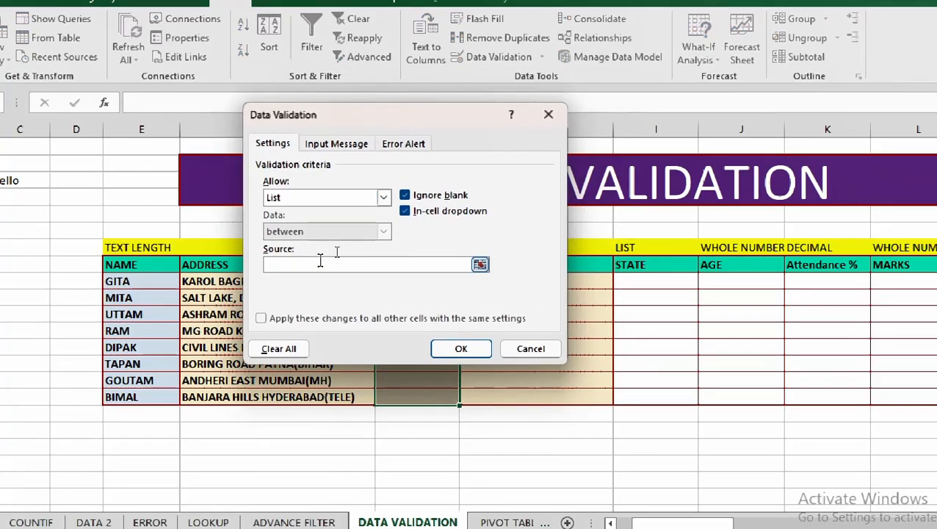
pyautogui.write('Male. Female, Other')
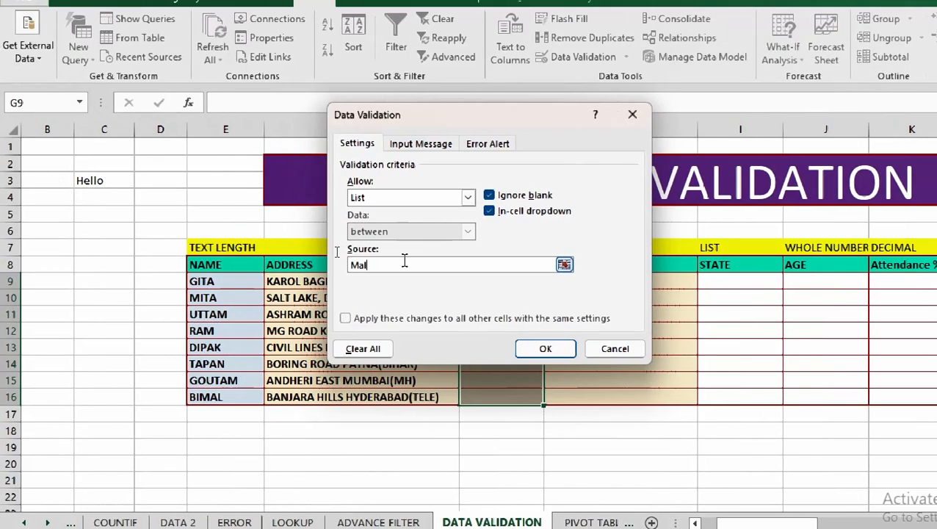
pyautogui.click(408, 265)
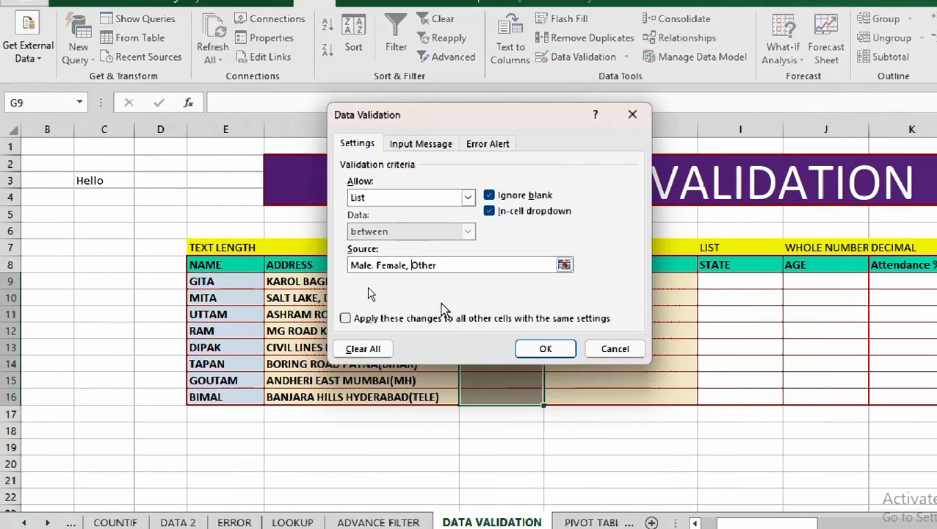
pyautogui.press('Delete')
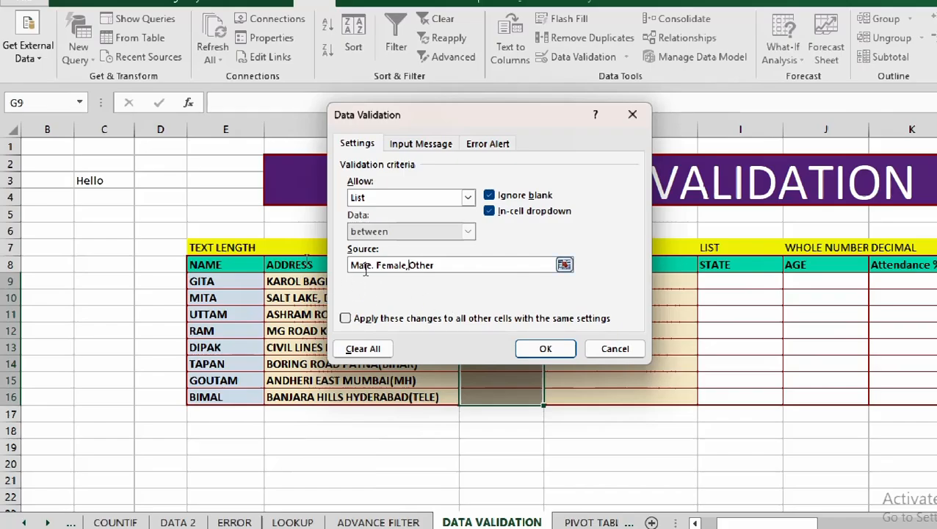
pyautogui.click(375, 265)
pyautogui.press('BackSpace')
pyautogui.press('Delete')
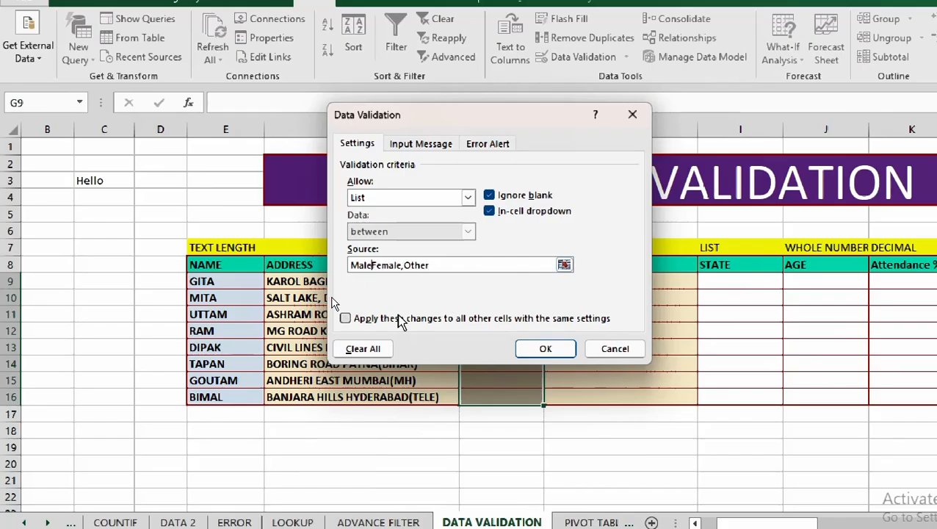
pyautogui.write(',')
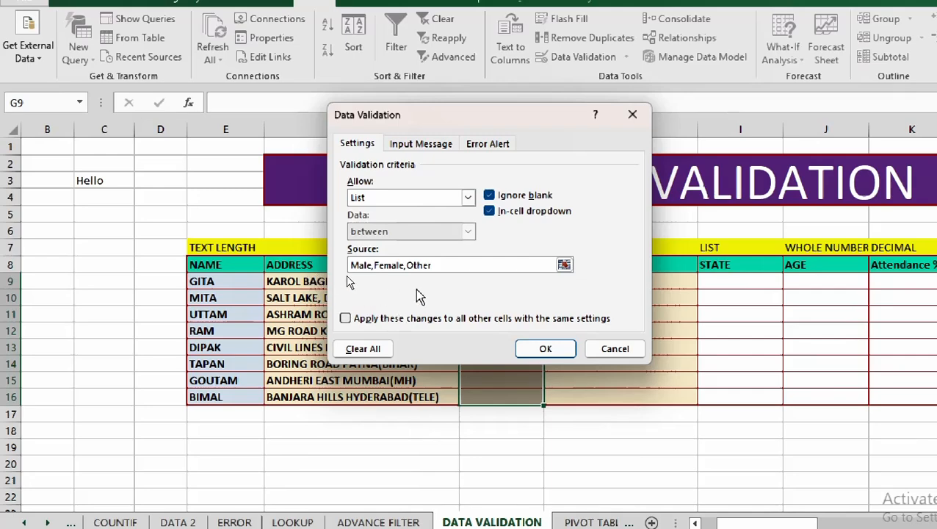
pyautogui.click(545, 349)
# - Choose Female from the drop-down lists of GENDER cells G9 and G10
pyautogui.click(552, 282)
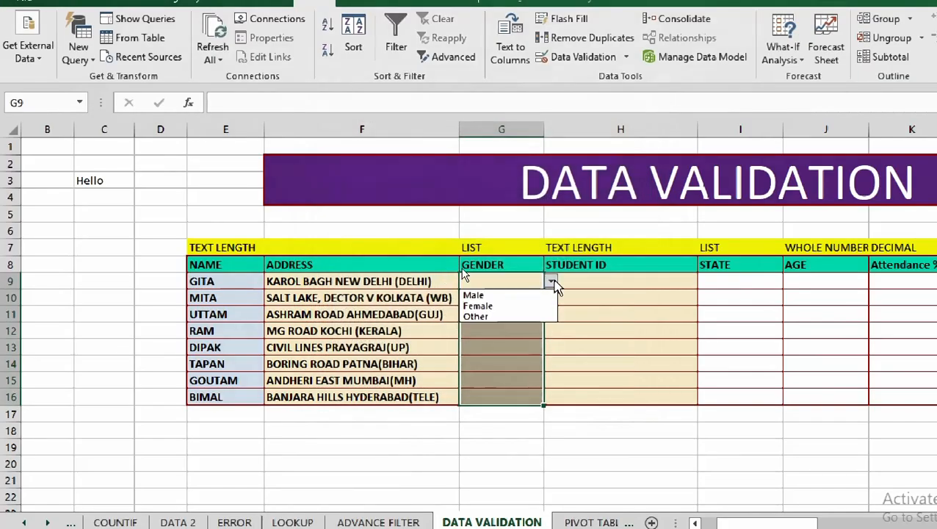
pyautogui.click(496, 306)
pyautogui.click(505, 297)
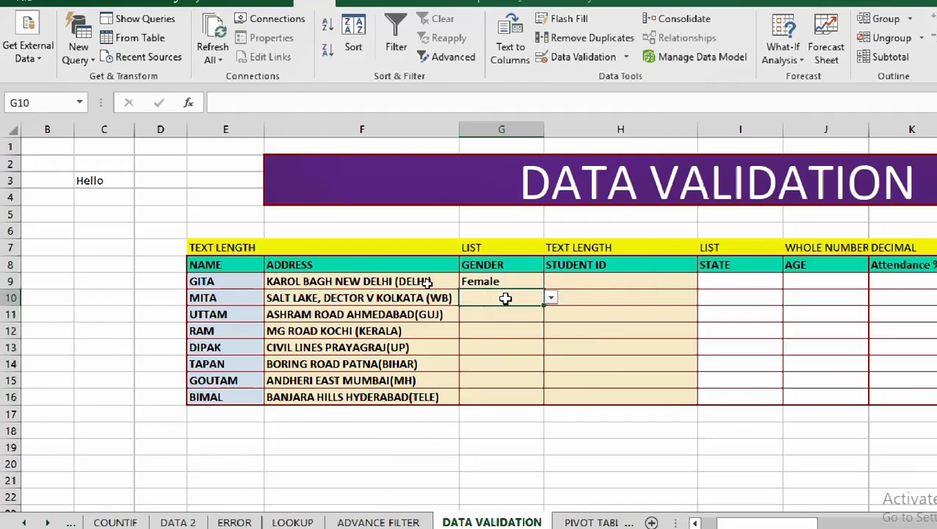
pyautogui.click(550, 297)
pyautogui.click(477, 321)
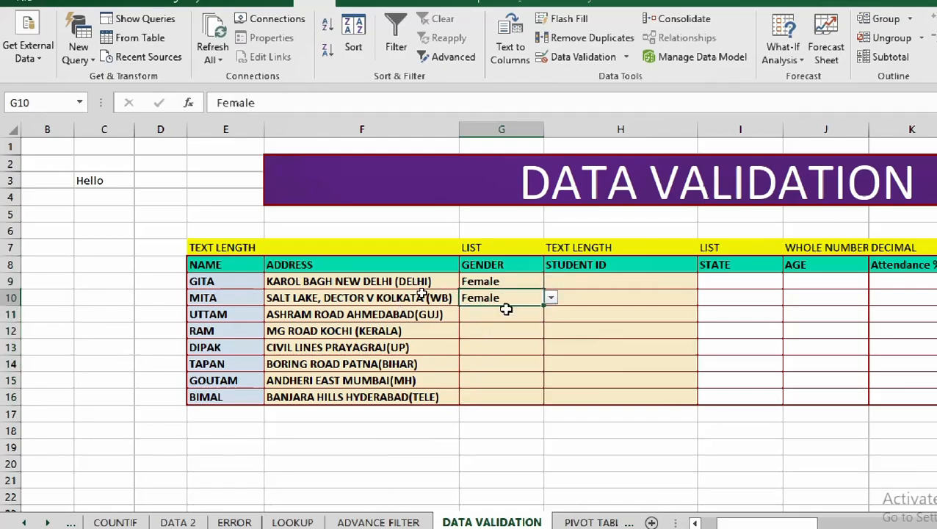
# - Choose Male from the drop-down lists of GENDER cells G11 and G12
pyautogui.click(507, 313)
pyautogui.click(550, 314)
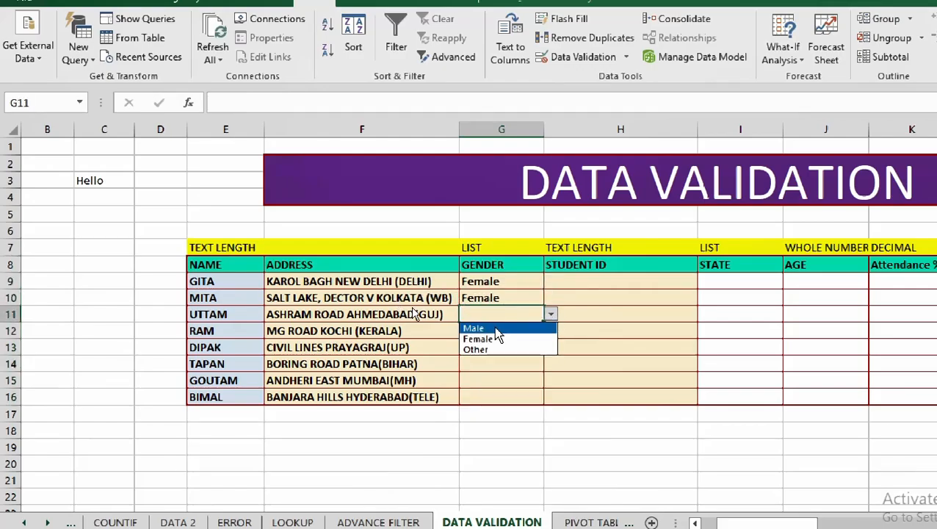
pyautogui.click(493, 327)
pyautogui.click(540, 334)
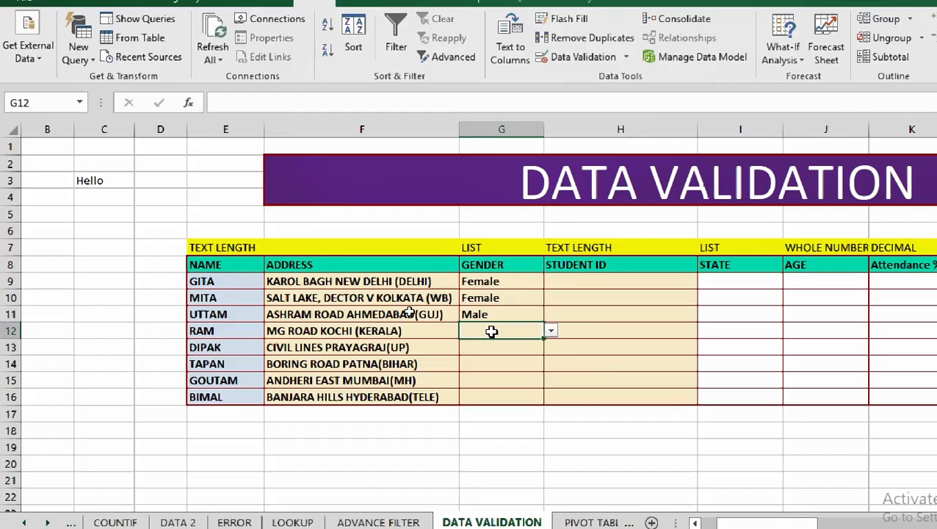
pyautogui.click(552, 332)
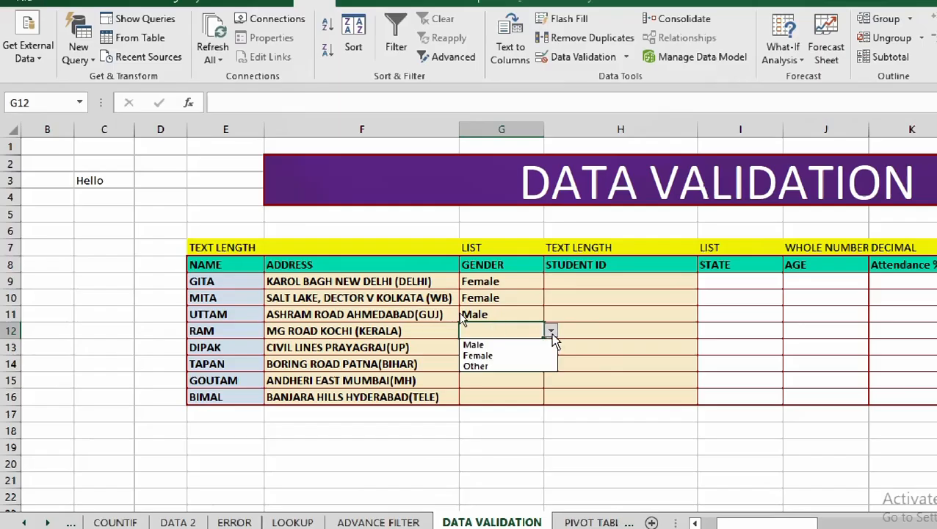
pyautogui.click(484, 345)
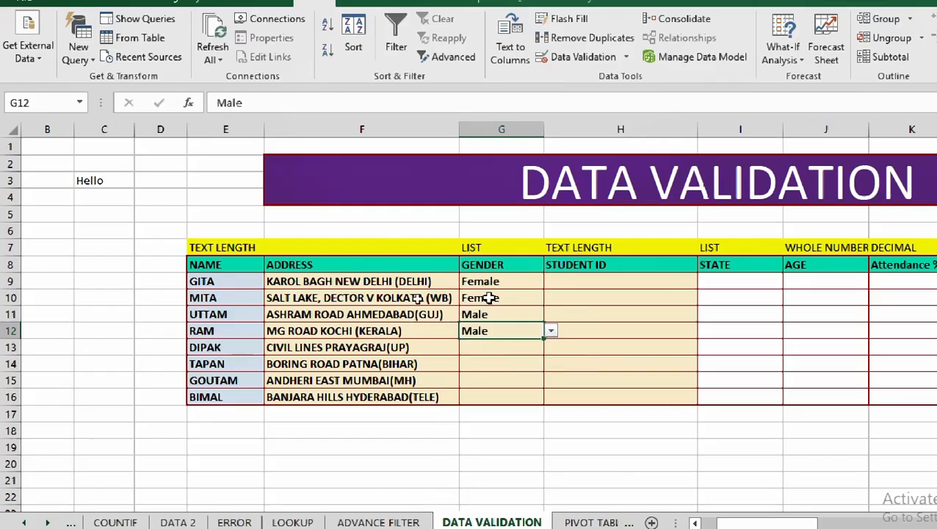
# - Look through the options in the drop-down list of cell G12 and close it without choosing one
pyautogui.click(551, 334)
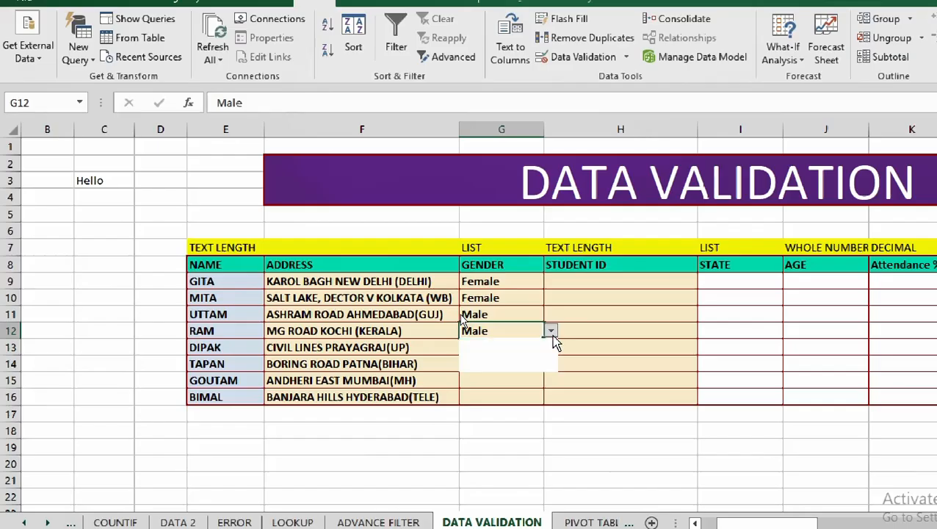
pyautogui.press('Down')
pyautogui.press('Down')
pyautogui.press('Up')
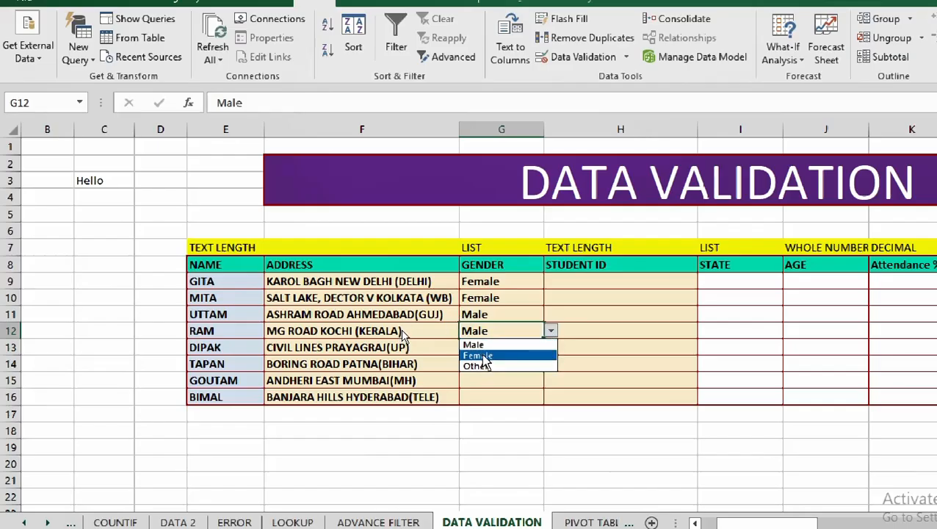
pyautogui.press('Down')
pyautogui.press('Escape')
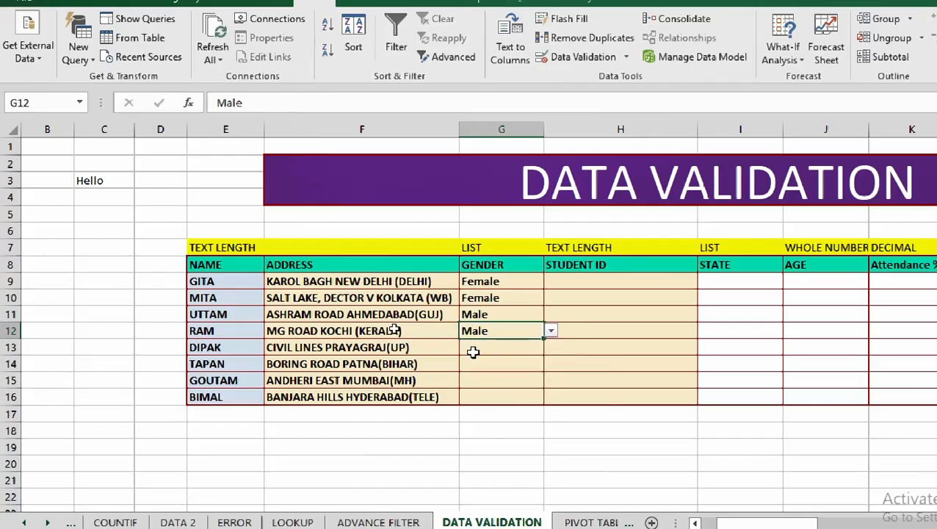
# - Enter Female directly as text in GENDER cell G13
pyautogui.press('Down')
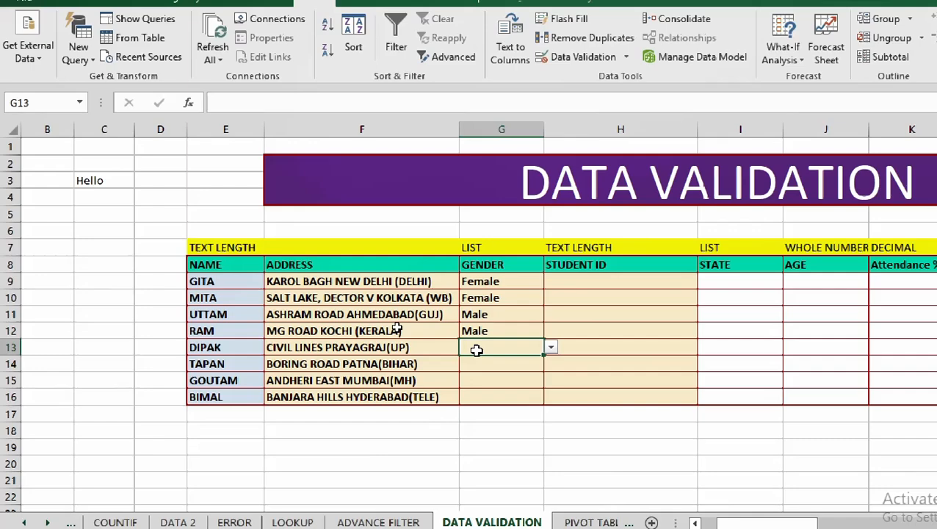
pyautogui.write('Female')
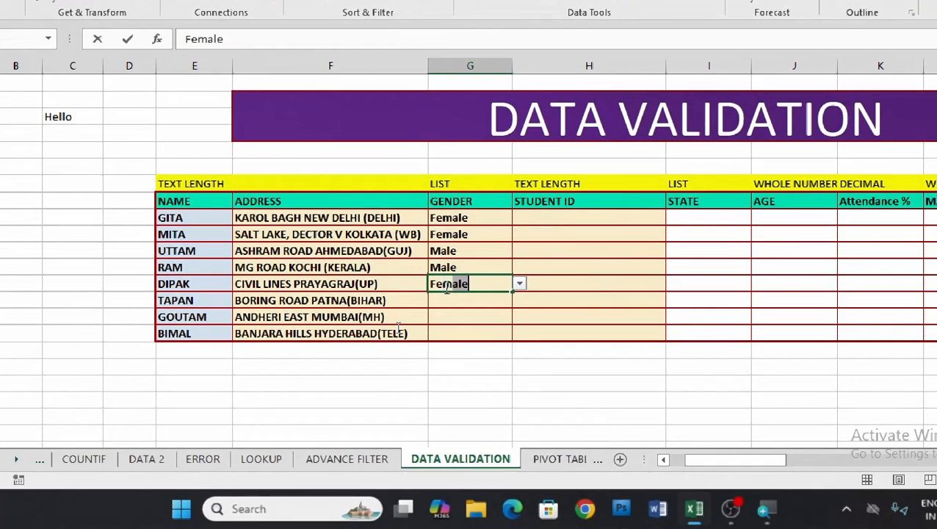
pyautogui.press('Return')
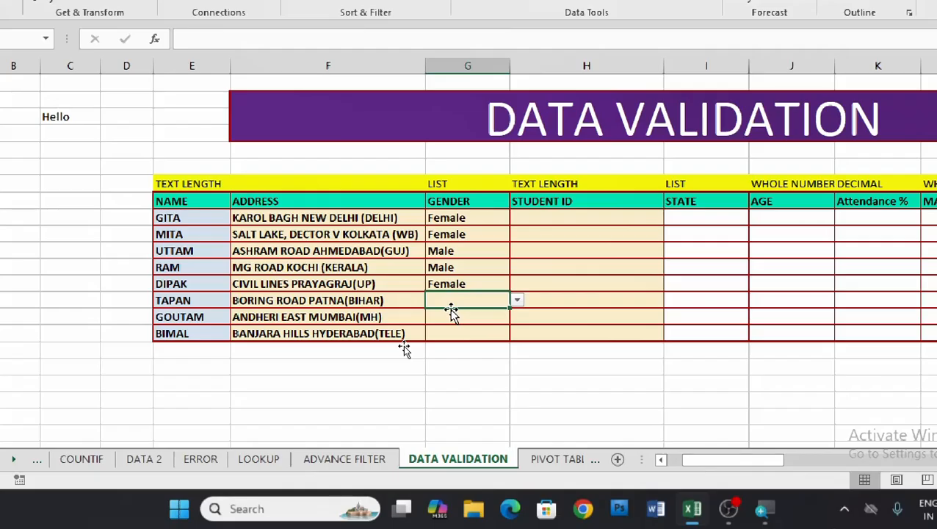
# - Try to enter only the letter M in GENDER cell G14, and cancel the entry
pyautogui.write('ma')
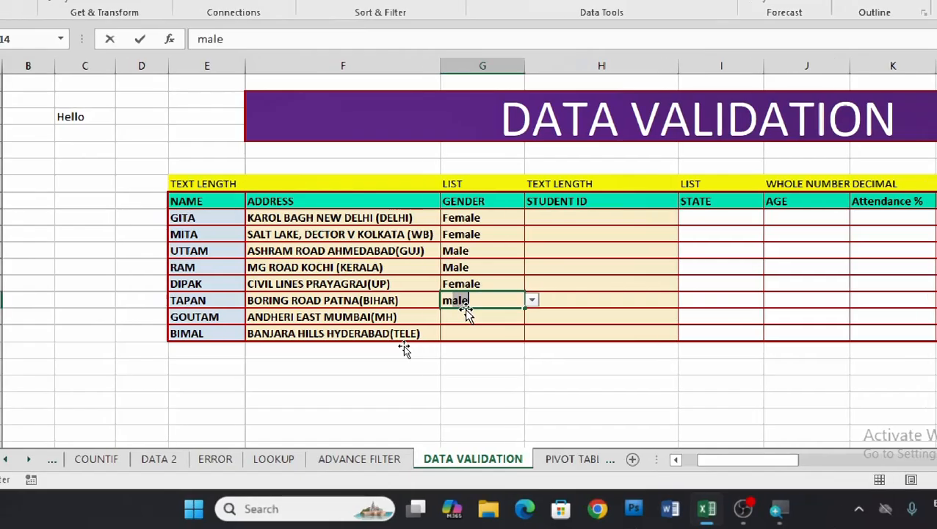
pyautogui.press('BackSpace')
pyautogui.press('BackSpace')
pyautogui.press('BackSpace')
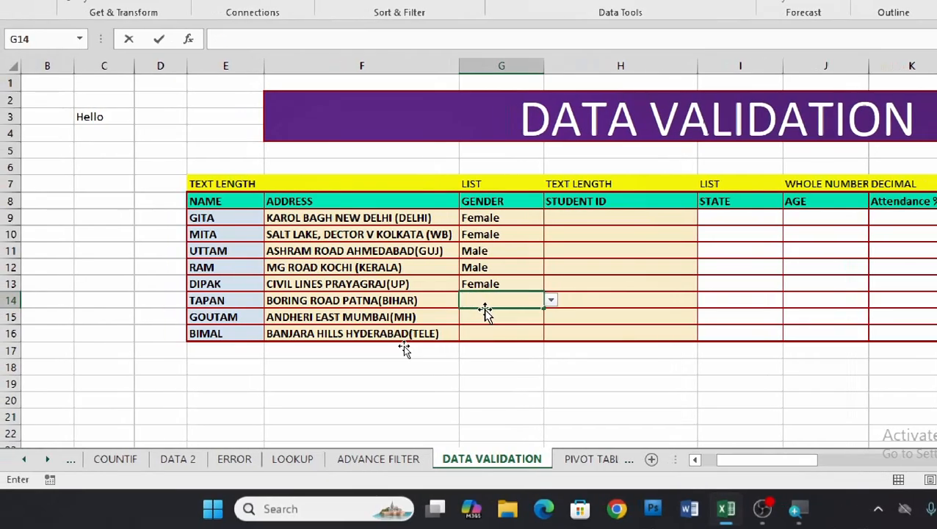
pyautogui.write('Ma')
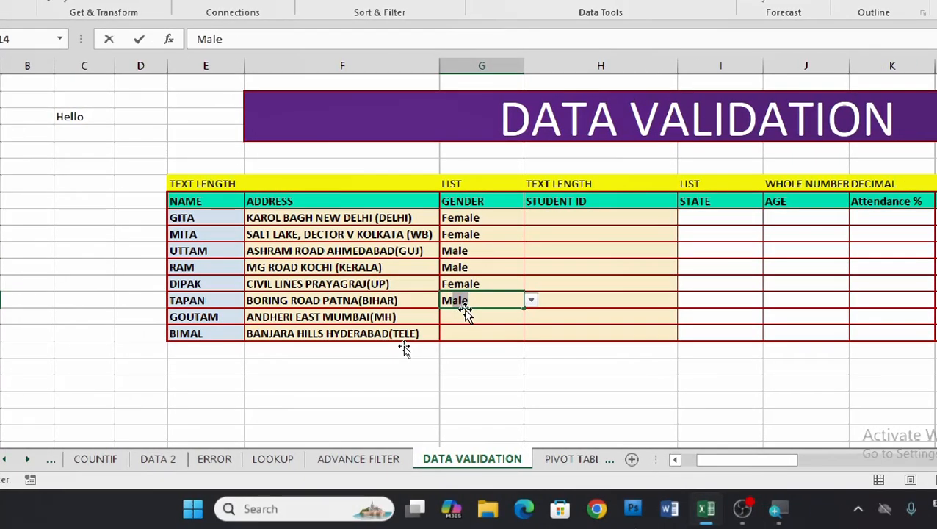
pyautogui.press('BackSpace')
pyautogui.press('BackSpace')
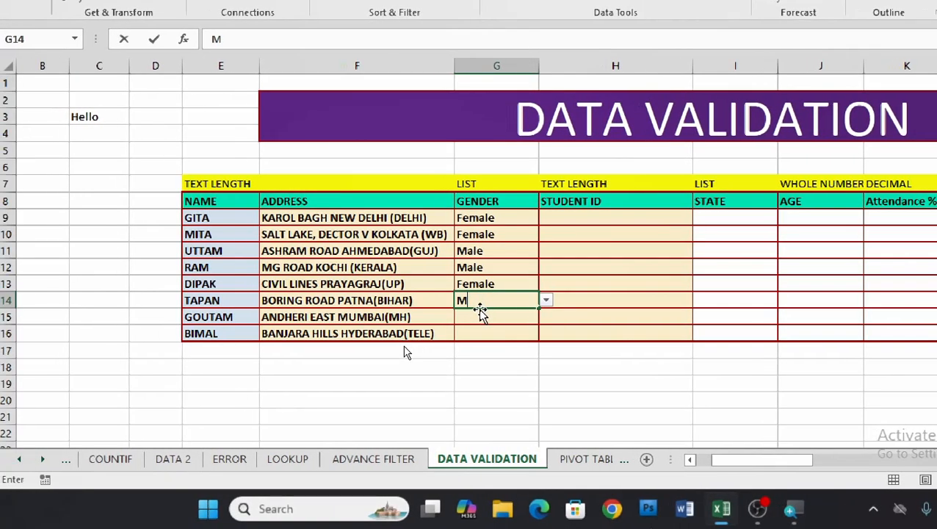
pyautogui.press('Return')
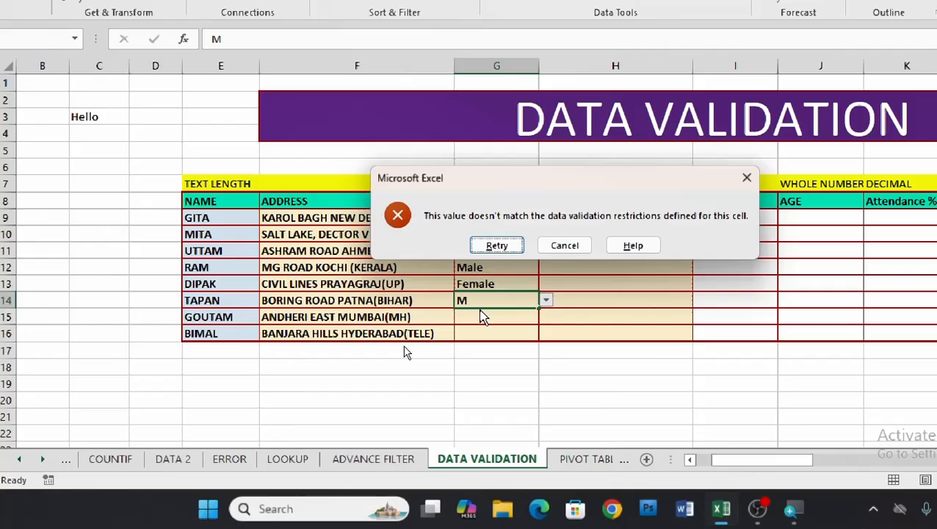
pyautogui.click(567, 245)
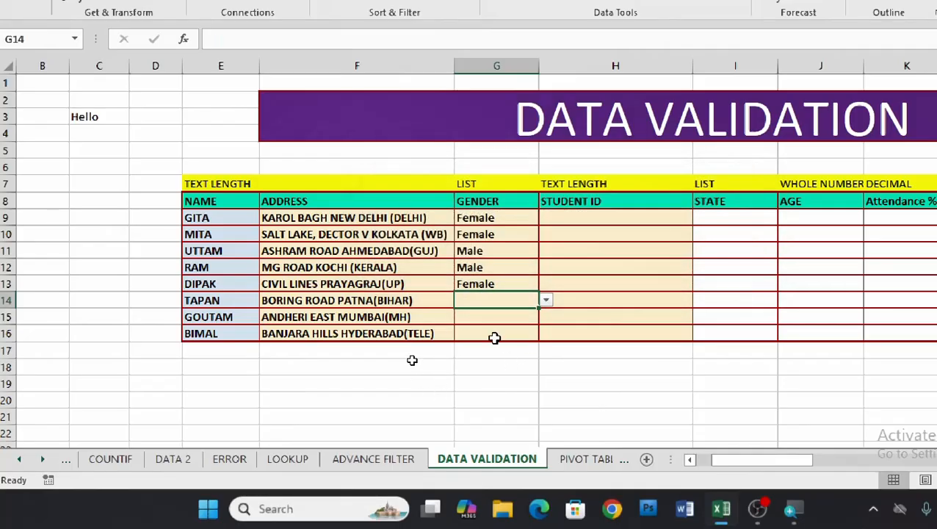
# - Set GENDER cells G14 and G13 to Male from their drop-down lists
pyautogui.click(549, 302)
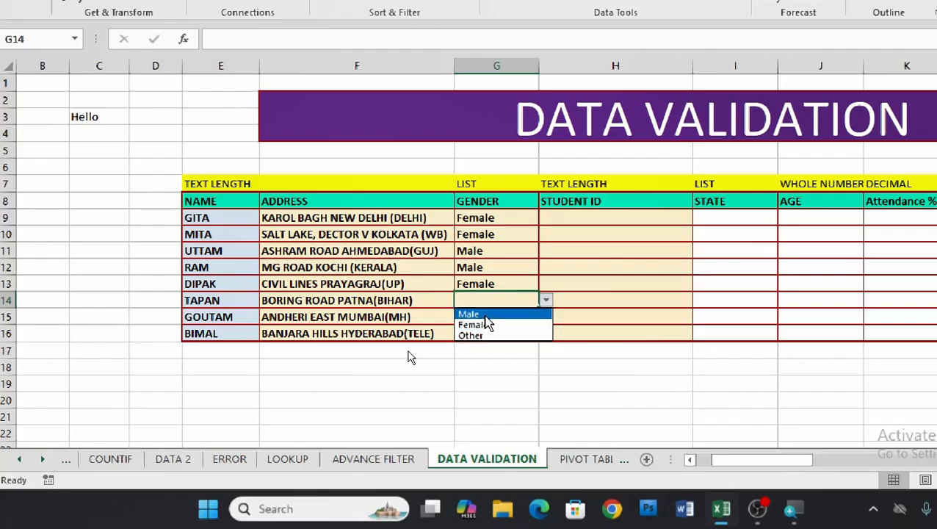
pyautogui.click(476, 314)
pyautogui.click(490, 283)
pyautogui.click(547, 284)
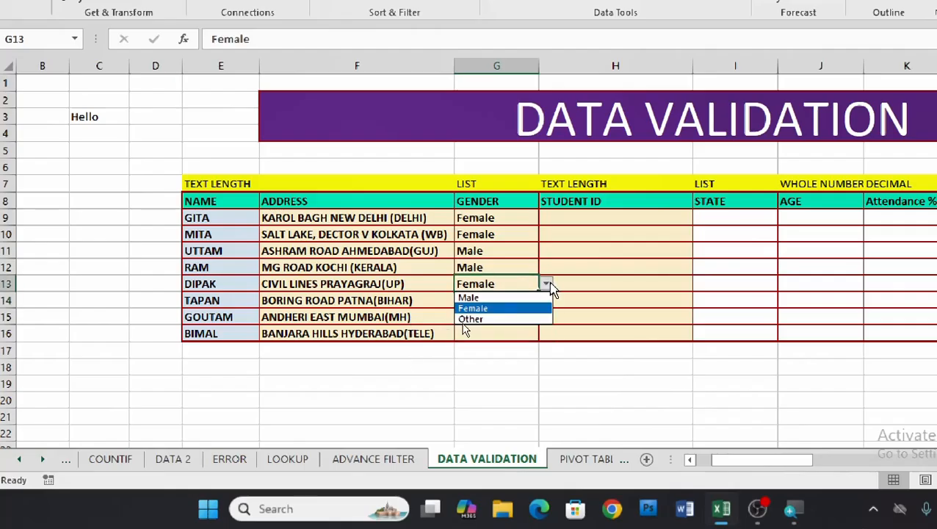
pyautogui.click(514, 297)
# - Choose Male from the drop-down lists of GENDER cells G15 and G16
pyautogui.click(505, 316)
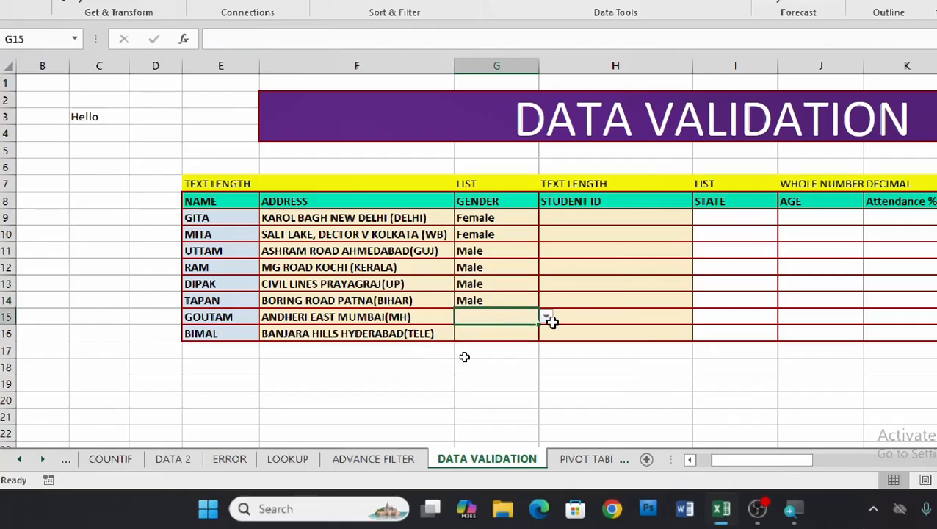
pyautogui.click(546, 318)
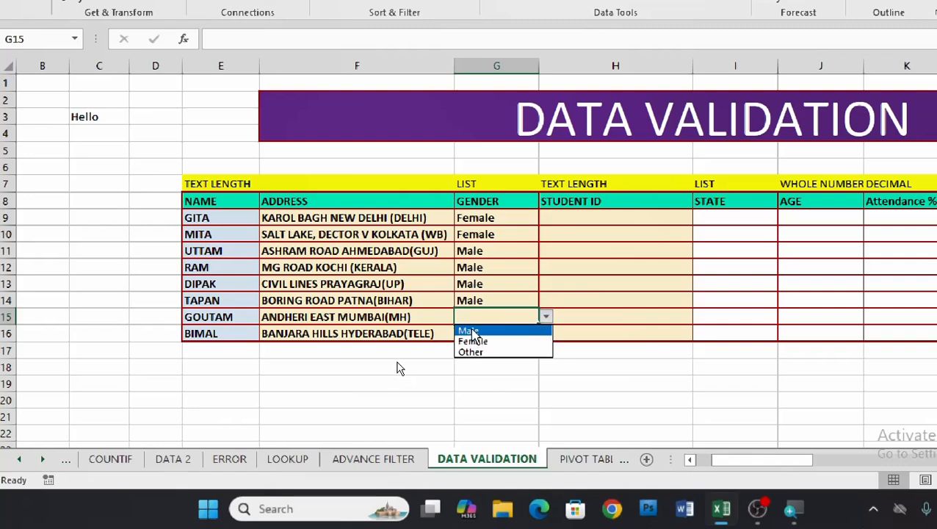
pyautogui.click(470, 331)
pyautogui.click(493, 332)
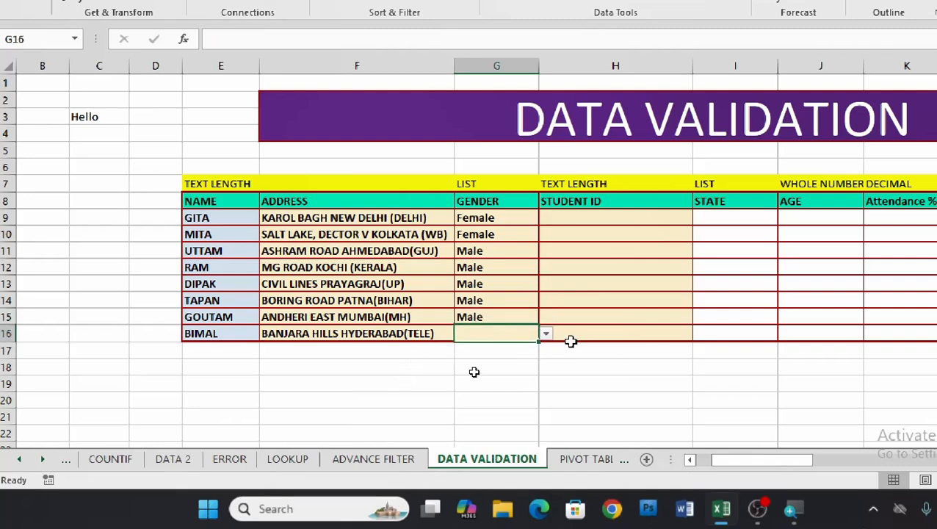
pyautogui.click(544, 335)
pyautogui.click(470, 347)
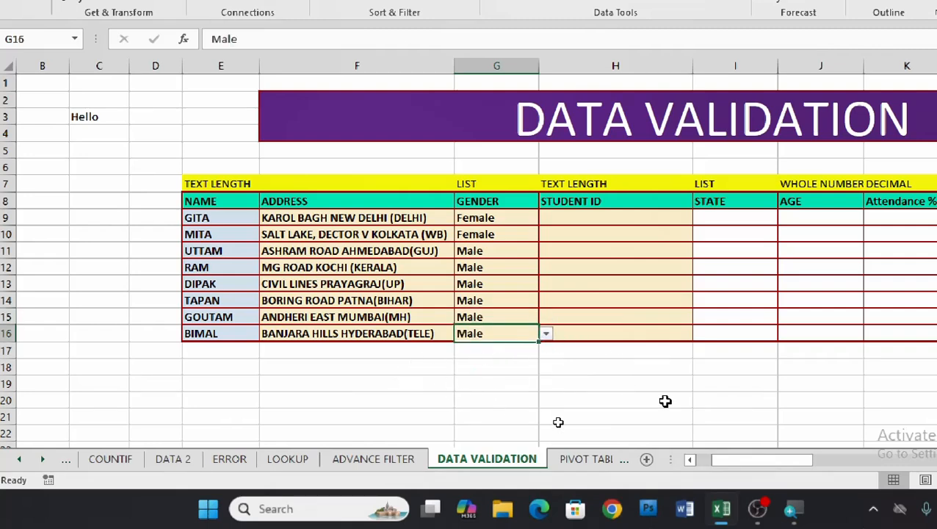
pyautogui.click(663, 387)
pyautogui.click(469, 215)
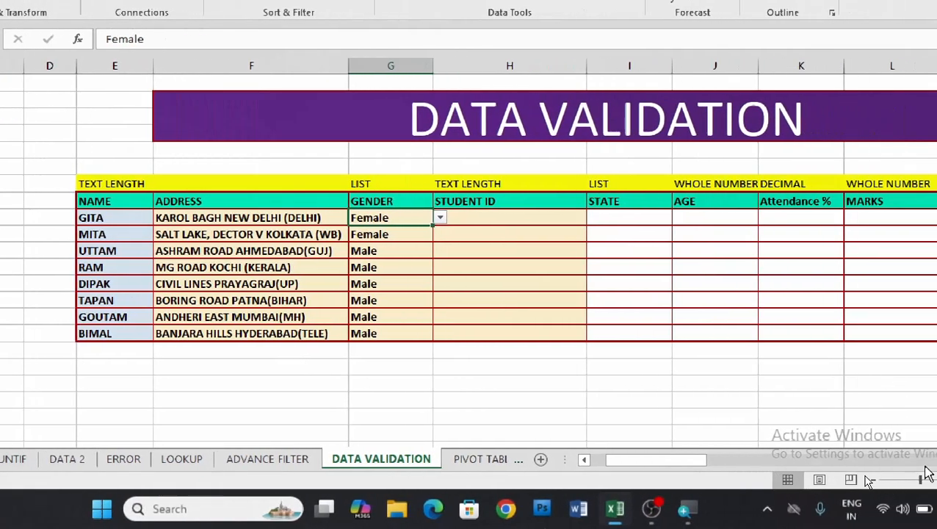
pyautogui.click(536, 395)
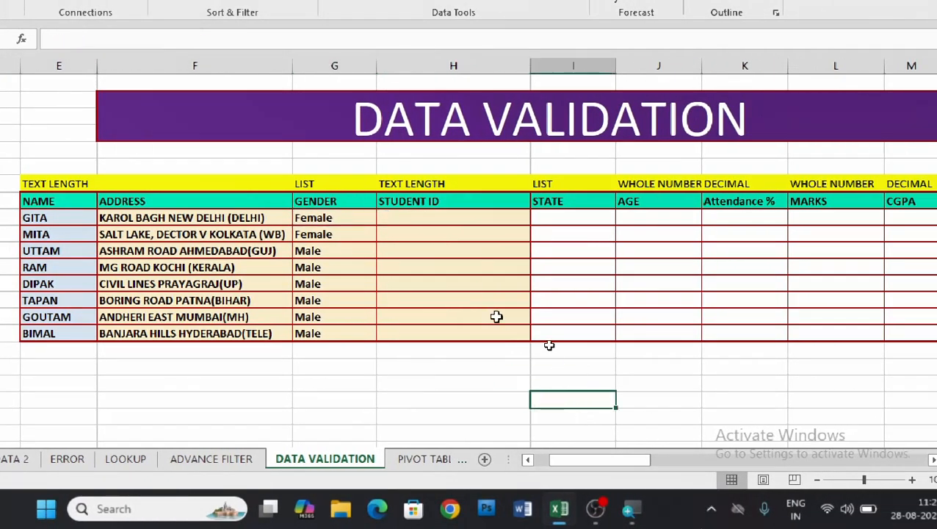
# - Start a data validation rule for STUDENT ID cells H9:H16 that allows only Text length
pyautogui.click(429, 215)
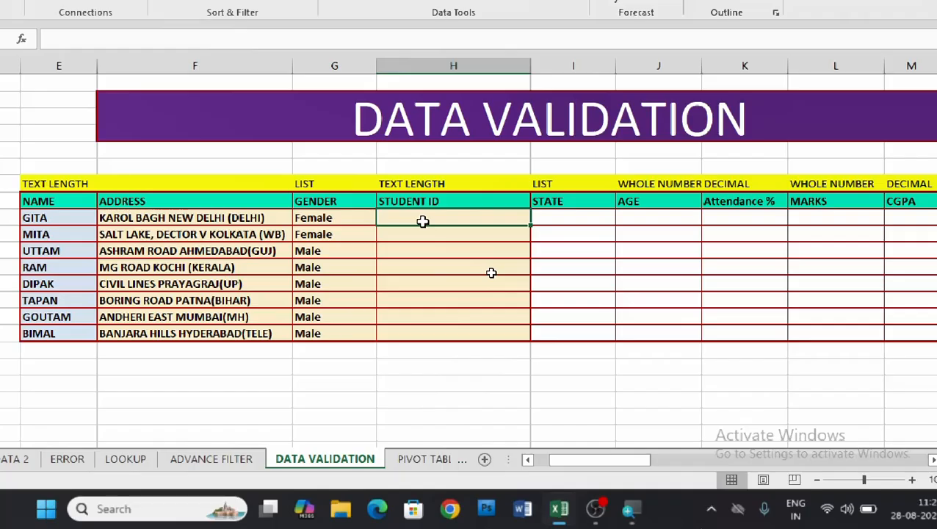
pyautogui.moveTo(437, 220); pyautogui.dragTo(437, 340)
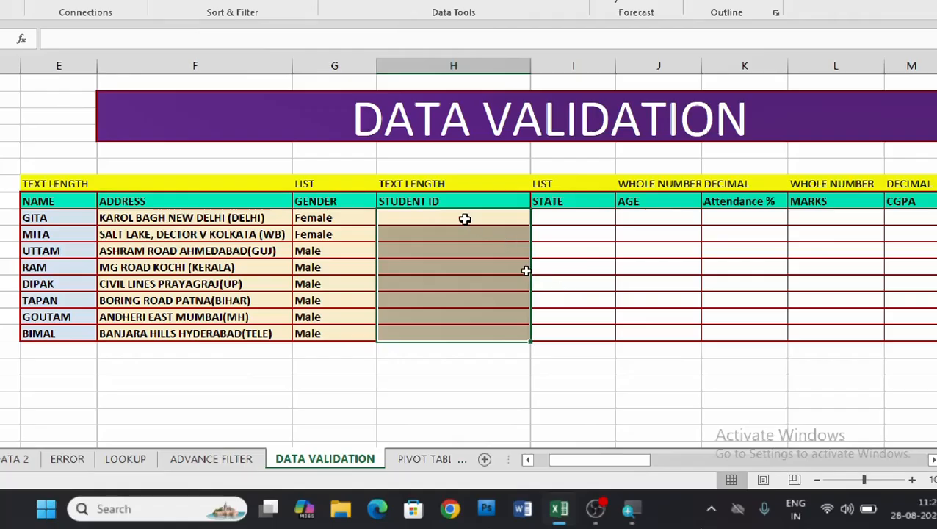
pyautogui.moveTo(464, 217); pyautogui.dragTo(458, 337)
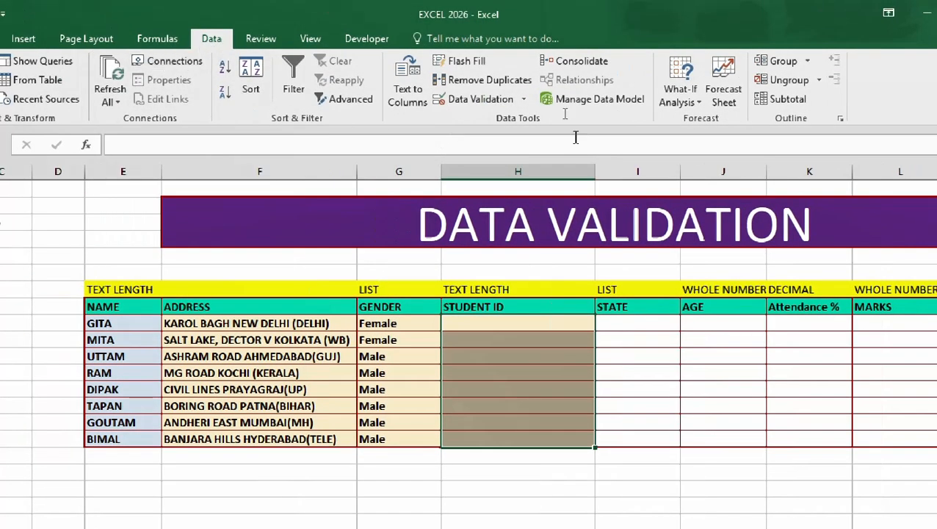
pyautogui.click(522, 99)
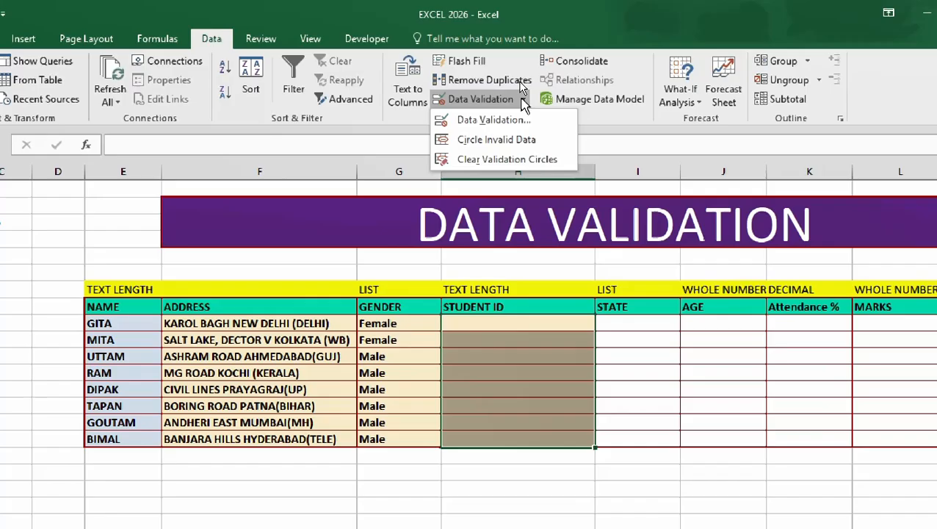
pyautogui.click(493, 120)
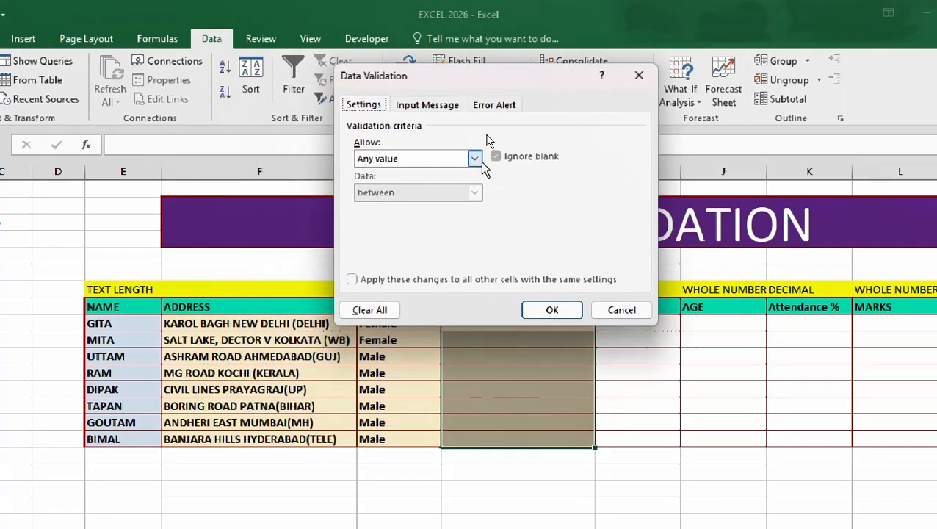
pyautogui.click(476, 160)
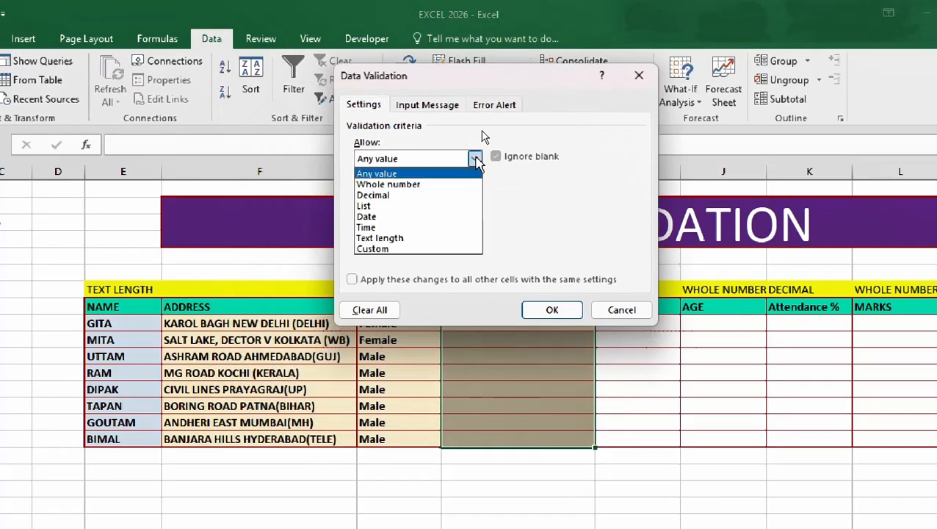
pyautogui.click(395, 239)
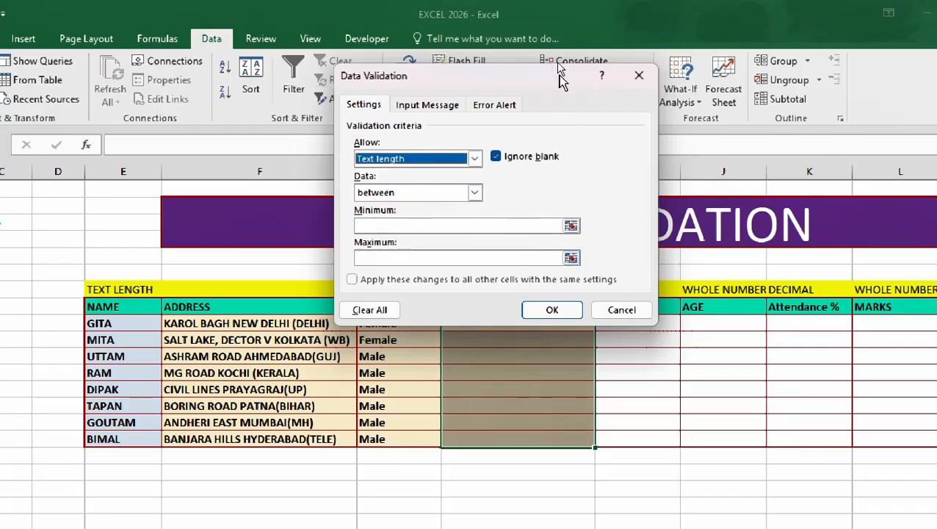
pyautogui.moveTo(558, 73); pyautogui.dragTo(603, 64)
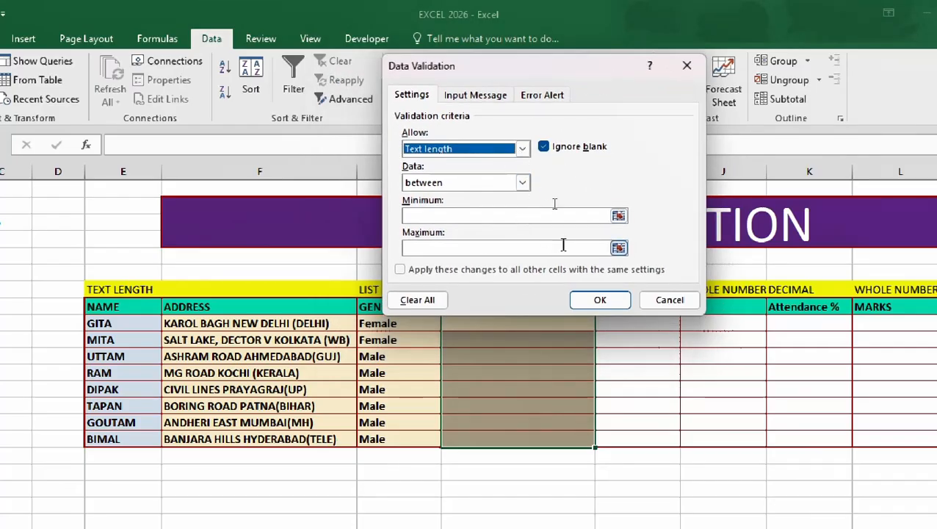
# - Require the STUDENT ID text length to be equal to 10 and apply the rule
pyautogui.click(522, 183)
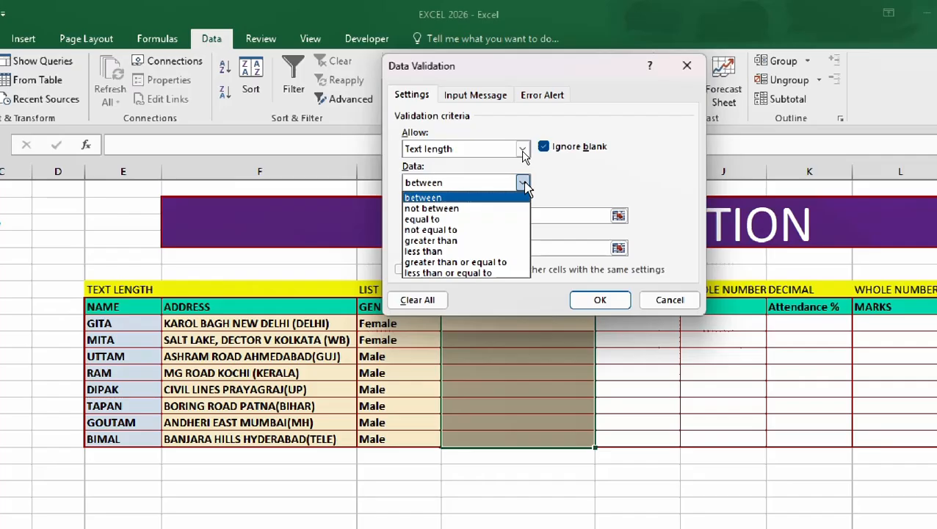
pyautogui.click(433, 219)
pyautogui.click(444, 214)
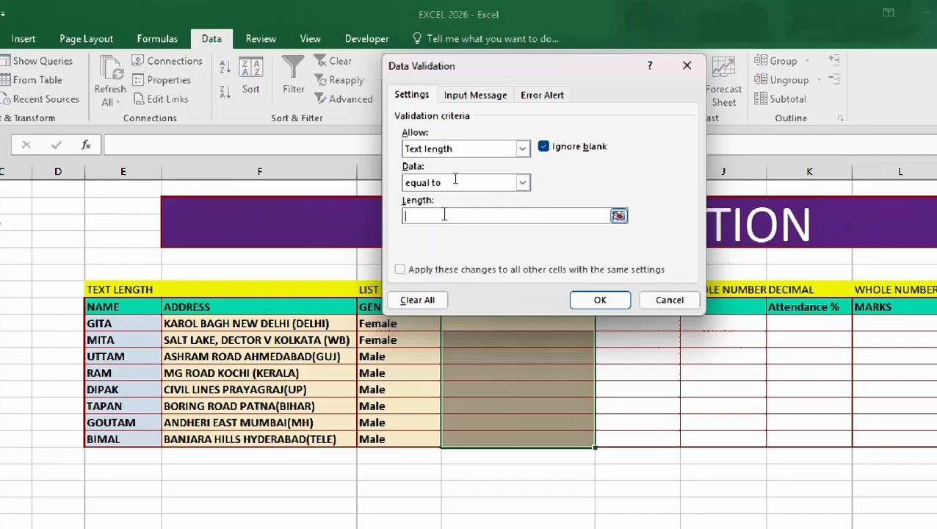
pyautogui.write('10')
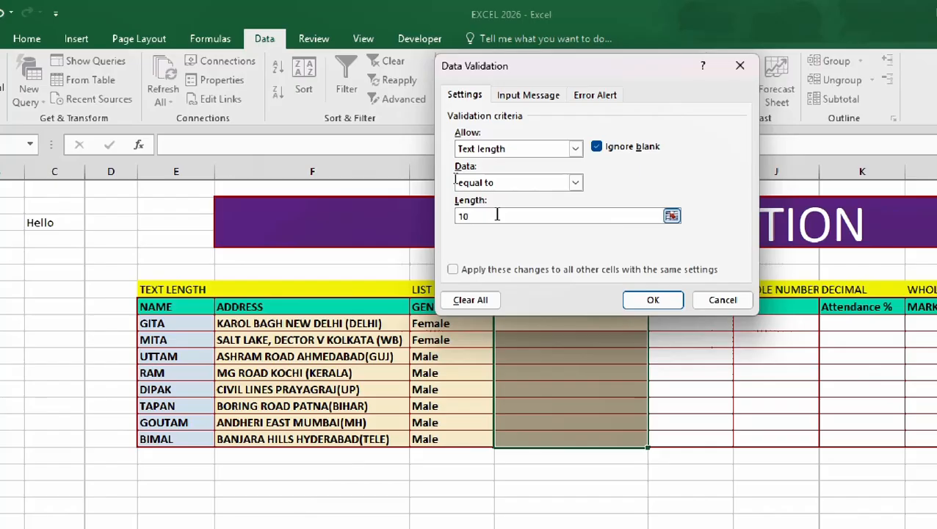
pyautogui.click(652, 299)
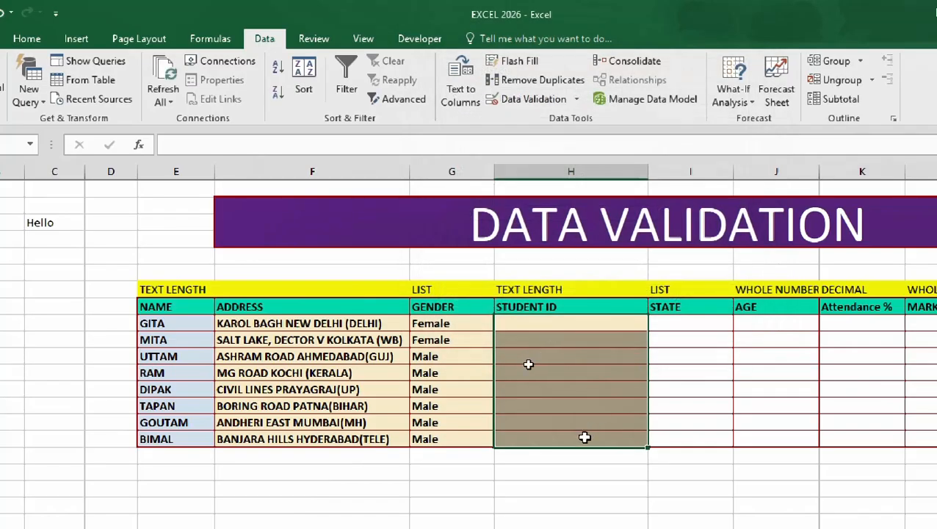
# - Enter the same ten-character student ID in STUDENT ID cells H9 and H10
pyautogui.click(557, 323)
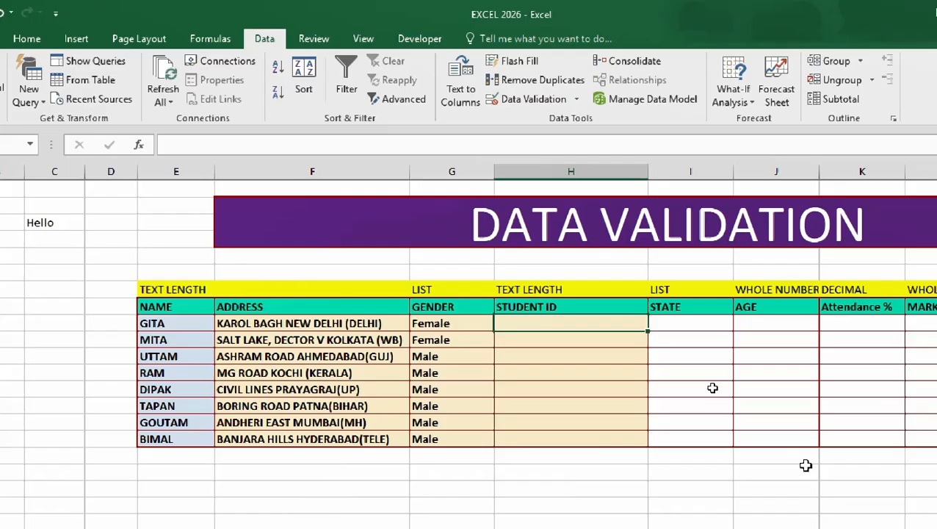
pyautogui.write('CH')
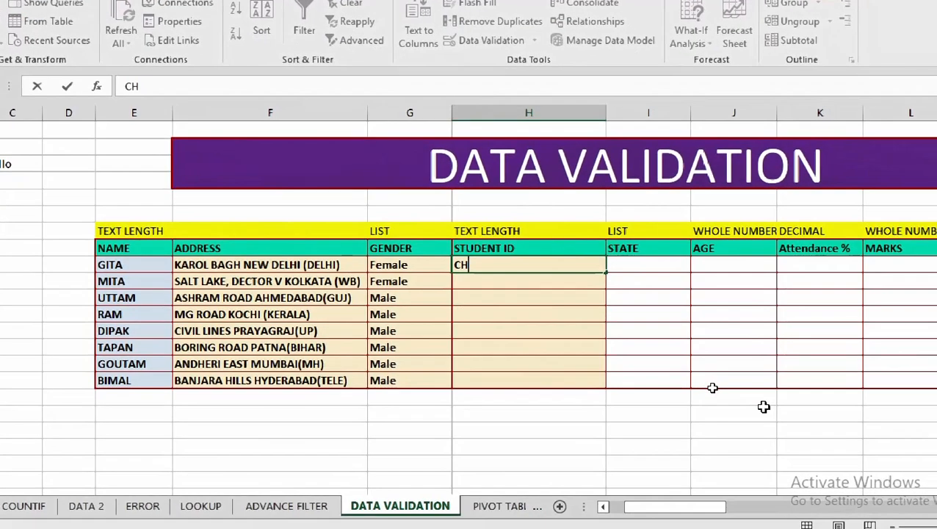
pyautogui.write('-26')
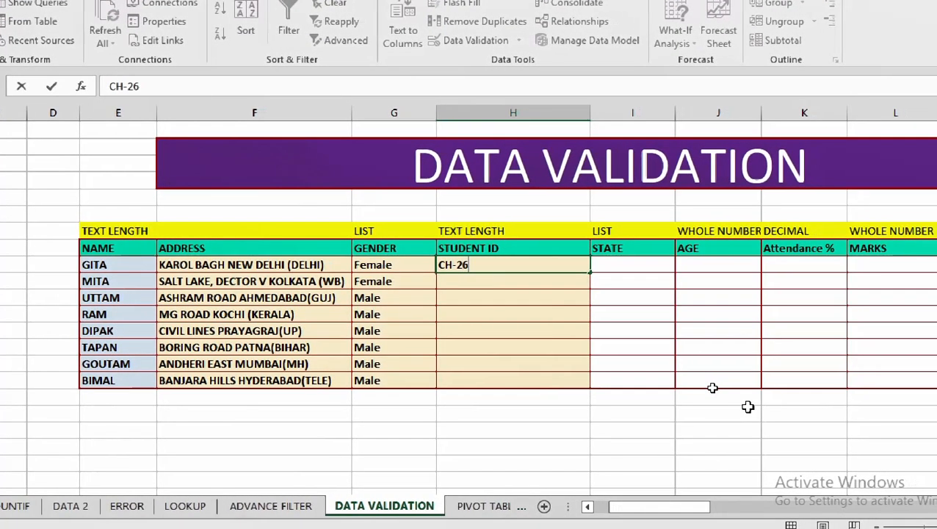
pyautogui.write('/')
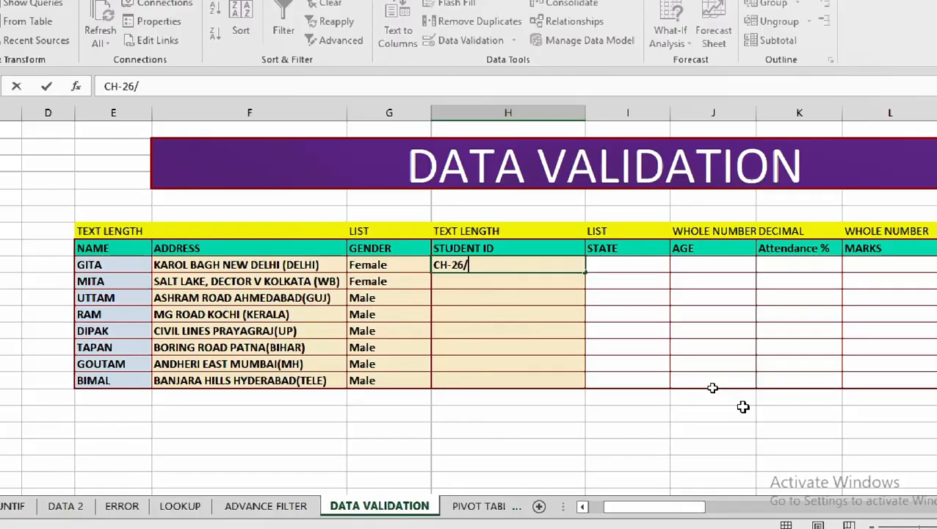
pyautogui.write('8439')
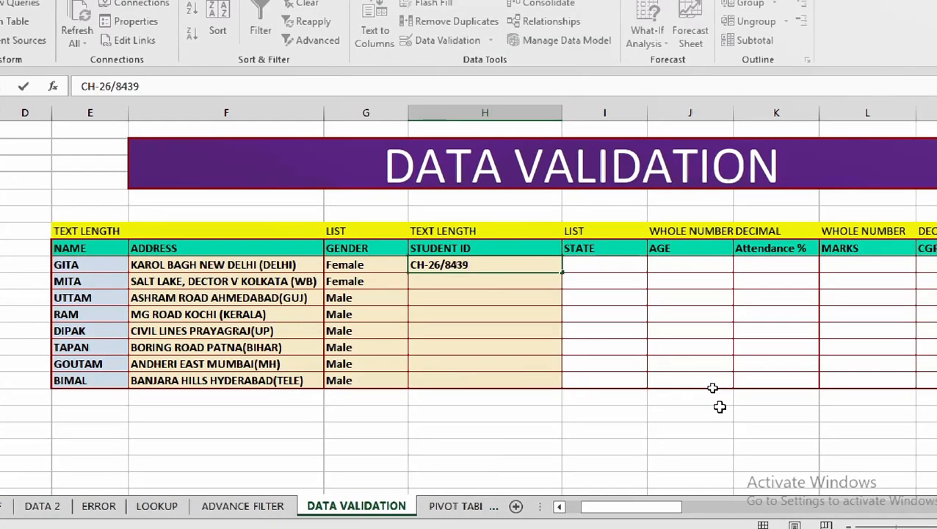
pyautogui.press('Return')
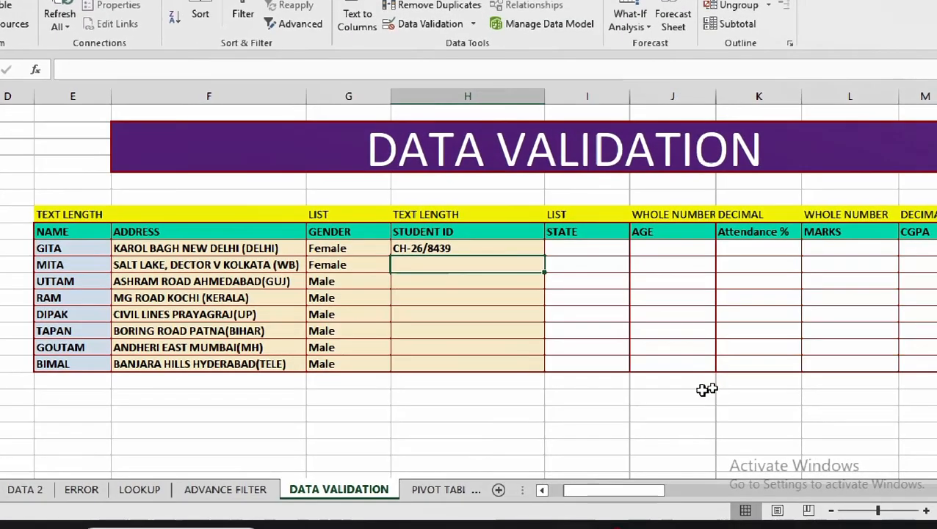
pyautogui.write('CH')
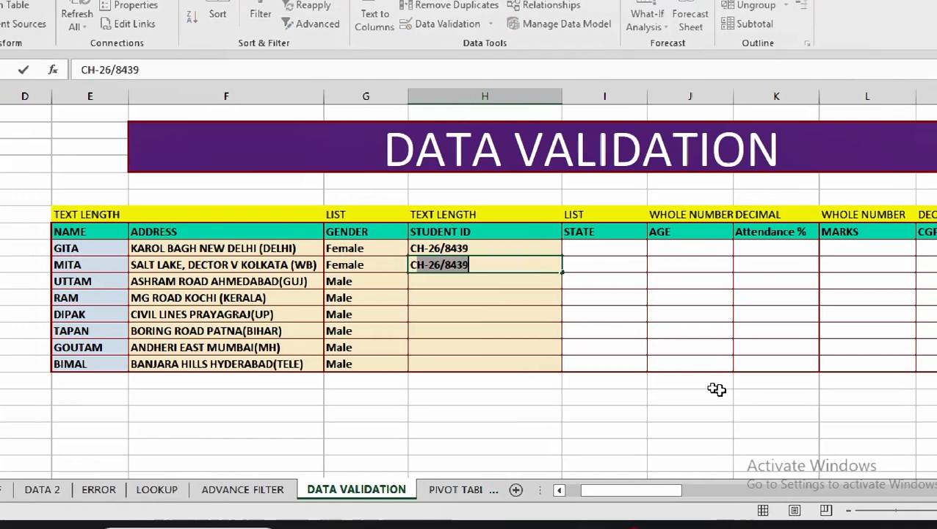
pyautogui.press('Tab')
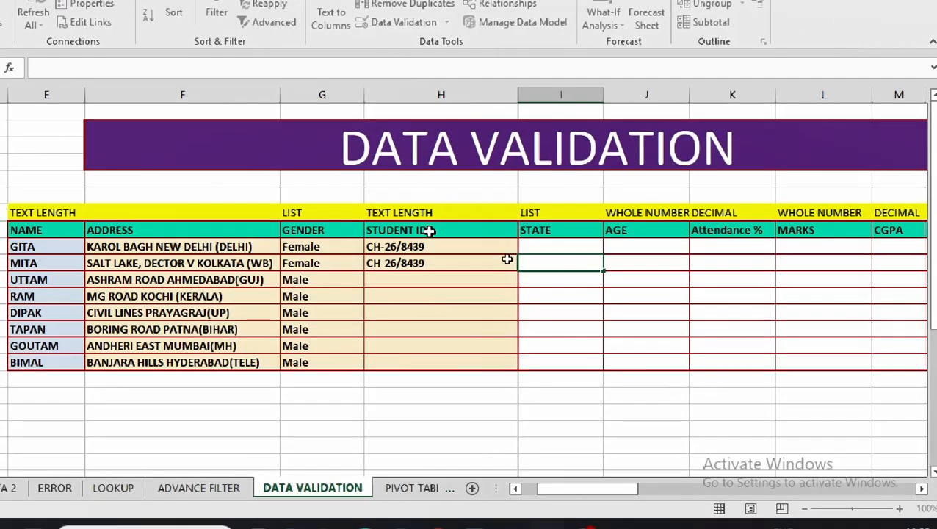
# - Try to shorten the student ID in cell H10 by its last character, and cancel the entry
pyautogui.click(441, 266)
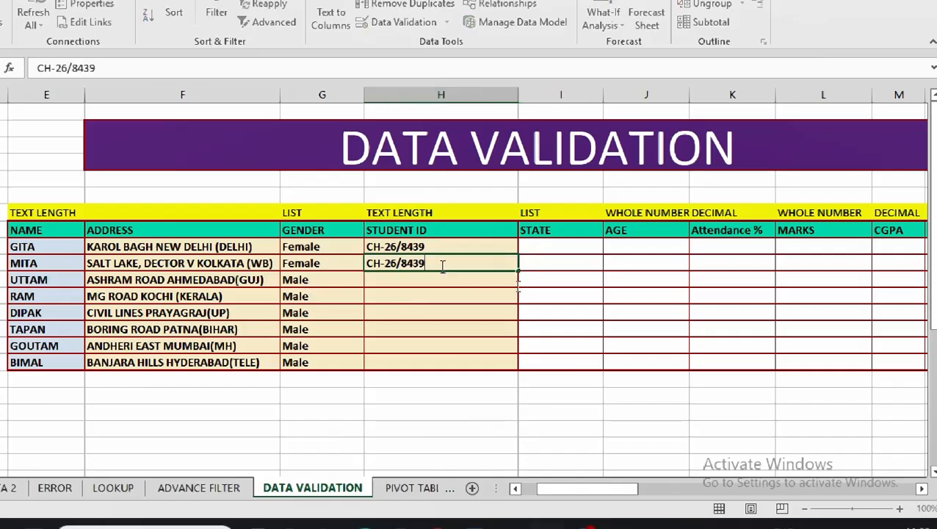
pyautogui.doubleClick(443, 266)
pyautogui.press('BackSpace')
pyautogui.press('Return')
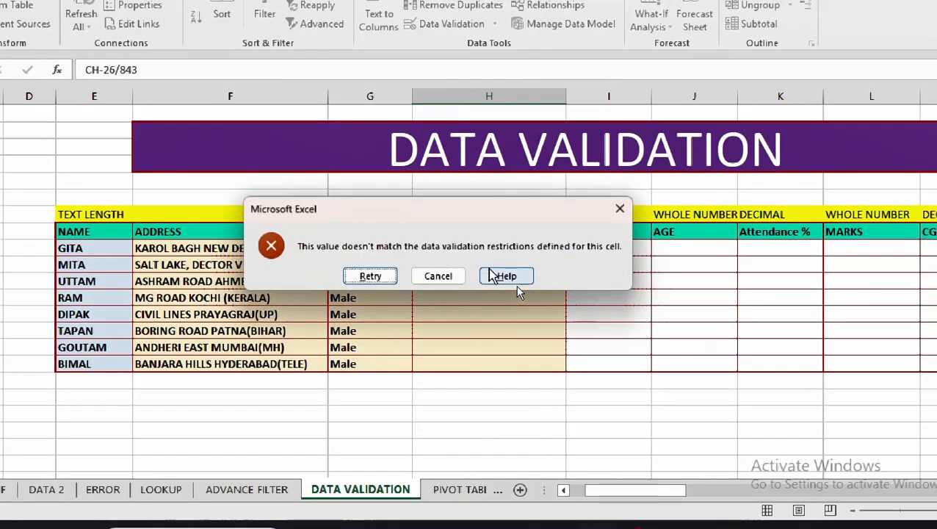
pyautogui.click(436, 275)
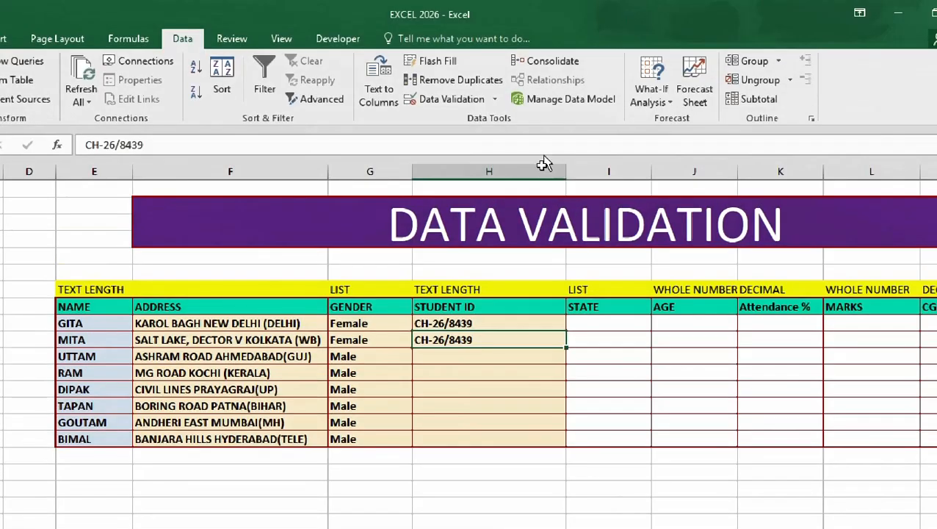
# - Try to enter the same student ID with an extra 0 at its end in cell H11, and cancel the entry
pyautogui.doubleClick(478, 356)
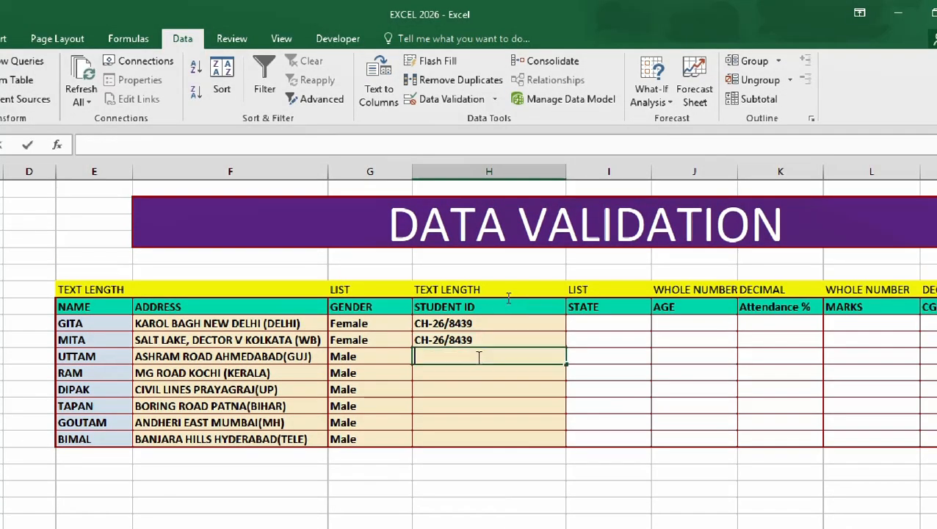
pyautogui.write('CH-26/8439')
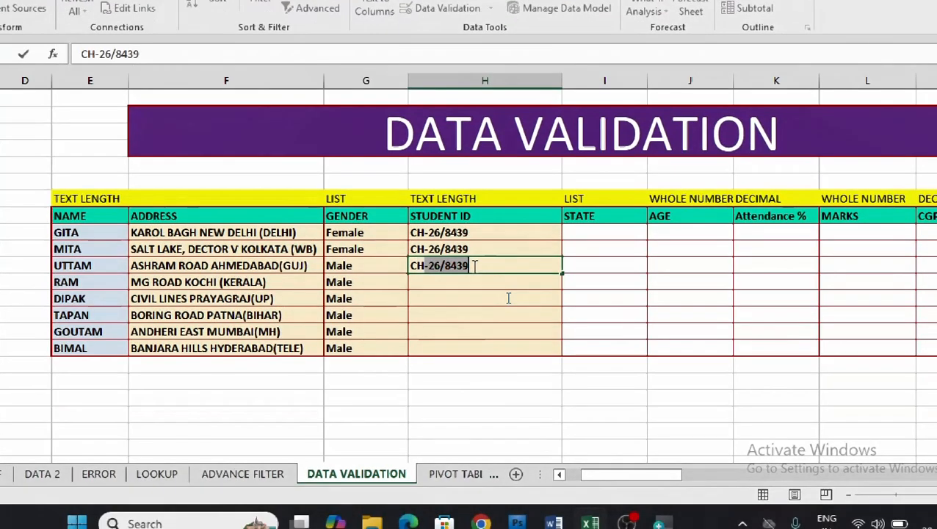
pyautogui.click(474, 265)
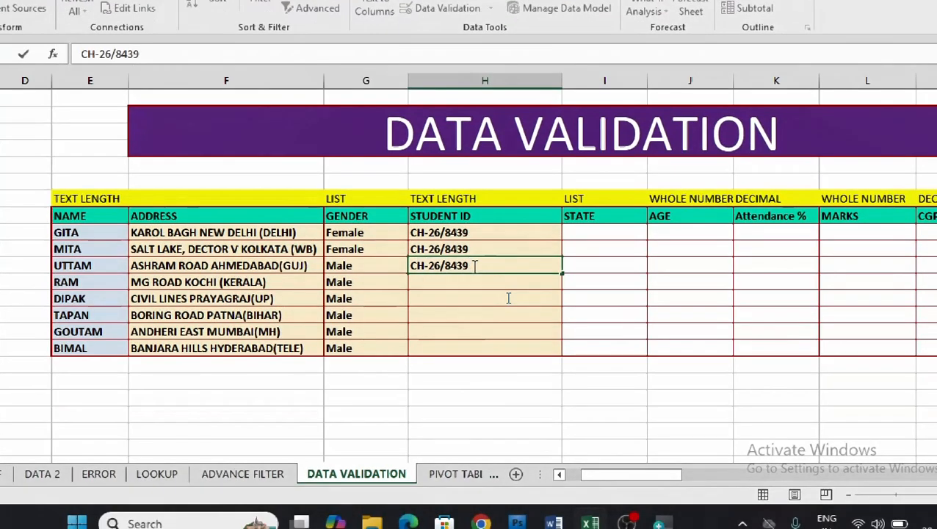
pyautogui.write('0')
pyautogui.press('Return')
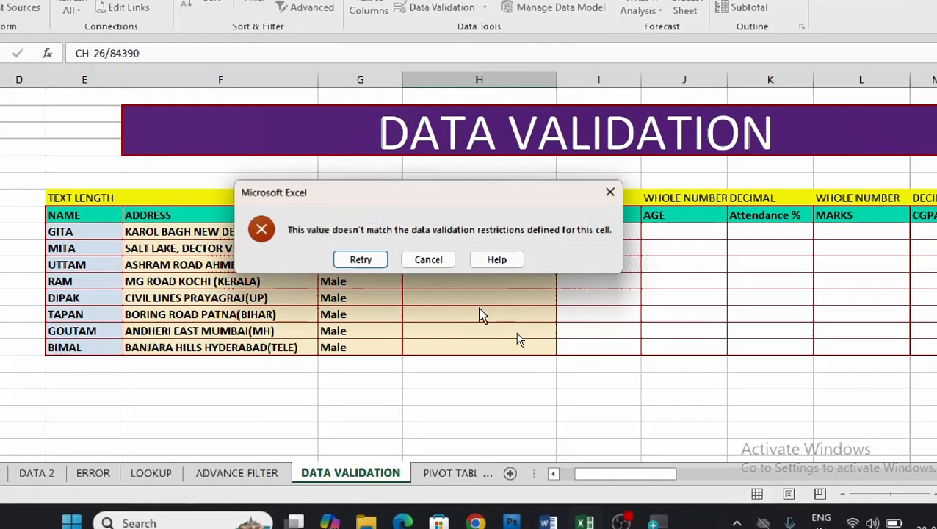
pyautogui.click(432, 261)
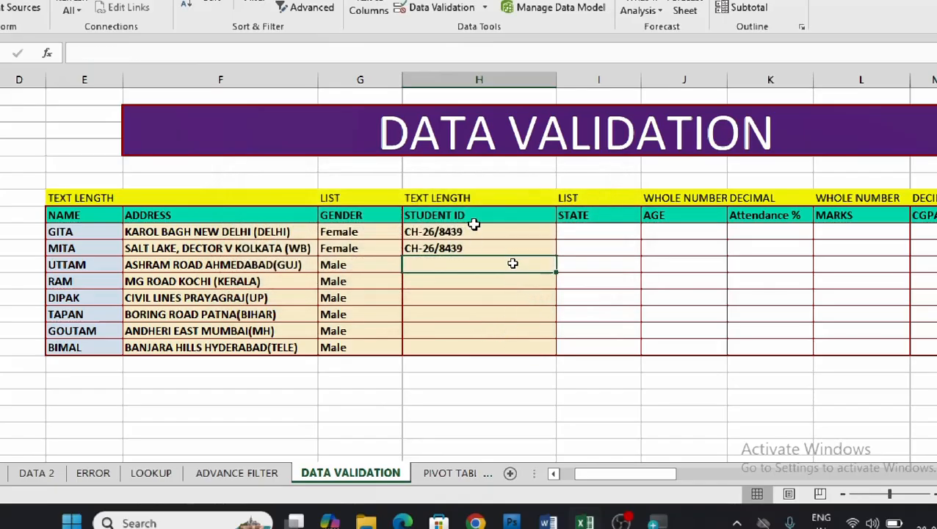
# - Set the error alert title to Error in the data validation of STUDENT ID cells H9:H16
pyautogui.moveTo(473, 224); pyautogui.dragTo(468, 349)
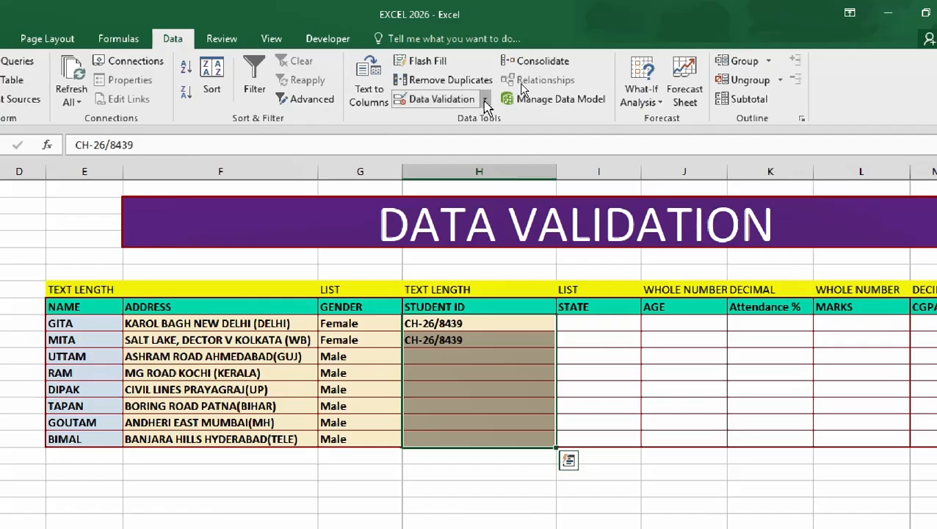
pyautogui.click(484, 8)
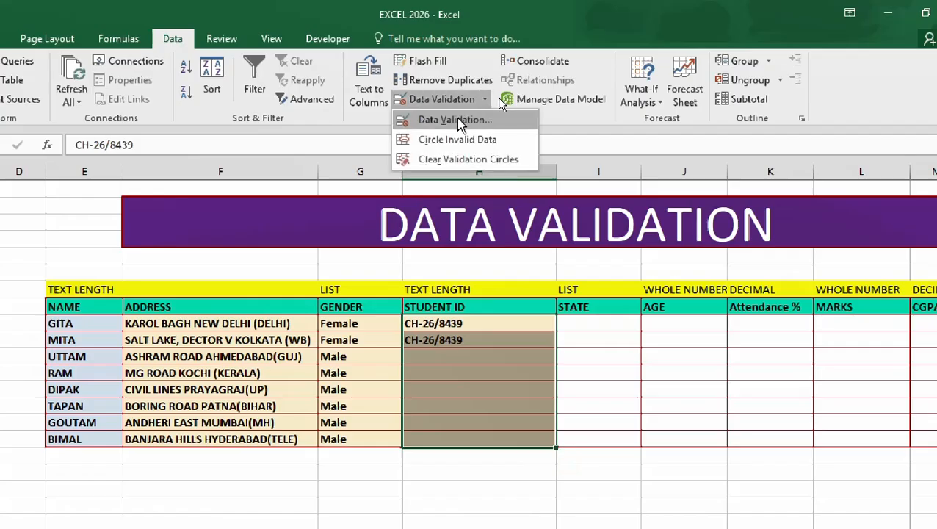
pyautogui.click(456, 119)
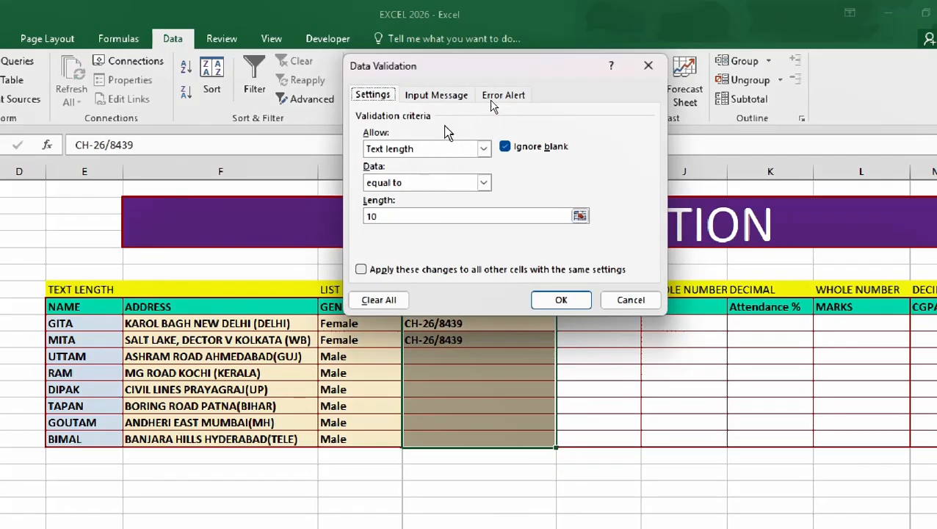
pyautogui.click(504, 97)
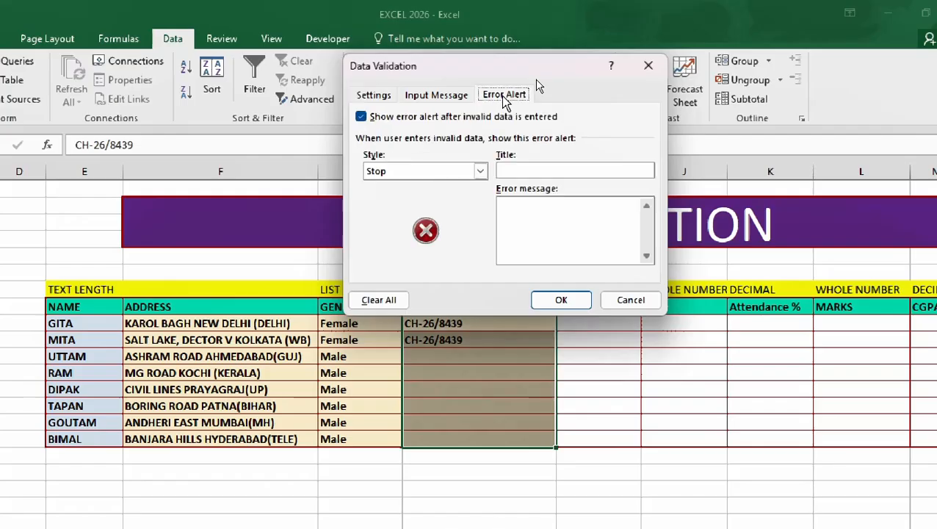
pyautogui.click(535, 172)
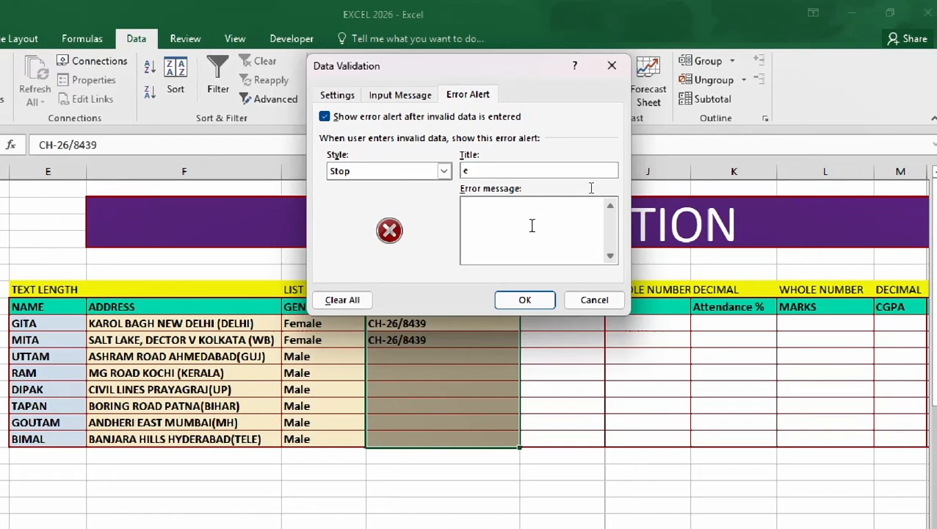
pyautogui.write('OOR')
pyautogui.press('BackSpace')
pyautogui.press('BackSpace')
pyautogui.press('BackSpace')
pyautogui.press('BackSpace')
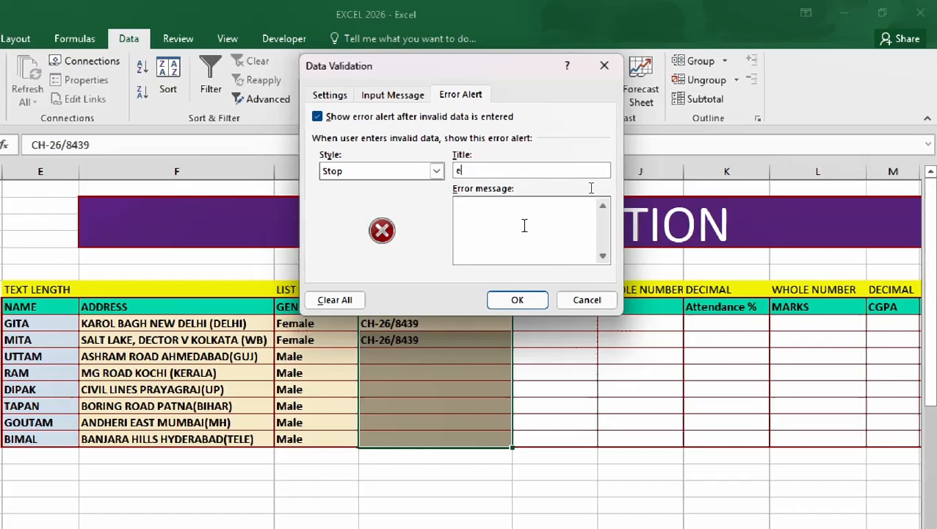
pyautogui.write('Error')
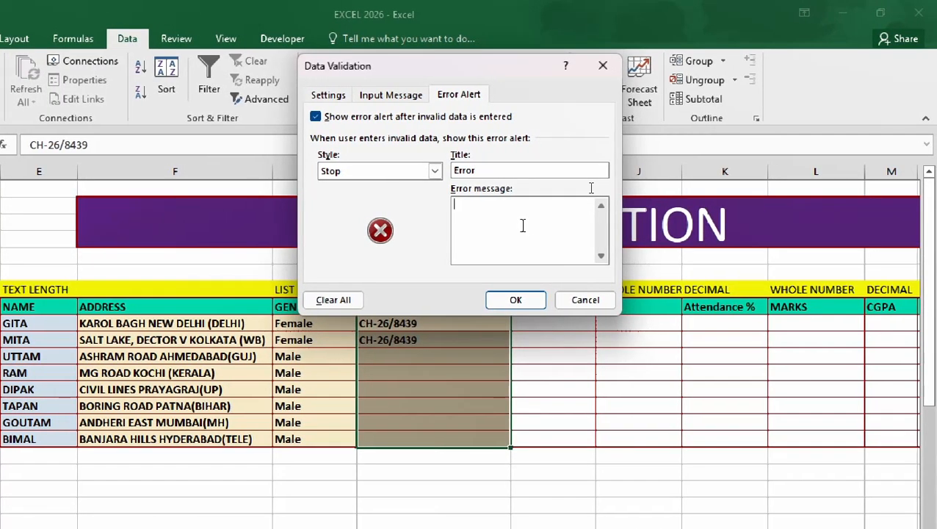
# - Set the error message to "Student's id 10 characters" with "Enter 10 digits ID" on a second line, and apply the STUDENT ID validation
pyautogui.click(523, 225)
pyautogui.write('Stud')
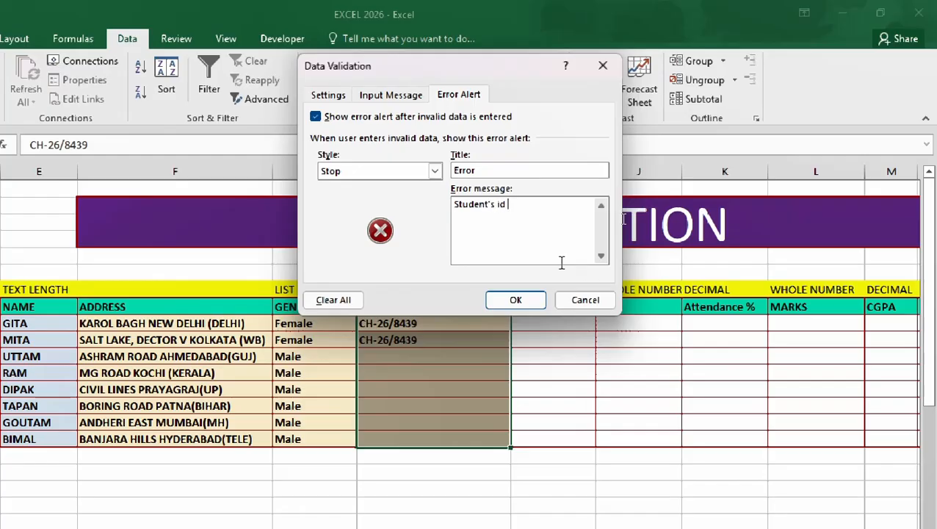
pyautogui.write("ent's id")
pyautogui.write('10 characters')
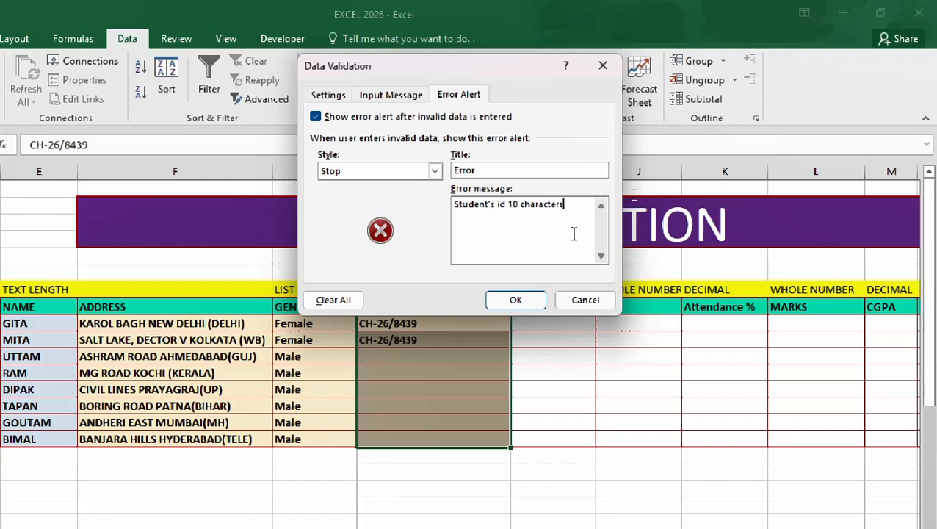
pyautogui.press('Return')
pyautogui.write('Enter')
pyautogui.write(' only')
pyautogui.write('x')
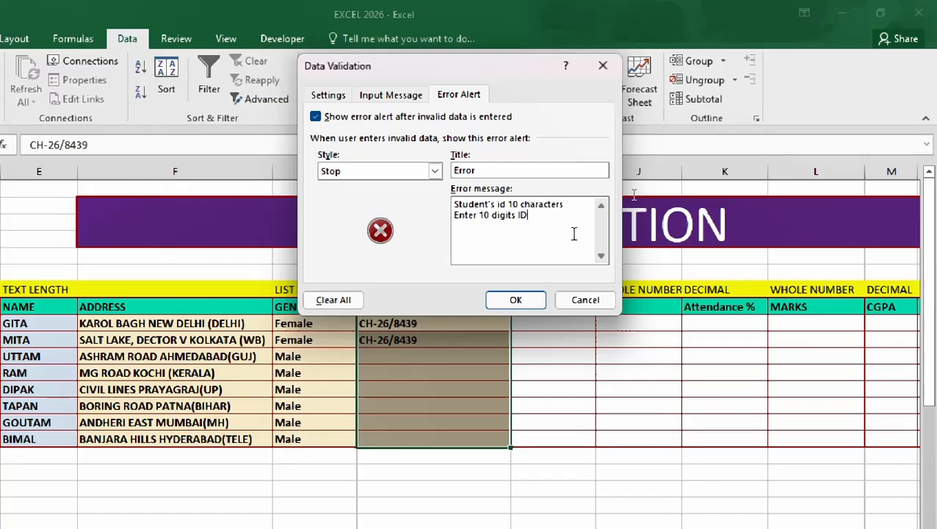
pyautogui.click(515, 300)
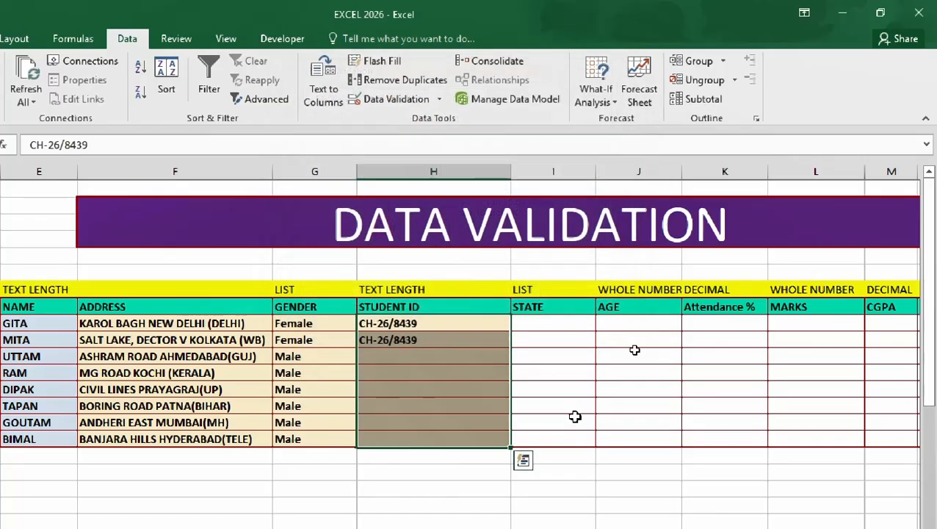
# - Try to enter a student ID with an extra 0 at its end in cell H11 to test the custom alert, and cancel the entry
pyautogui.click(421, 357)
pyautogui.doubleClick(423, 356)
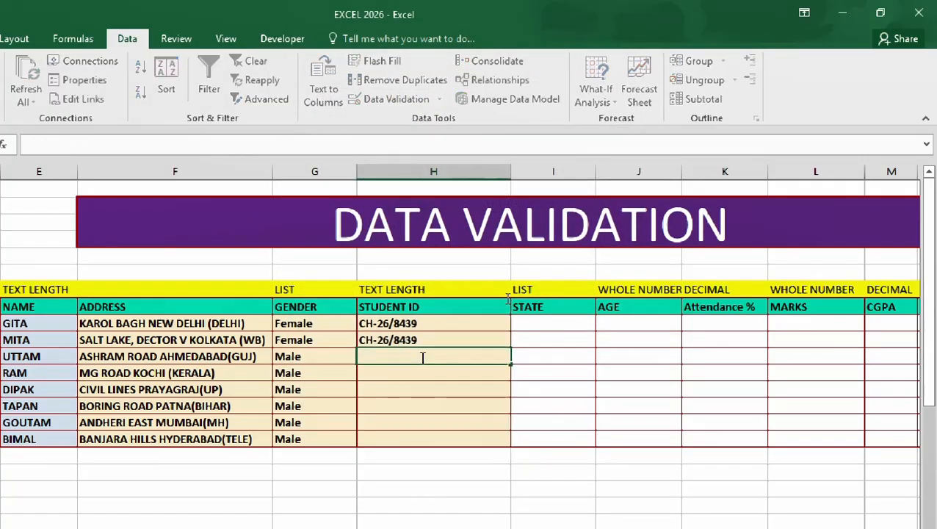
pyautogui.write('ch-26/8439')
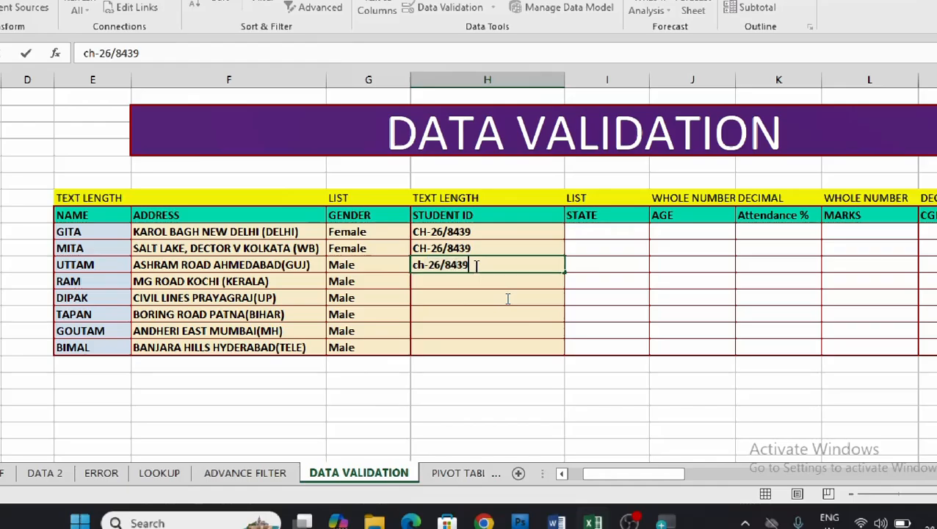
pyautogui.write('0')
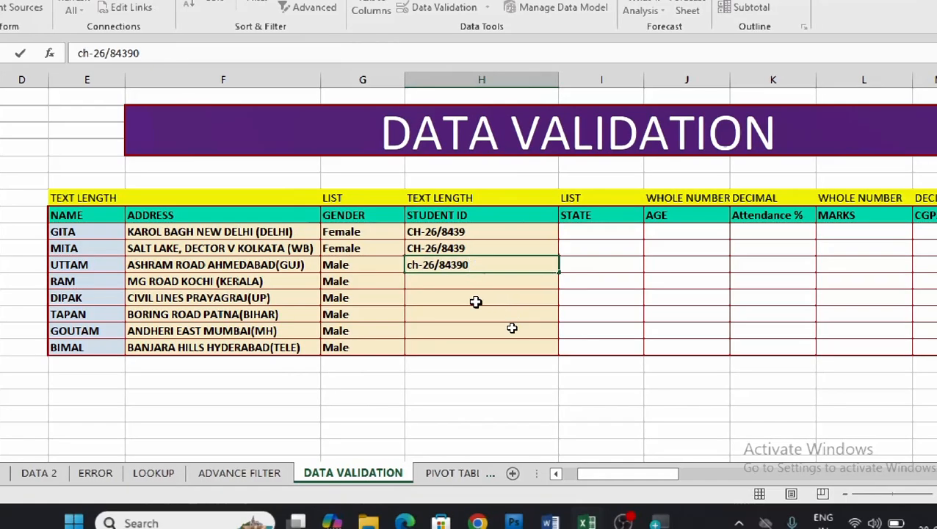
pyautogui.press('Return')
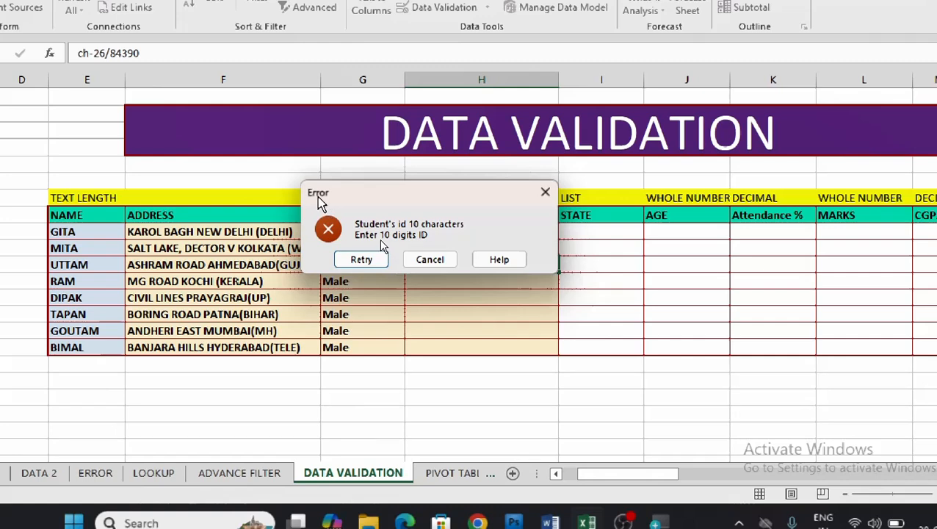
pyautogui.click(430, 257)
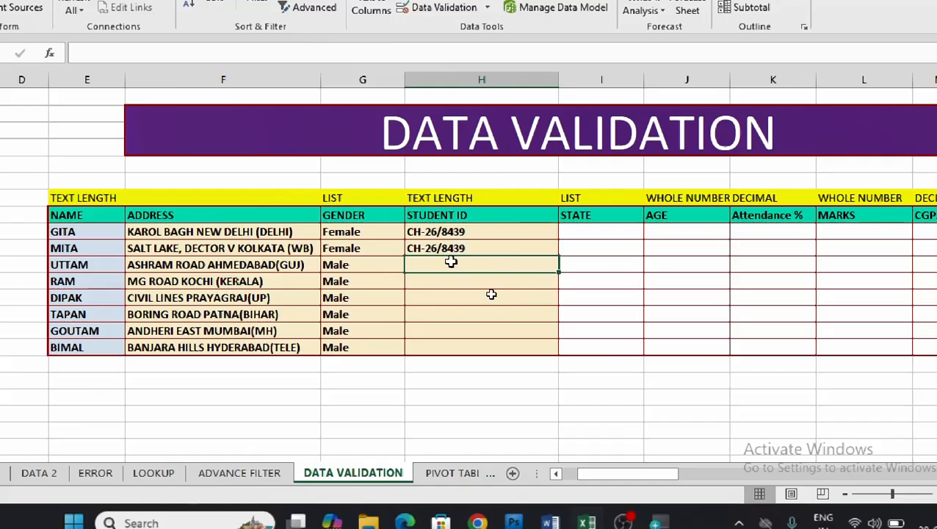
# - Examine the empty STATE cells I9:I16 alongside the states given in the ADDRESS column
pyautogui.click(619, 267)
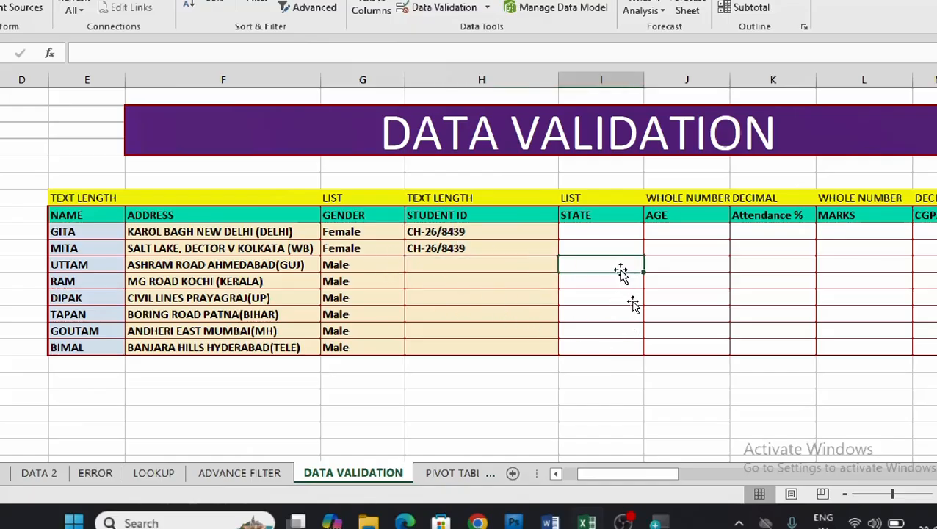
pyautogui.click(600, 229)
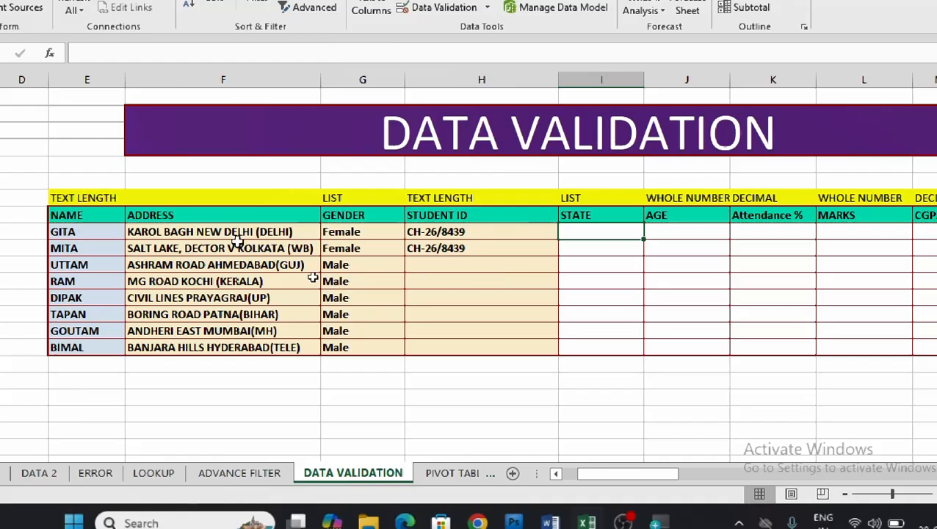
pyautogui.click(159, 232)
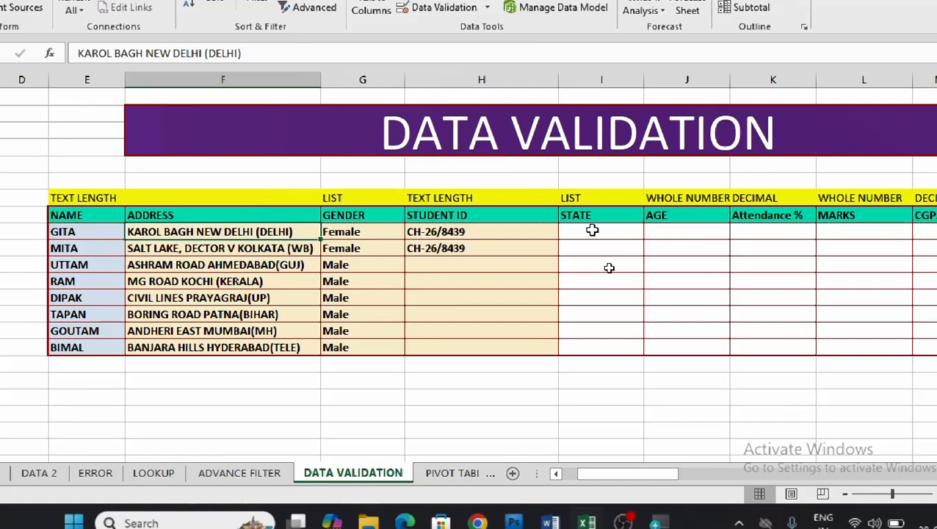
pyautogui.moveTo(591, 232); pyautogui.dragTo(595, 345)
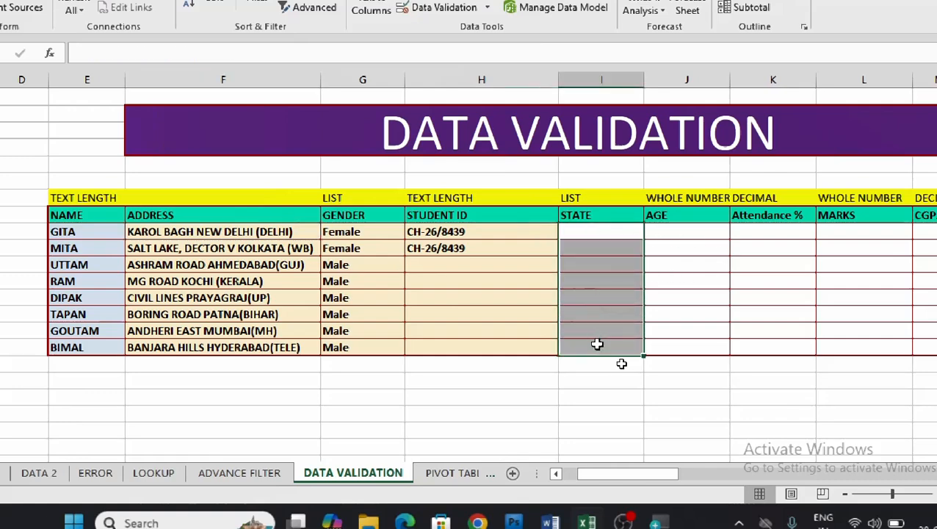
pyautogui.click(782, 398)
pyautogui.moveTo(653, 481)
pyautogui.mouseDown()
pyautogui.moveTo(662, 481)
pyautogui.moveTo(644, 470)
pyautogui.mouseUp()
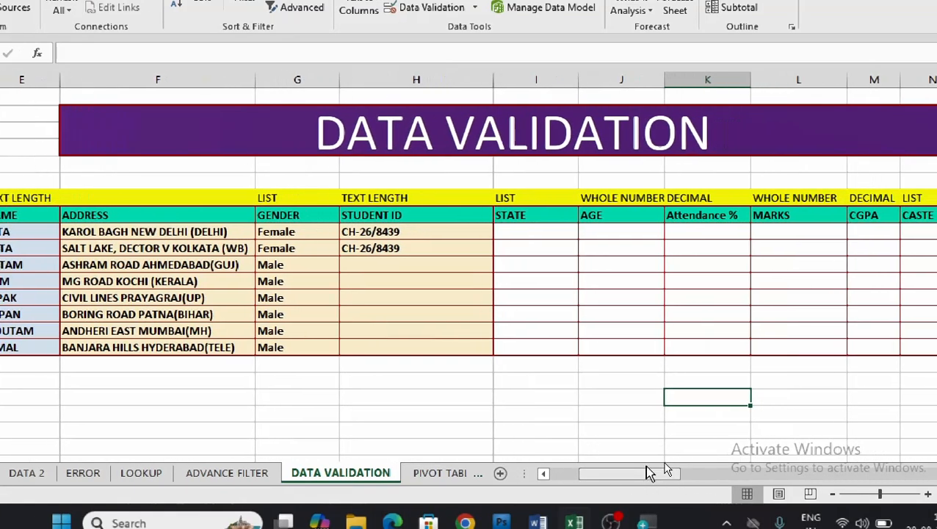
pyautogui.click(524, 233)
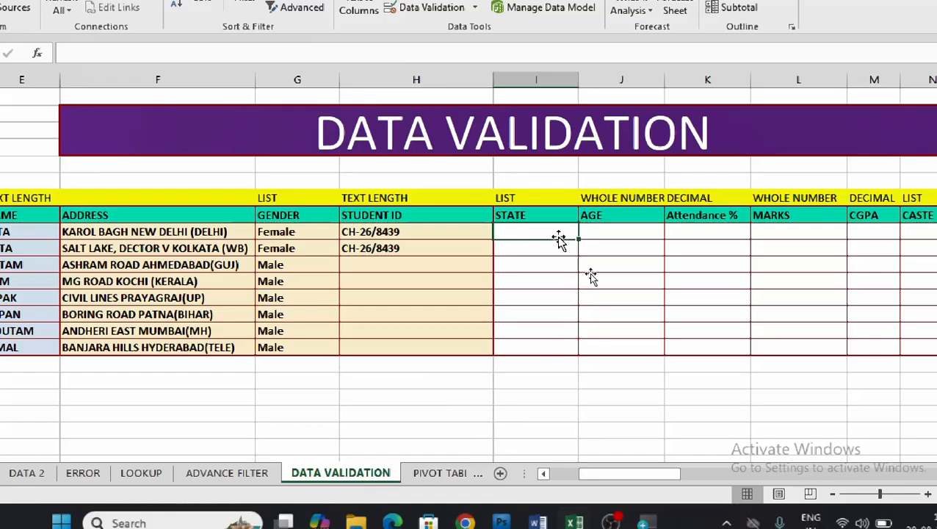
pyautogui.moveTo(550, 232); pyautogui.dragTo(538, 351)
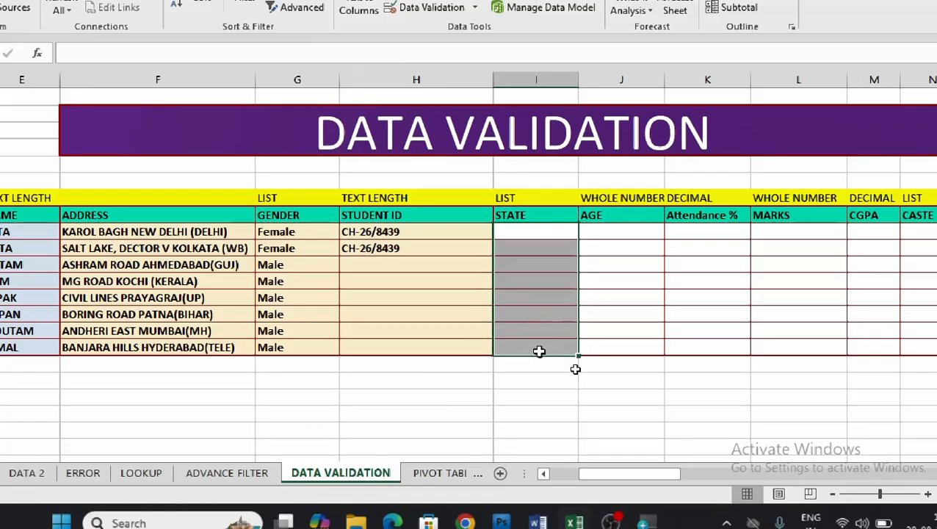
pyautogui.click(625, 395)
# - Add Delhi in cell S36, directly below West Bengal at the end of the state names list
pyautogui.moveTo(657, 479); pyautogui.dragTo(775, 484)
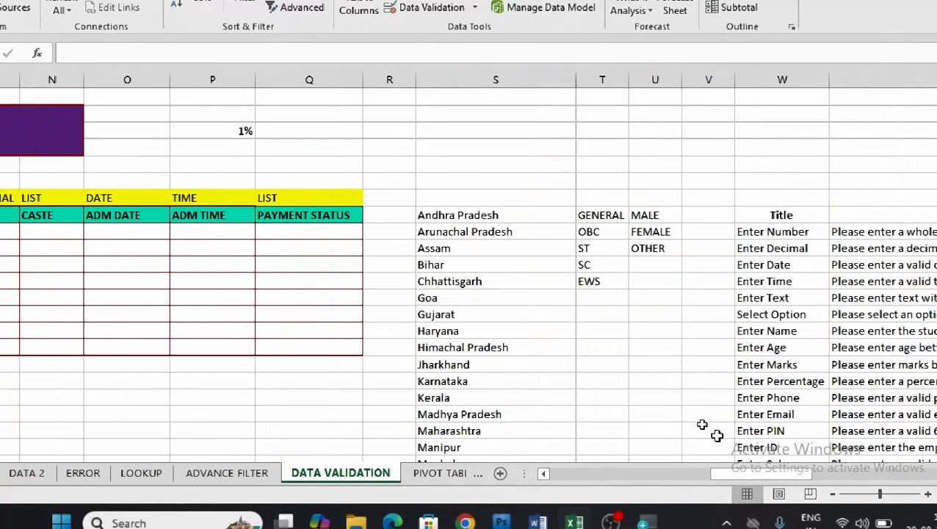
pyautogui.moveTo(435, 213); pyautogui.dragTo(483, 447)
pyautogui.click(495, 297)
pyautogui.moveTo(931, 221); pyautogui.dragTo(931, 419)
pyautogui.click(930, 457)
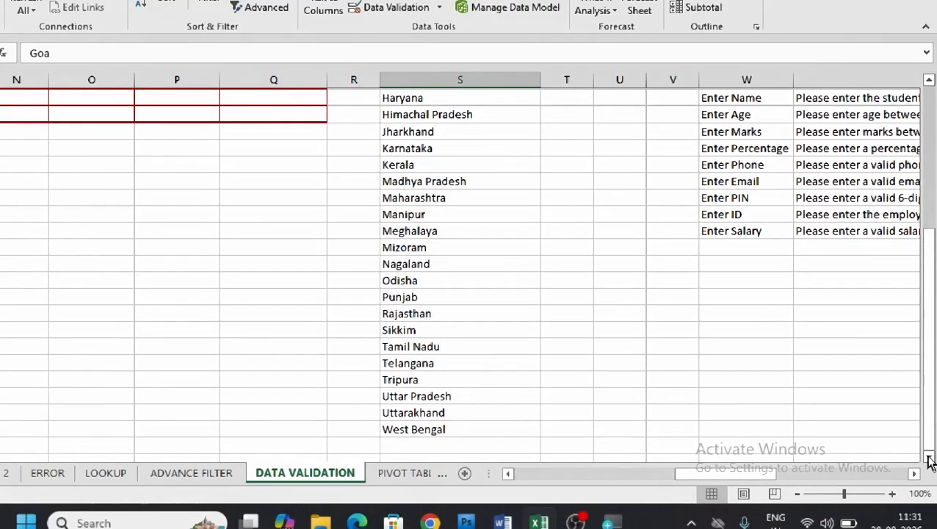
pyautogui.click(930, 457)
pyautogui.click(929, 458)
pyautogui.click(929, 457)
pyautogui.click(513, 401)
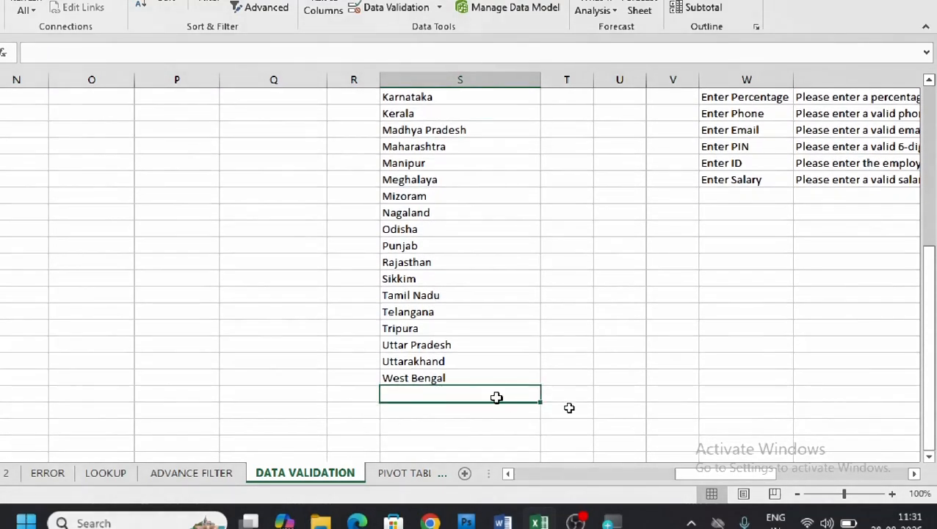
pyautogui.write('Delhi')
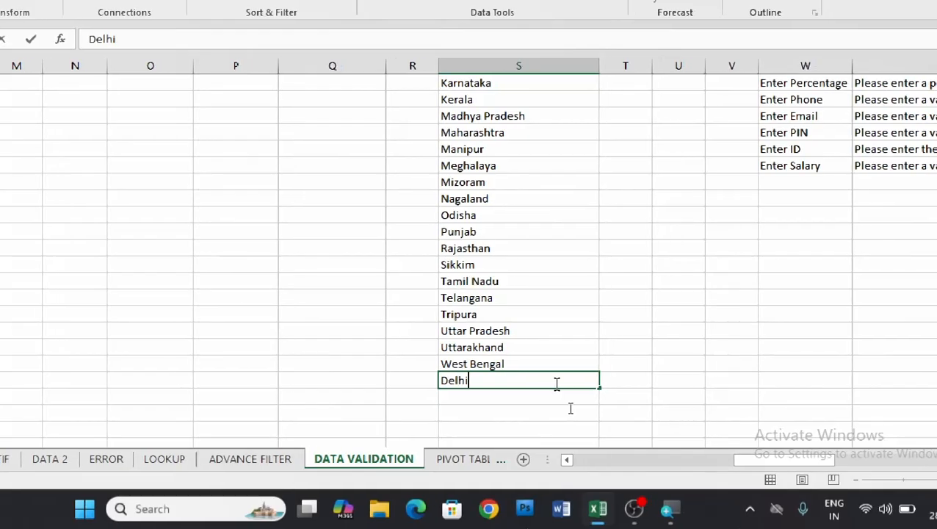
pyautogui.click(723, 332)
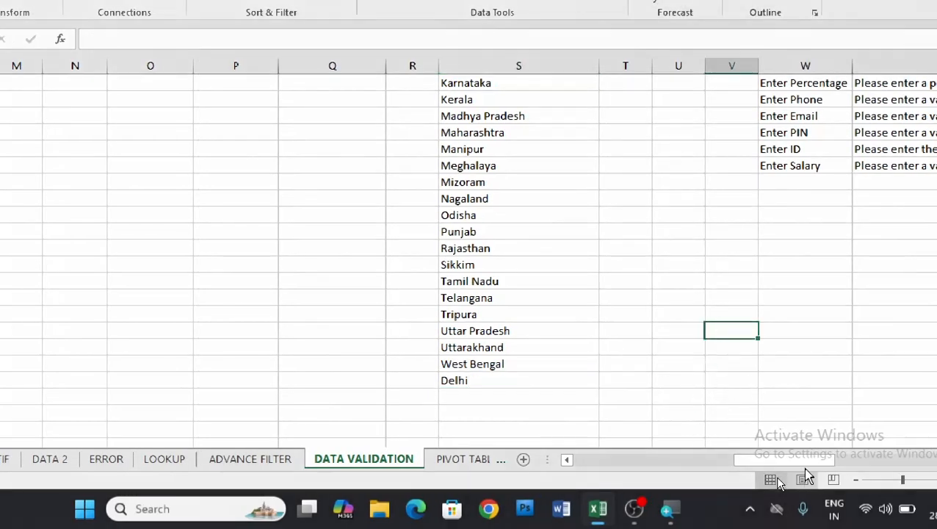
# - Open the data validation of STATE cells I9:I16 and set the allowed criteria to List
pyautogui.moveTo(797, 460); pyautogui.dragTo(724, 461)
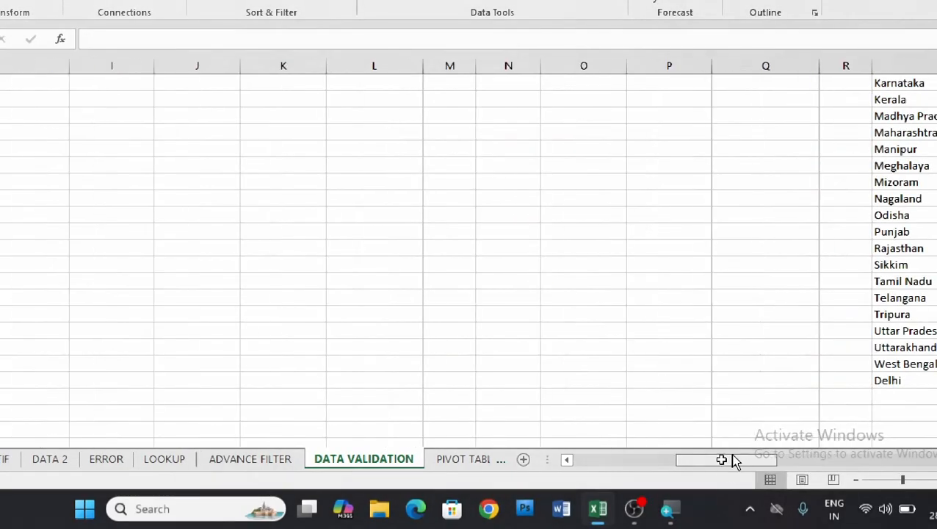
pyautogui.scroll(2, 840, 365)
pyautogui.scroll(4, 840, 365)
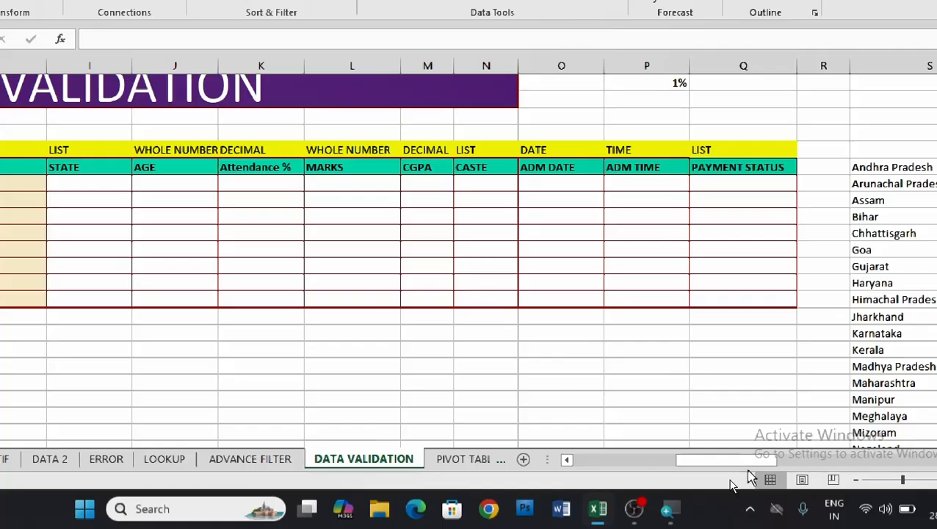
pyautogui.moveTo(746, 464); pyautogui.dragTo(725, 468)
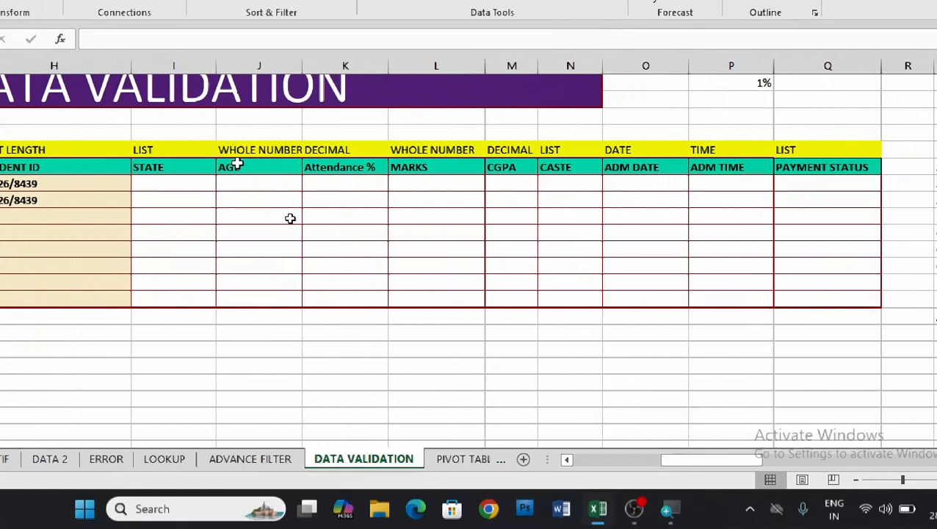
pyautogui.moveTo(155, 184); pyautogui.dragTo(142, 301)
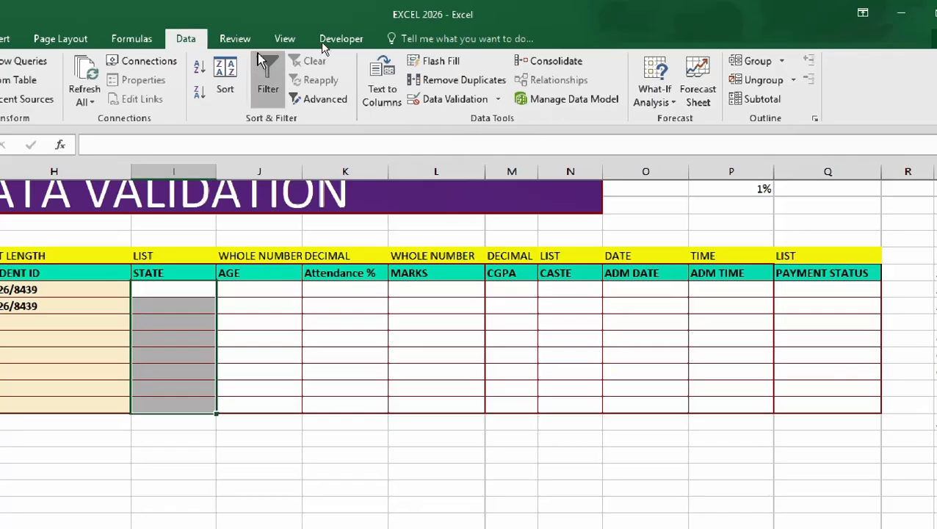
pyautogui.click(498, 98)
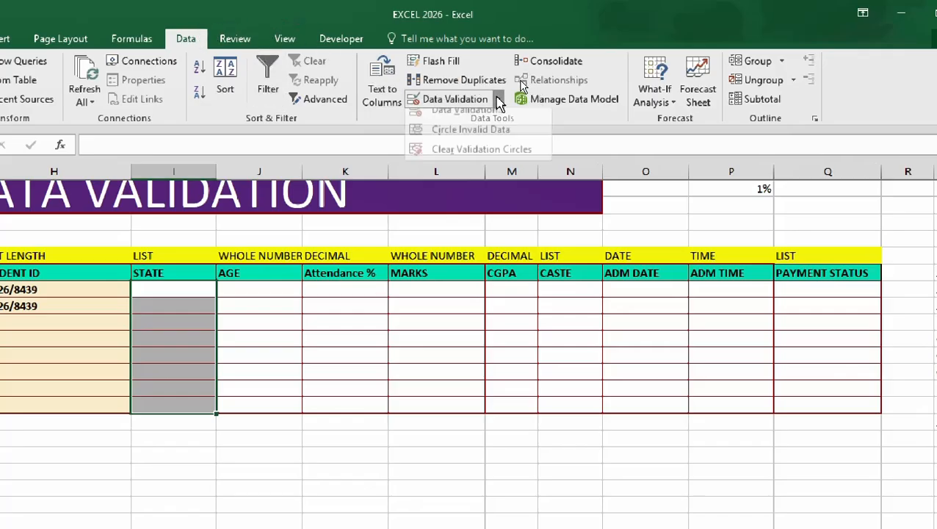
pyautogui.click(470, 120)
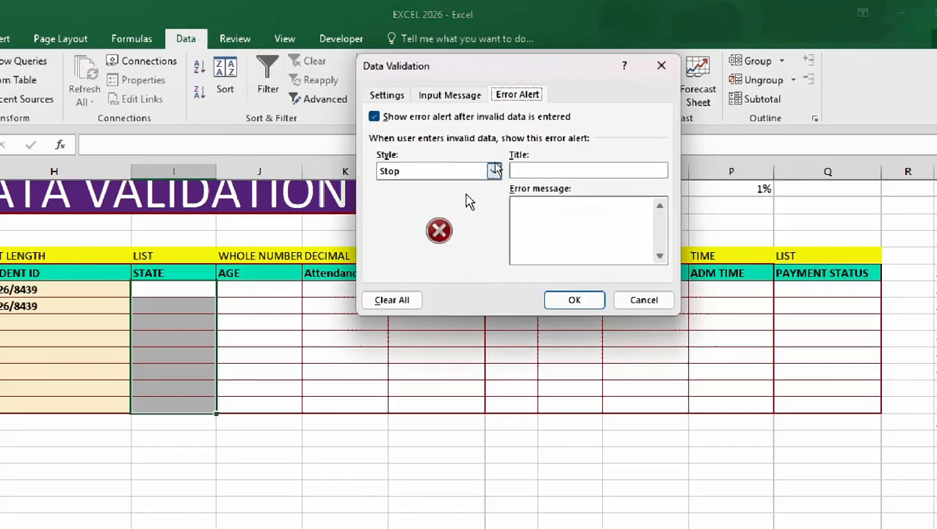
pyautogui.click(386, 95)
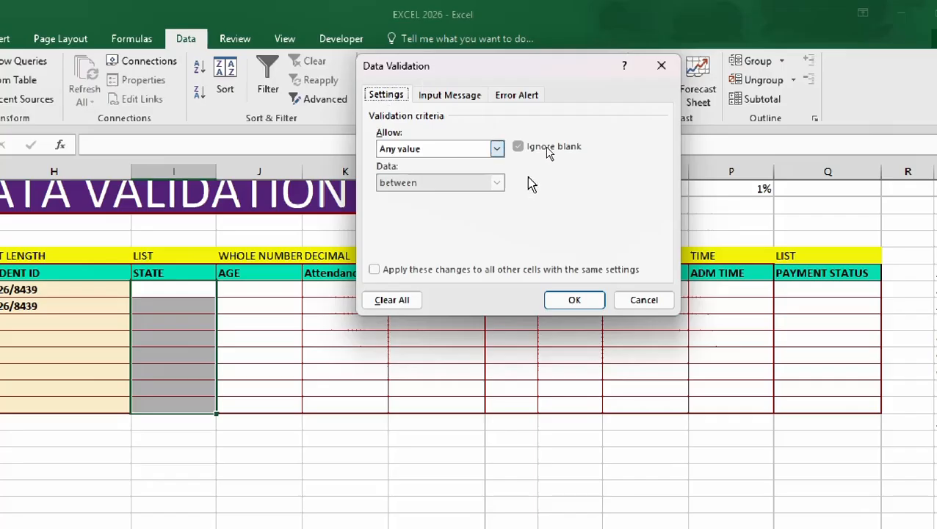
pyautogui.click(497, 149)
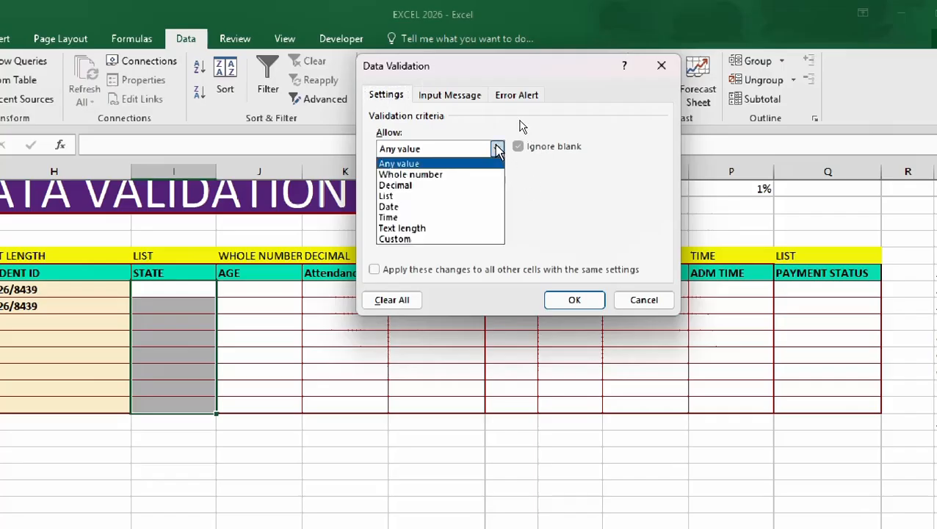
pyautogui.click(391, 196)
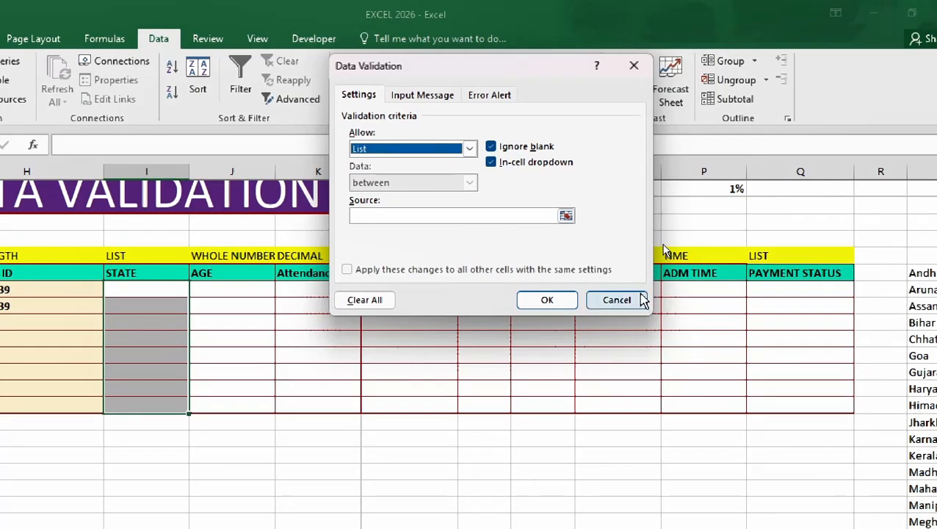
# - Set the list source to the state names in =$S$8:$S$36, apply the validation, and return to the STATE column
pyautogui.click(566, 215)
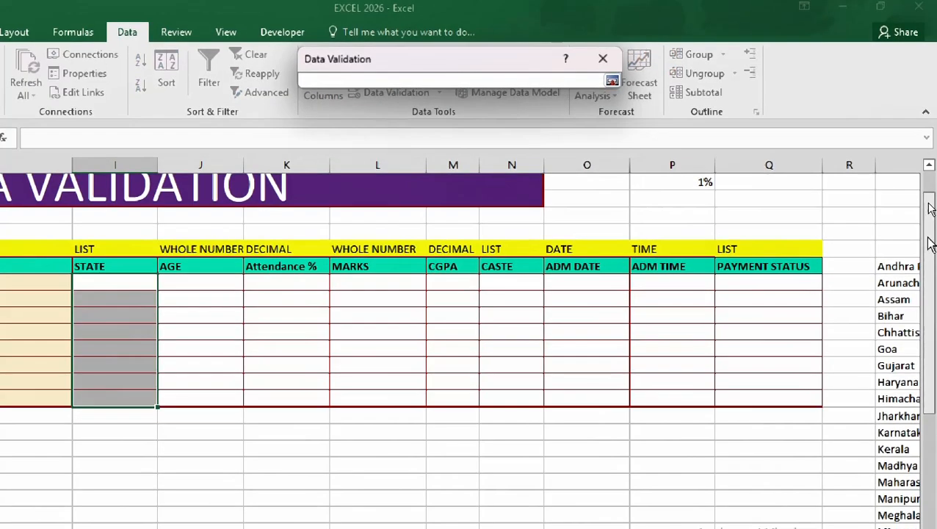
pyautogui.click(897, 272)
pyautogui.moveTo(897, 266); pyautogui.dragTo(665, 470)
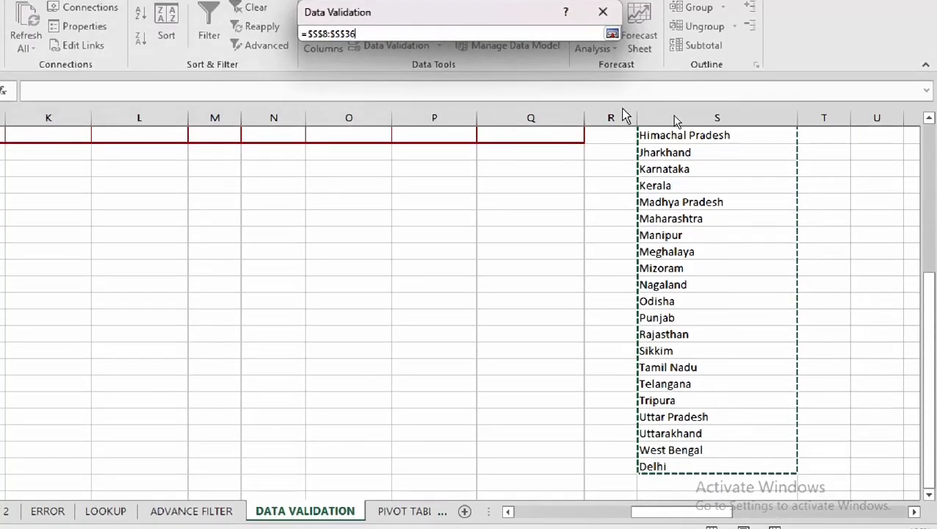
pyautogui.click(611, 35)
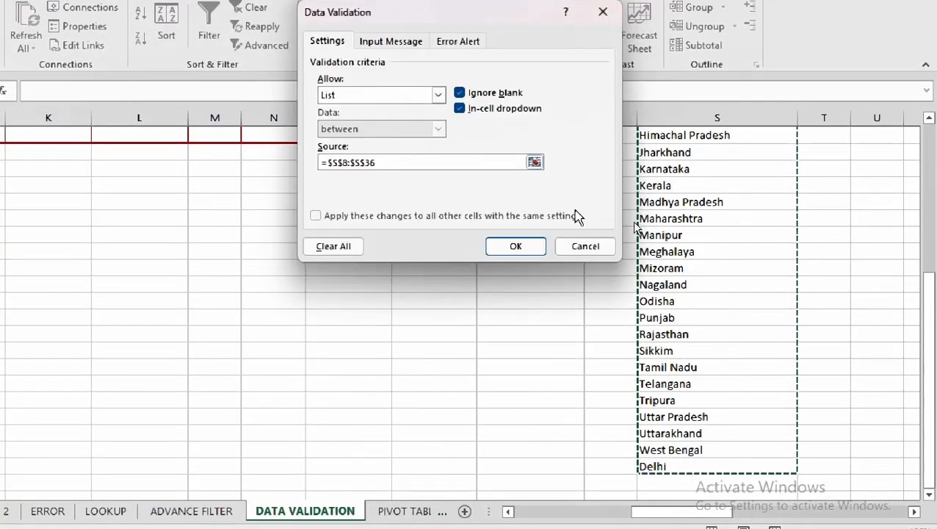
pyautogui.click(513, 247)
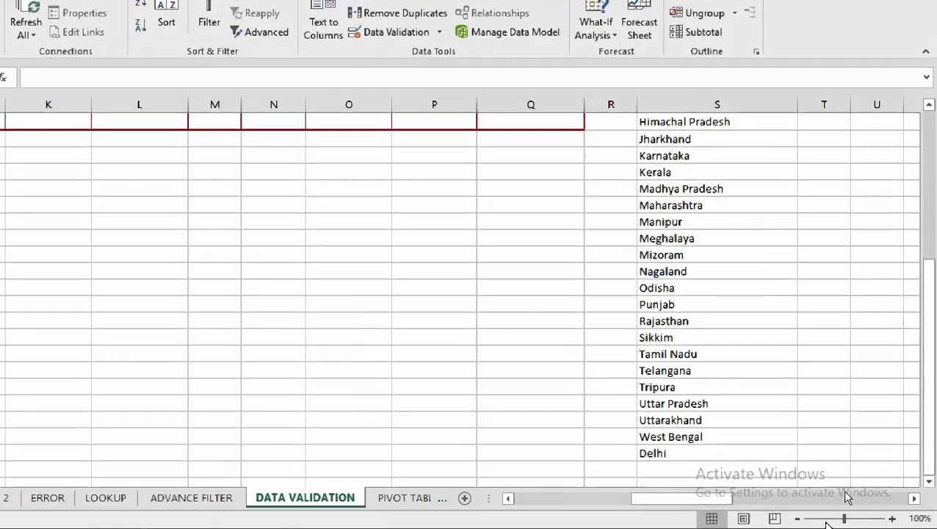
pyautogui.scroll(1, 887, 199)
pyautogui.moveTo(930, 282); pyautogui.dragTo(927, 145)
pyautogui.moveTo(723, 499); pyautogui.dragTo(606, 499)
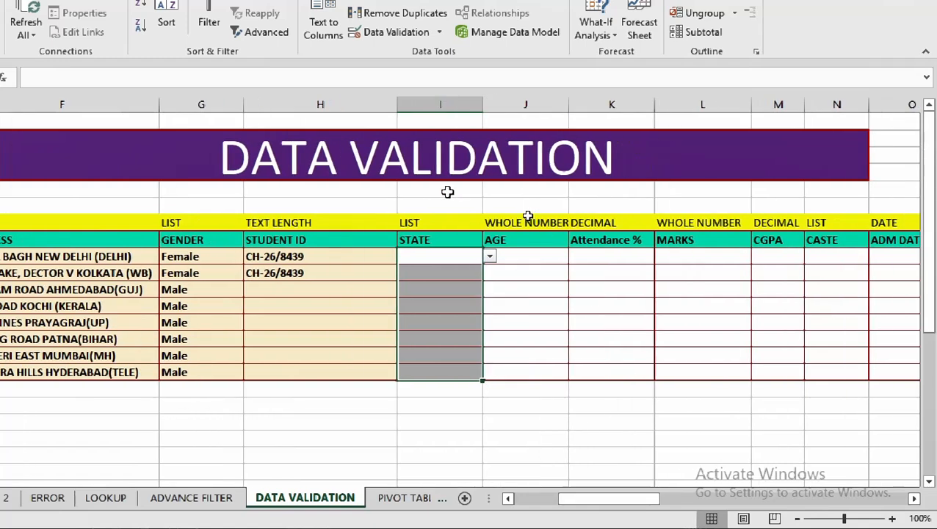
# - Choose Andhra Pradesh from the drop-down list in STATE cell I9, and replace it with Delhi
pyautogui.click(441, 259)
pyautogui.click(489, 256)
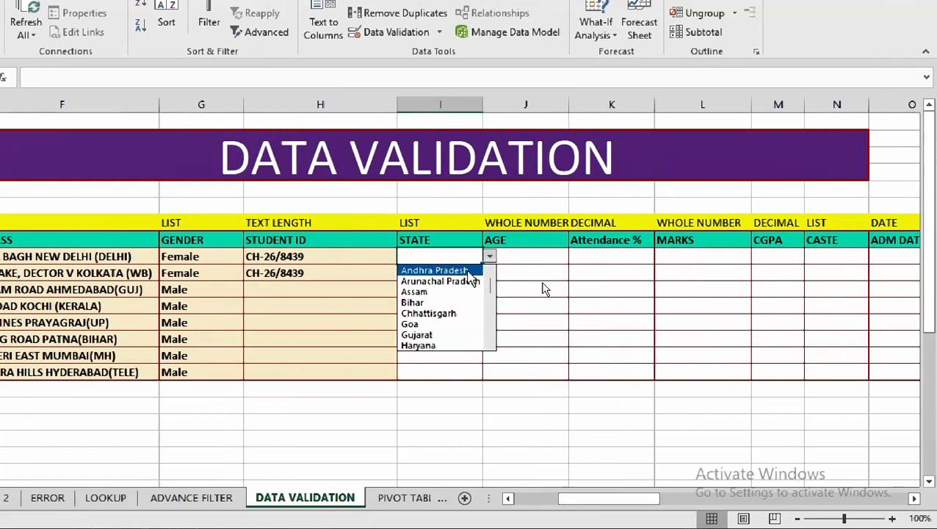
pyautogui.click(450, 273)
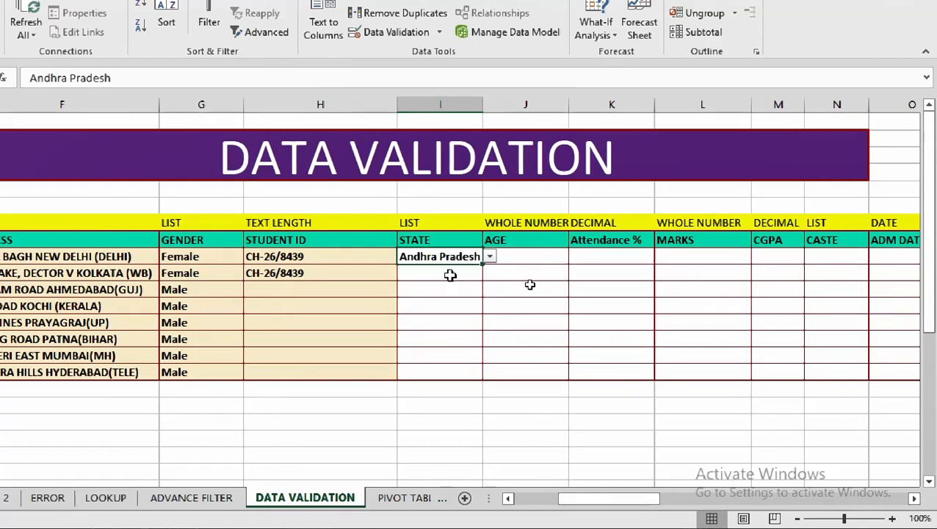
pyautogui.click(489, 256)
pyautogui.moveTo(489, 291); pyautogui.dragTo(488, 347)
pyautogui.click(440, 345)
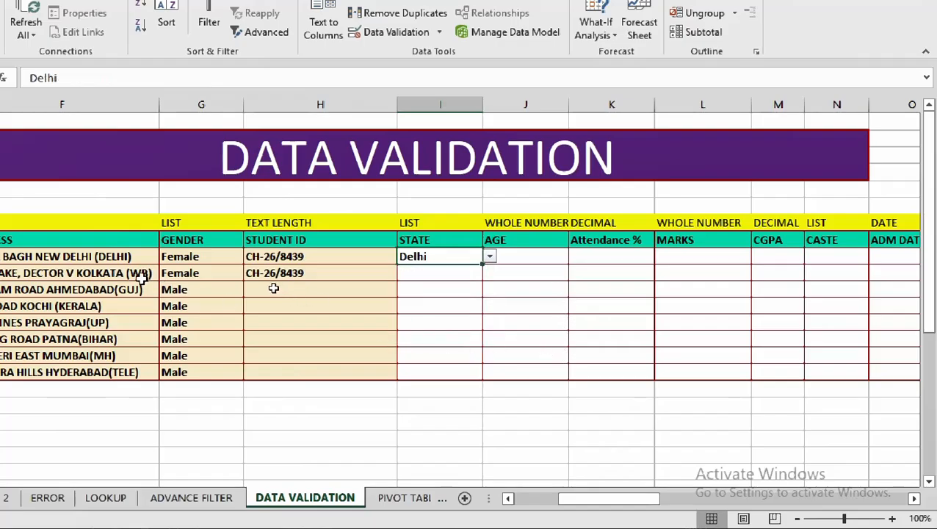
# - Choose West Bengal in STATE cell I10 and Gujarat in I11 from their drop-down lists
pyautogui.click(459, 272)
pyautogui.click(490, 272)
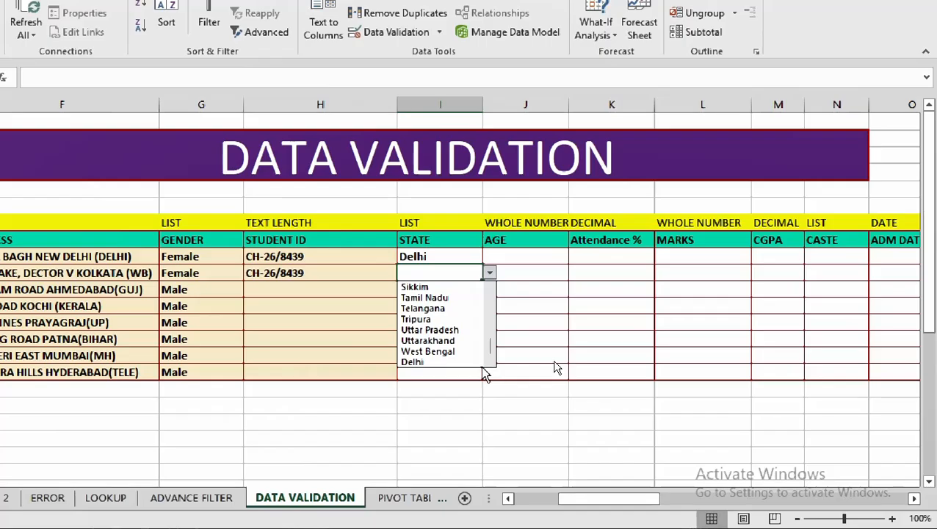
pyautogui.click(444, 351)
pyautogui.click(433, 289)
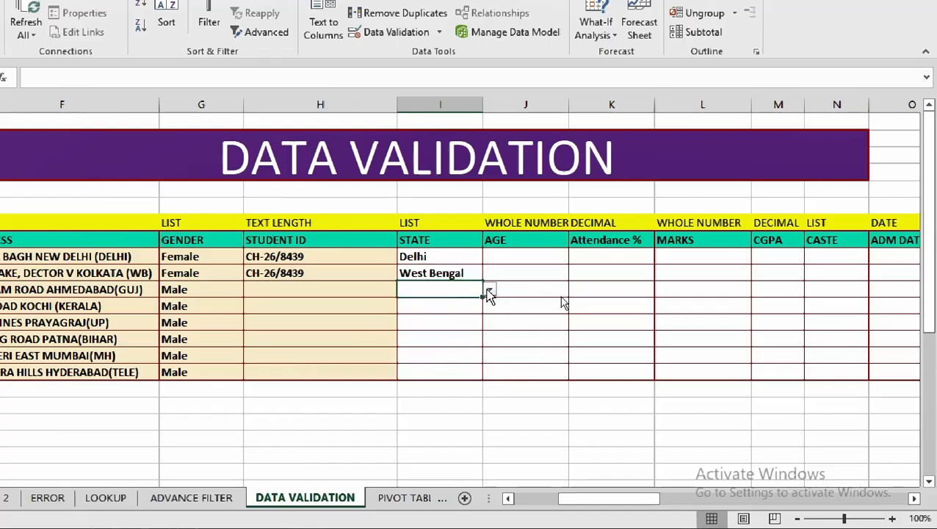
pyautogui.click(490, 293)
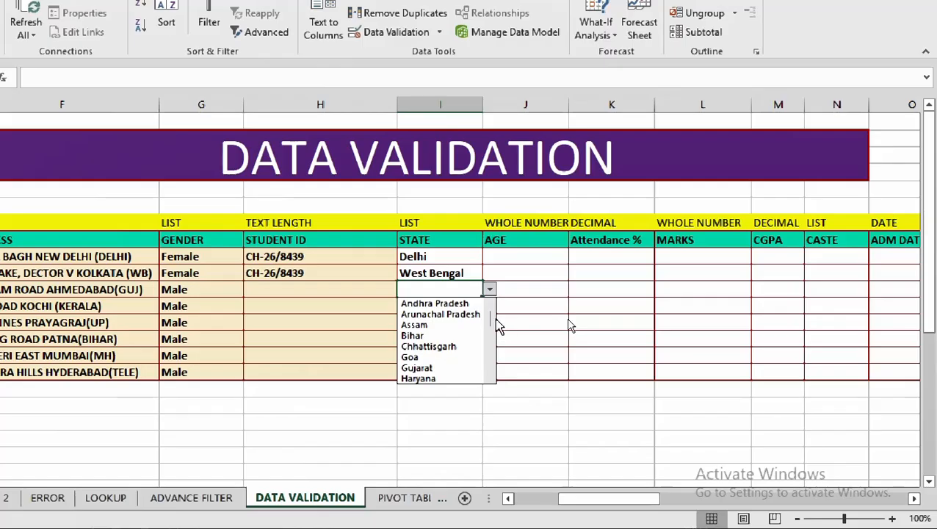
pyautogui.click(432, 369)
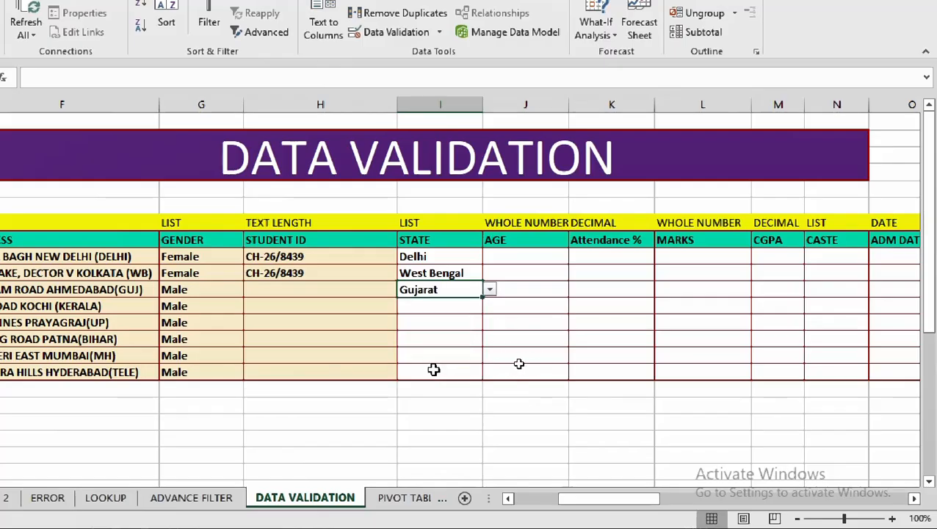
# - Choose Kerala from the drop-down list in STATE cell I12, matching the Kochi address
pyautogui.click(456, 303)
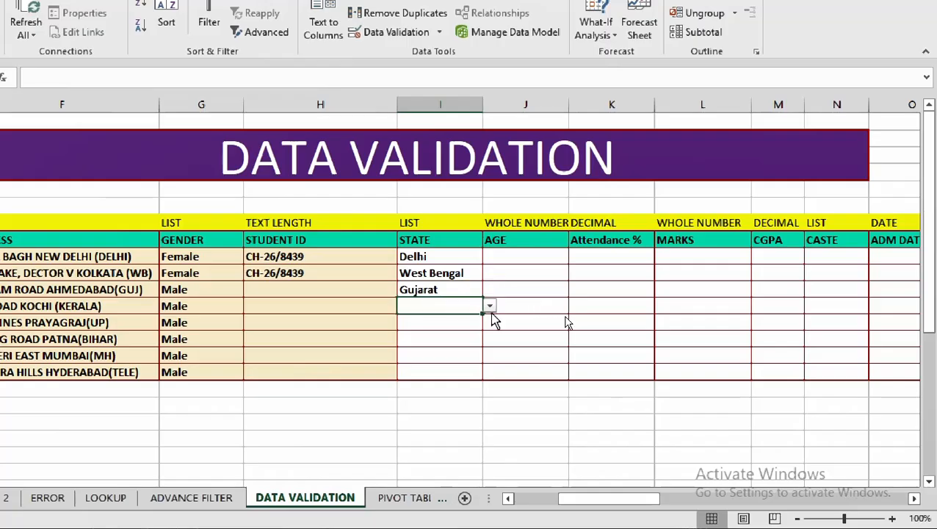
pyautogui.click(488, 305)
pyautogui.moveTo(492, 332); pyautogui.dragTo(488, 360)
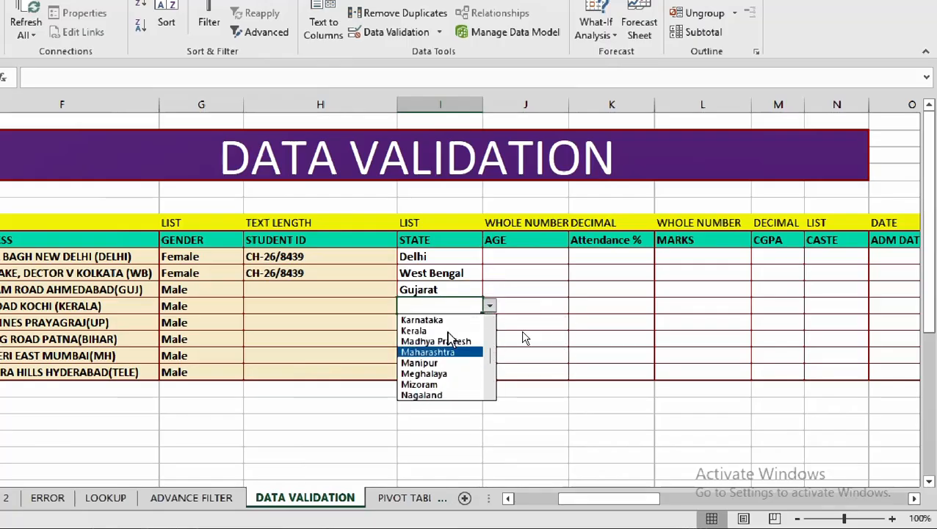
pyautogui.click(448, 330)
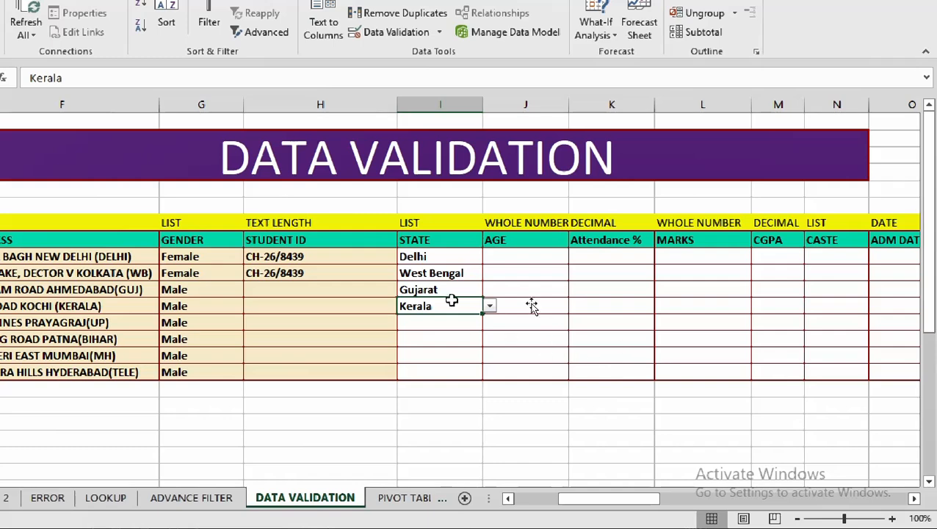
pyautogui.click(436, 340)
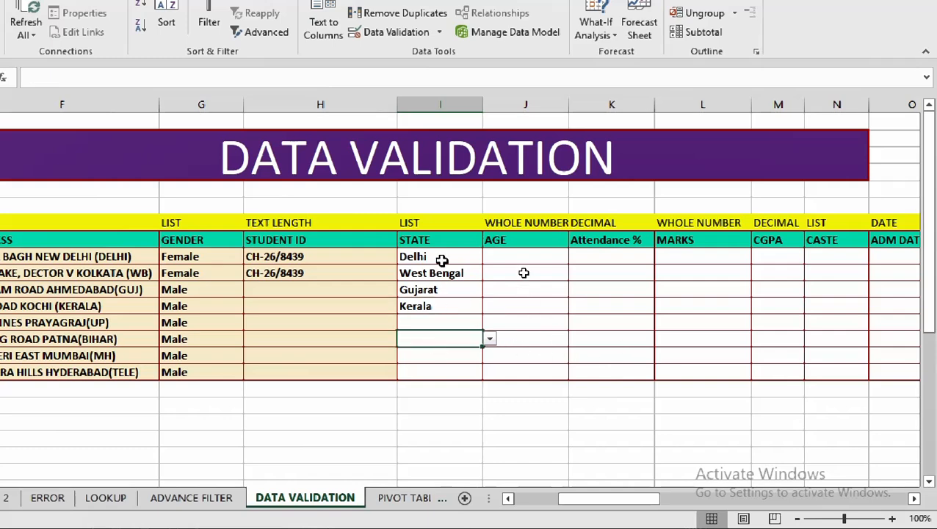
pyautogui.click(441, 260)
pyautogui.click(433, 323)
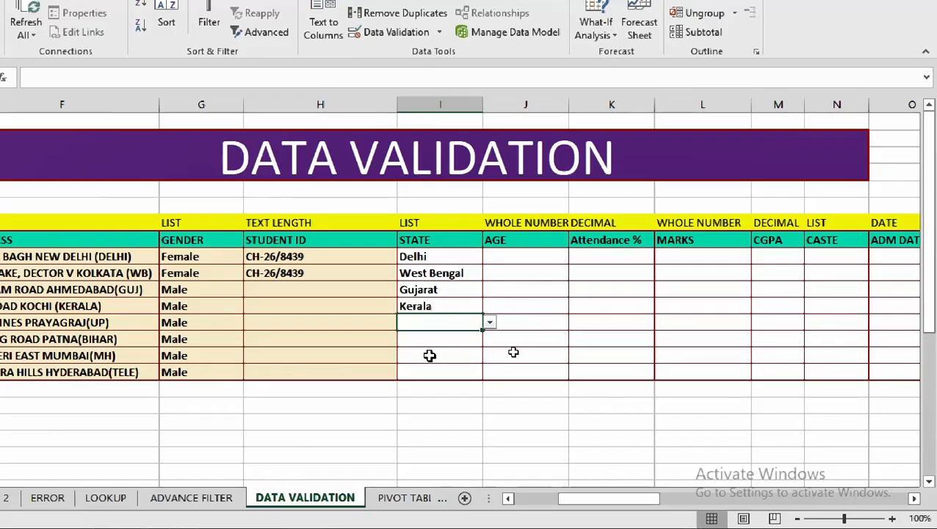
pyautogui.click(544, 325)
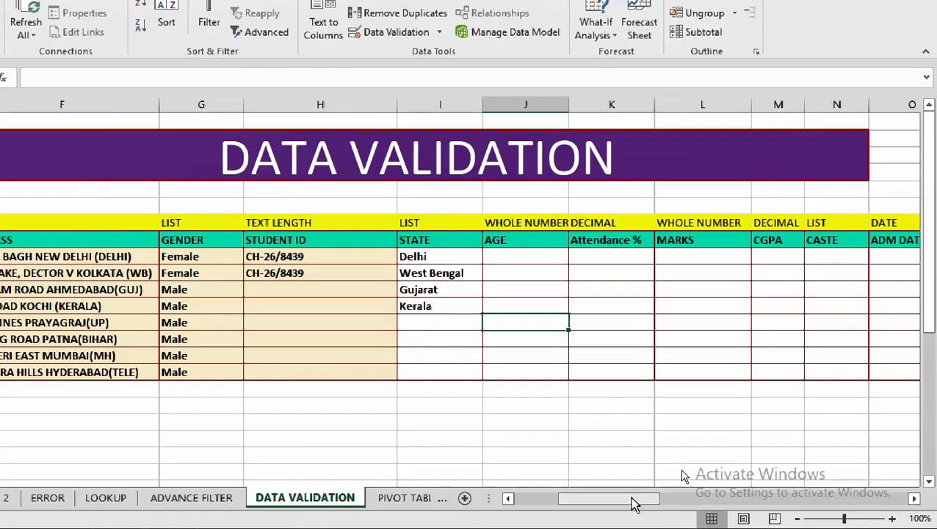
pyautogui.moveTo(635, 504); pyautogui.dragTo(627, 502)
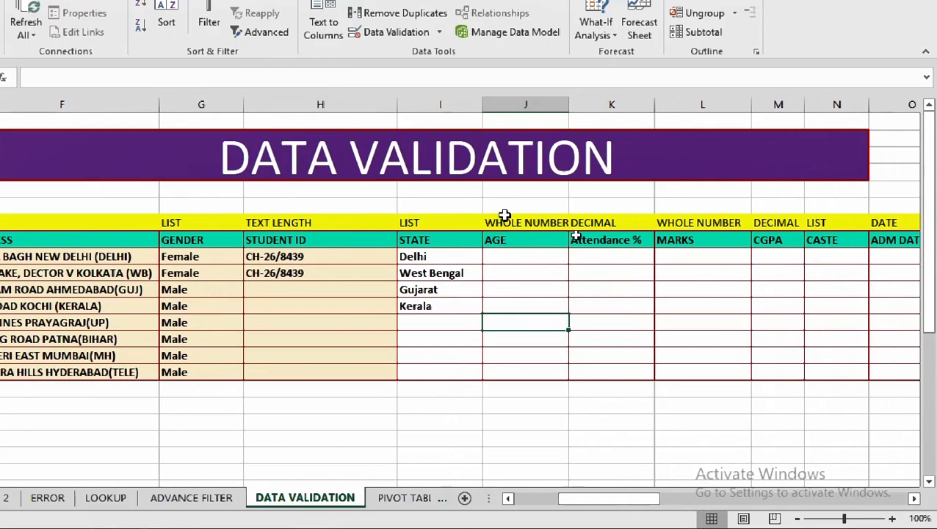
pyautogui.click(504, 215)
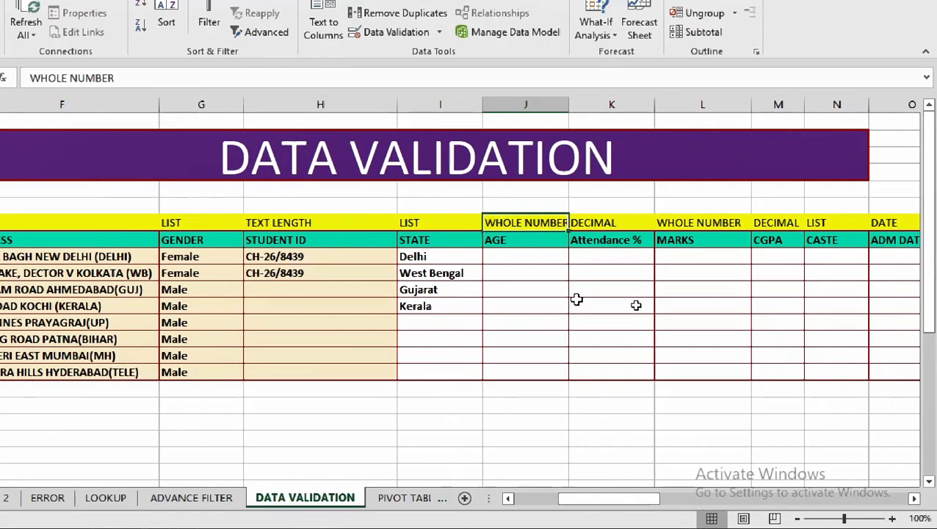
# - Validate AGE cells J9:J16 to allow only whole numbers less than or equal to a maximum of 21
pyautogui.click(509, 256)
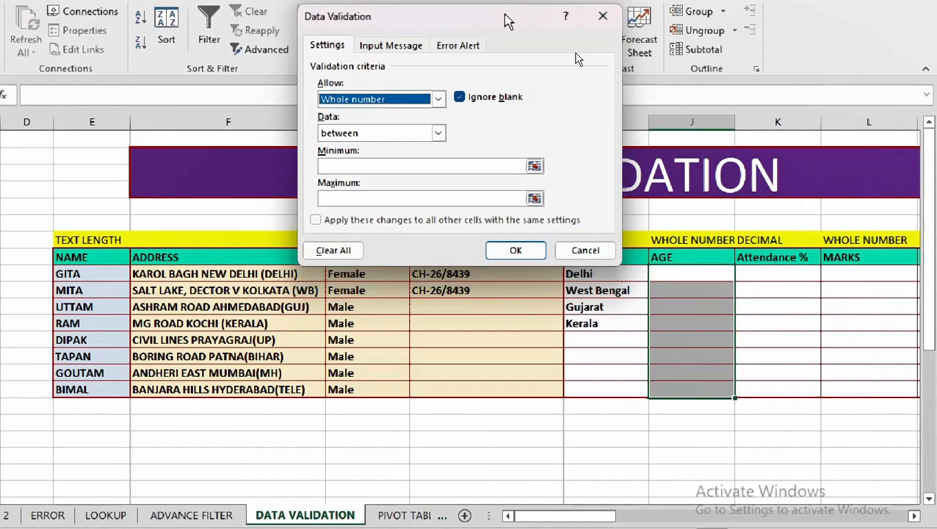
pyautogui.moveTo(506, 5); pyautogui.dragTo(423, 31)
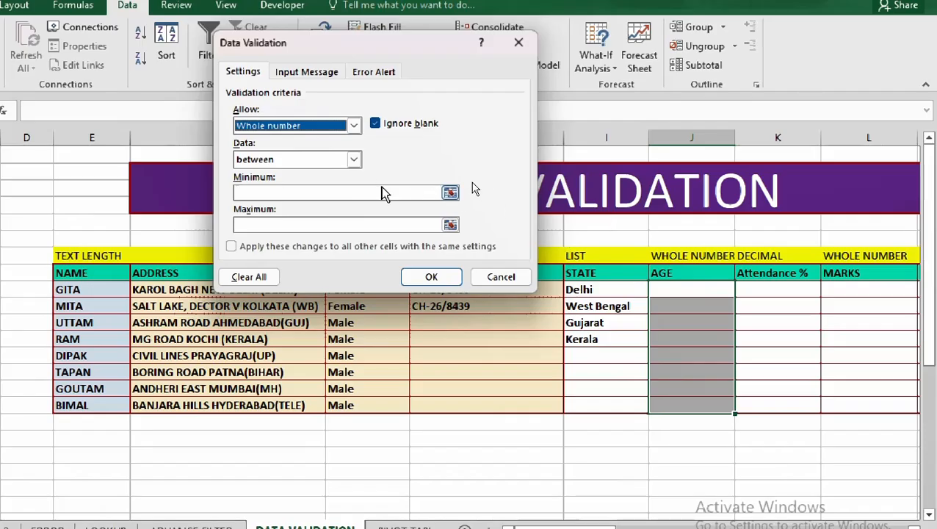
pyautogui.click(354, 159)
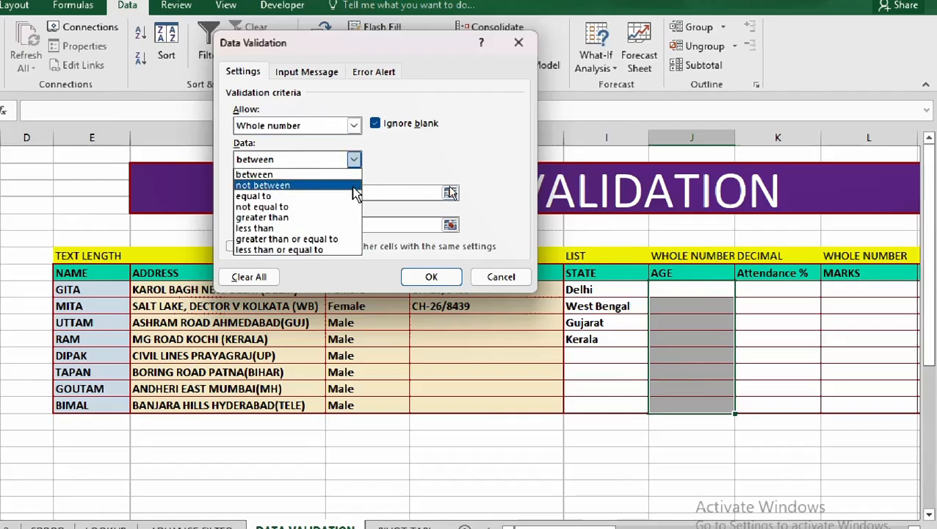
pyautogui.click(310, 249)
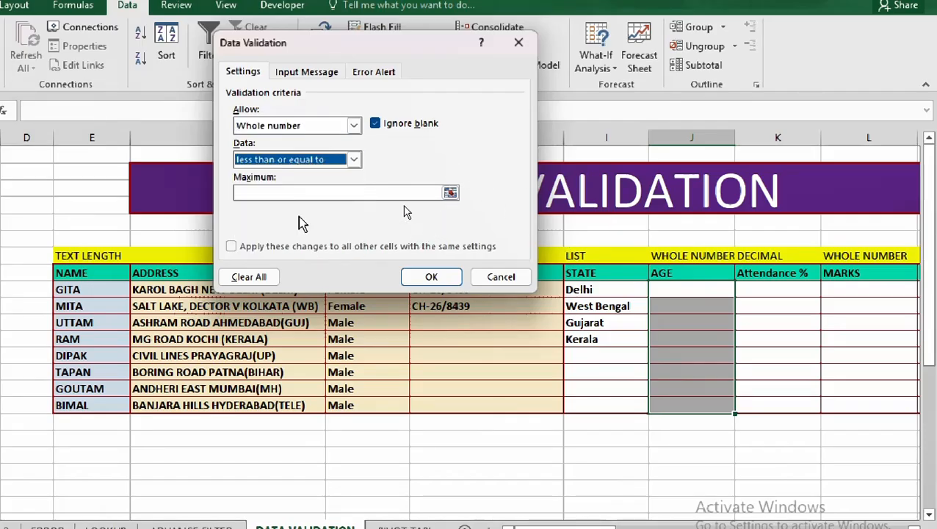
pyautogui.click(294, 192)
pyautogui.write('25')
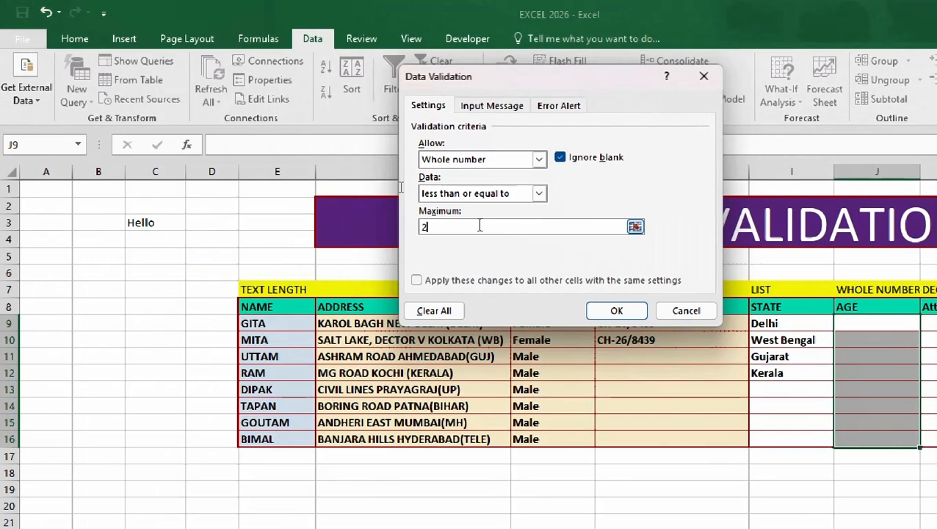
pyautogui.click(431, 276)
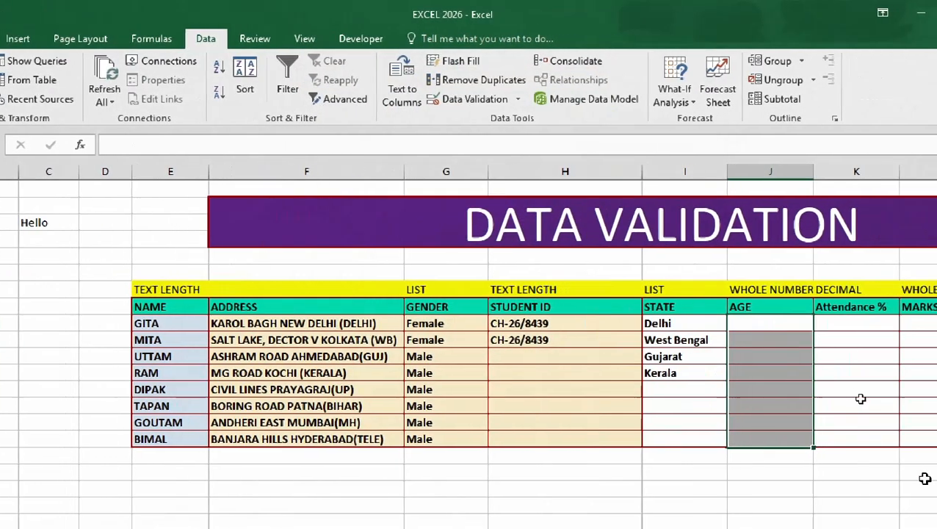
# - Enter the ages 20, 21, 19, 18 and 21 in AGE cells J9:J13
pyautogui.click(855, 323)
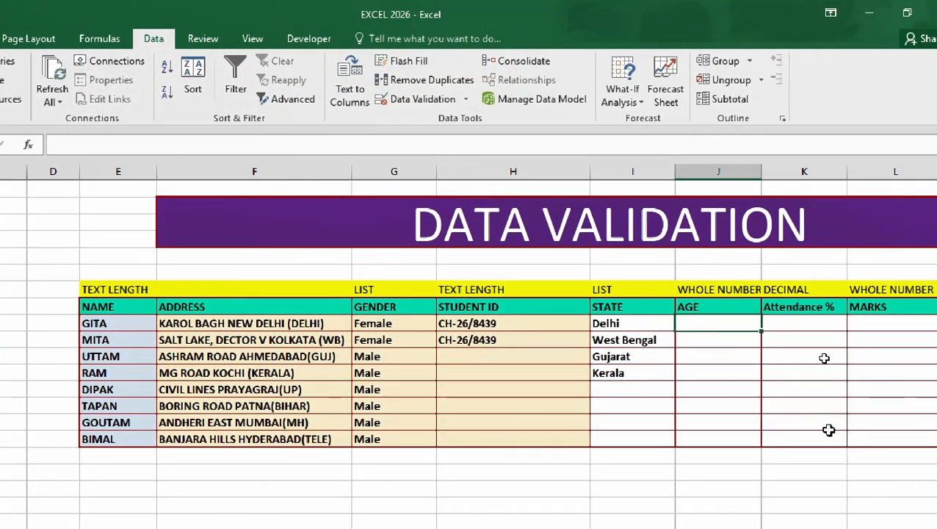
pyautogui.write('20')
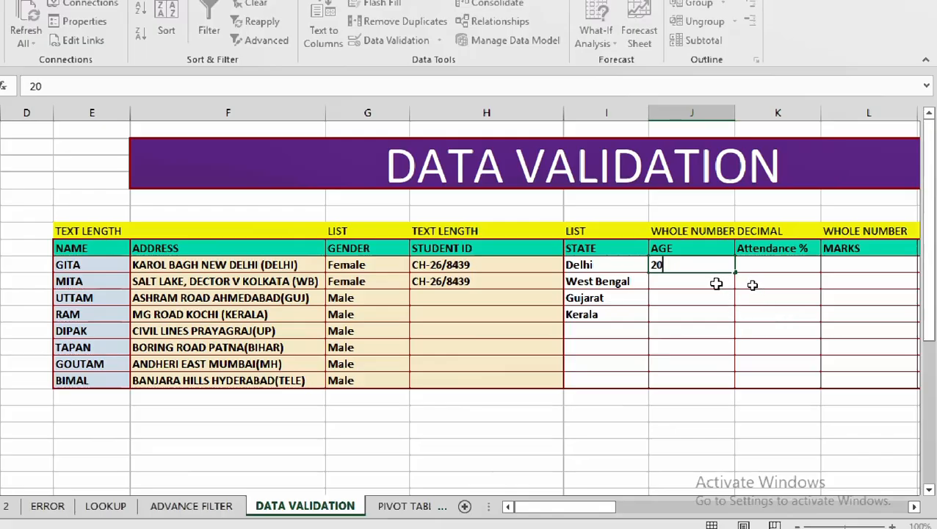
pyautogui.click(716, 284)
pyautogui.write('21')
pyautogui.click(691, 328)
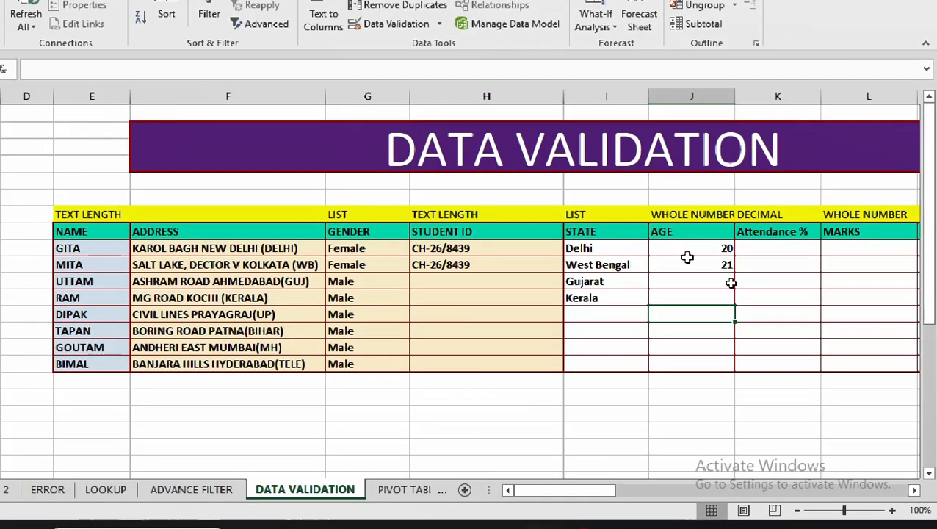
pyautogui.click(685, 279)
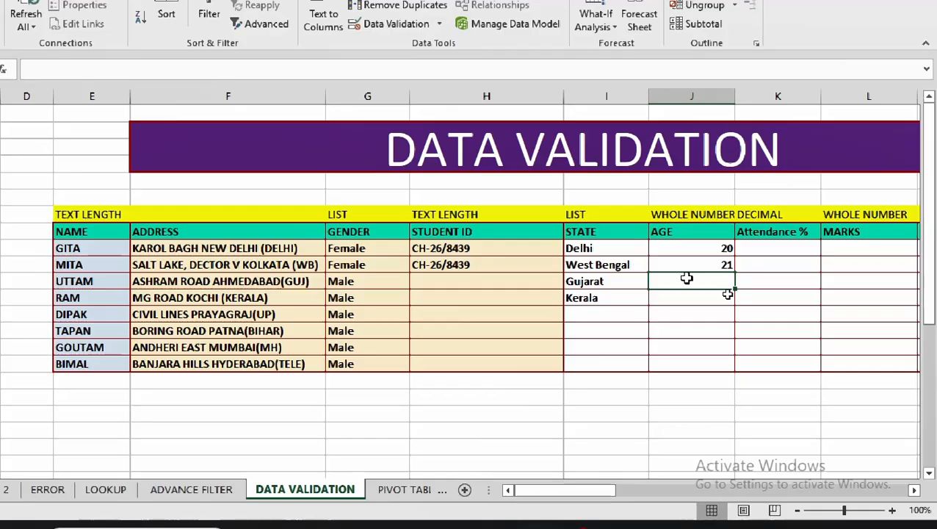
pyautogui.write('19')
pyautogui.press('Return')
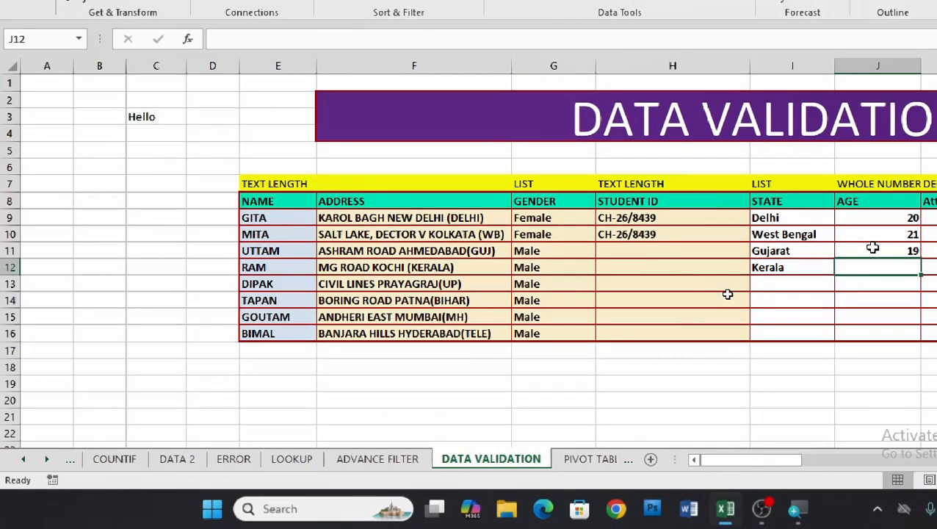
pyautogui.write('18')
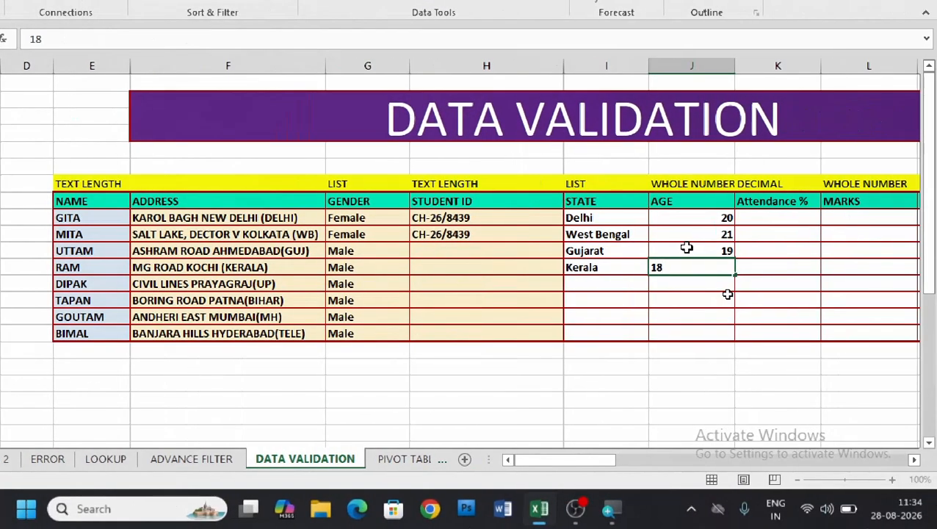
pyautogui.press('Return')
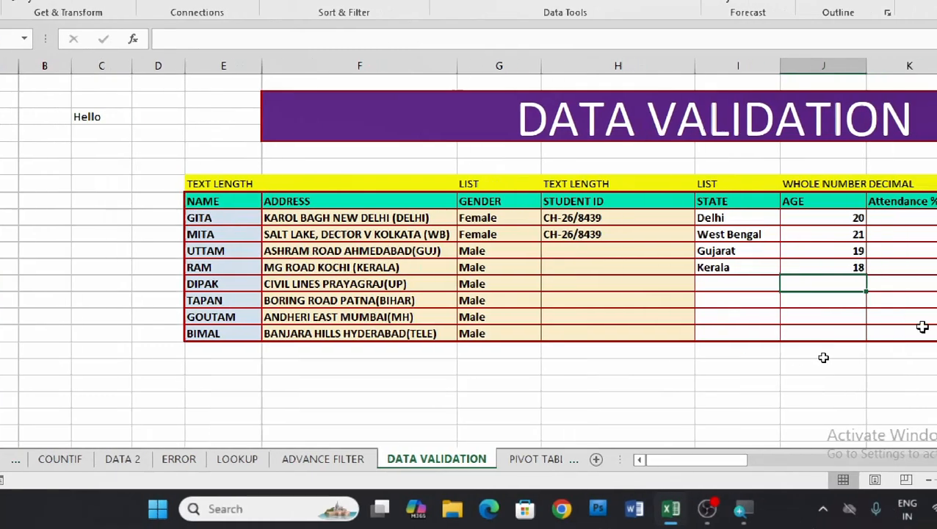
pyautogui.write('21')
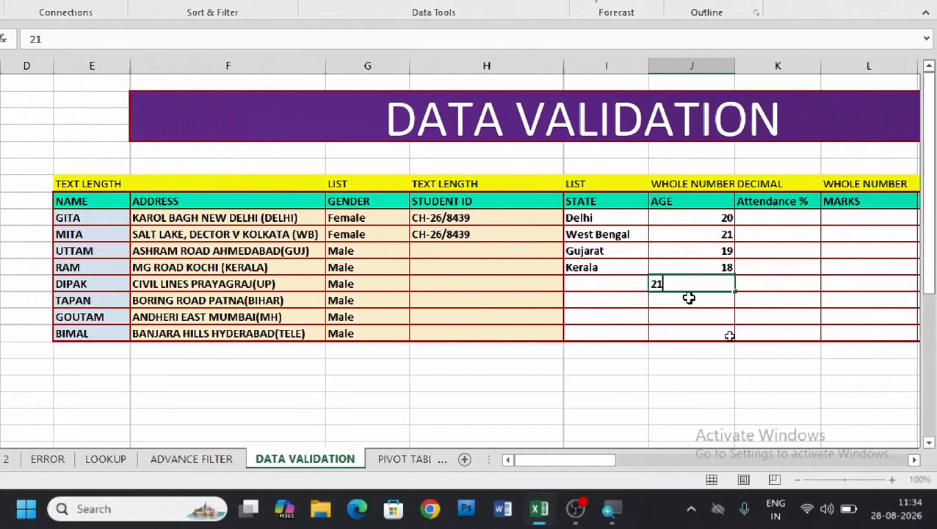
pyautogui.press('Return')
# - Try to enter 22 in AGE cell J14 to test the validation rule, and cancel the entry
pyautogui.write('22')
pyautogui.press('Return')
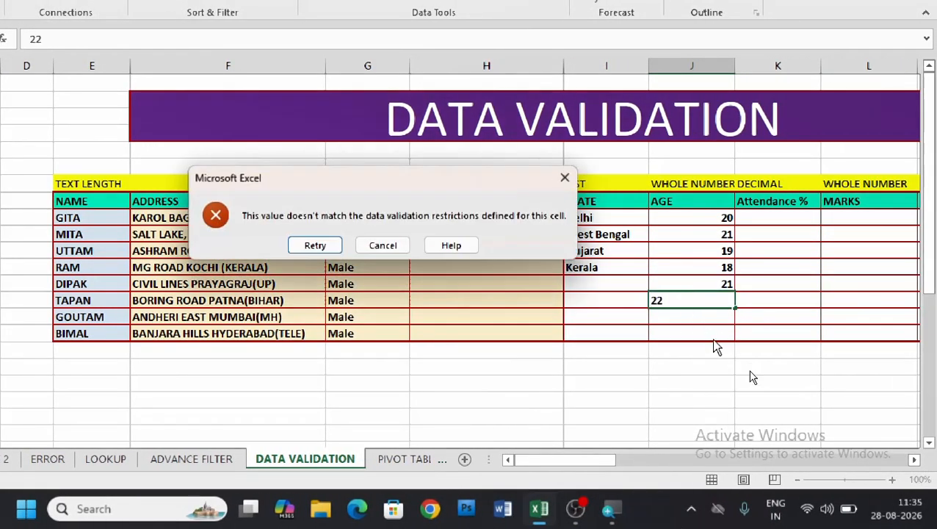
pyautogui.click(380, 249)
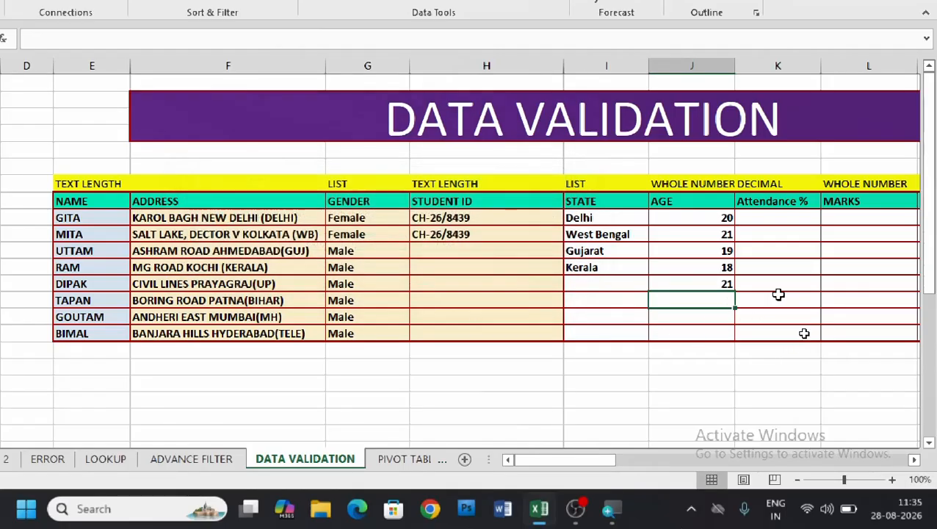
# - Enter the ages 20, 20 and 19 in AGE cells J14:J16 to complete the column
pyautogui.write('20')
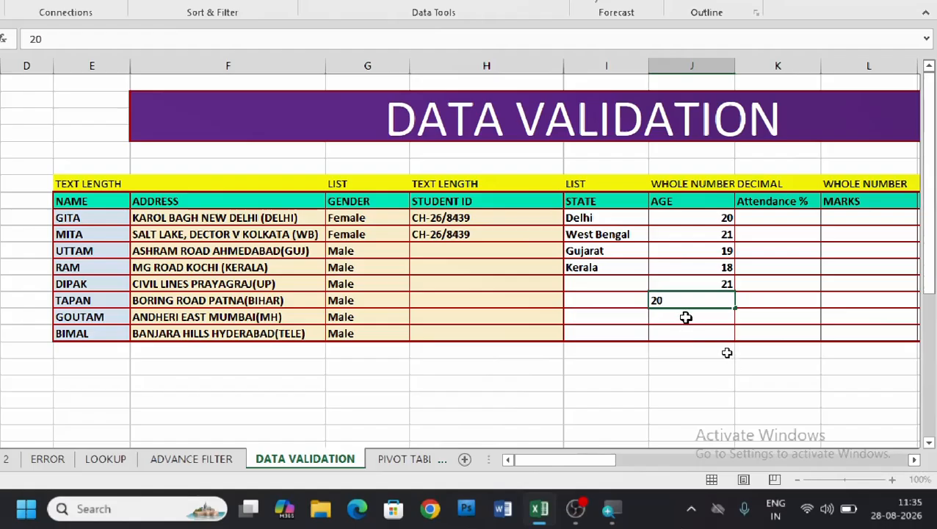
pyautogui.click(685, 317)
pyautogui.write('2')
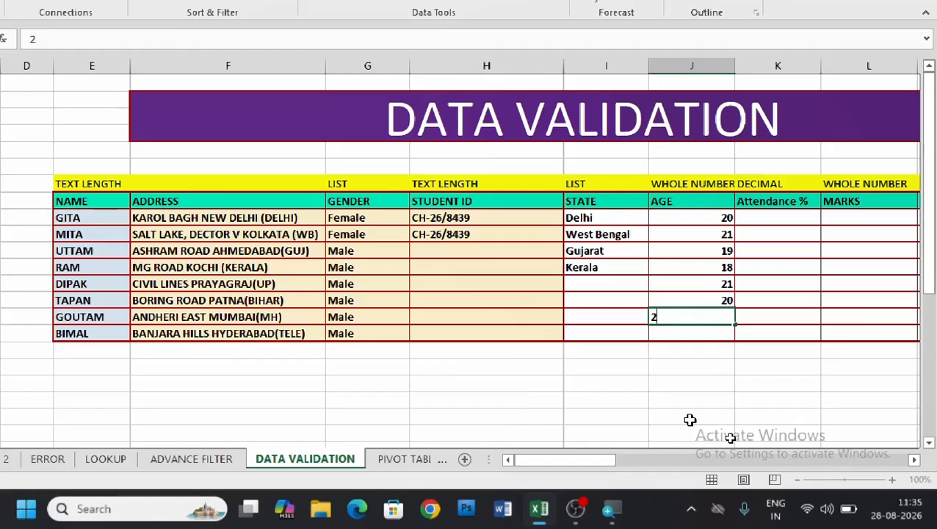
pyautogui.write('0')
pyautogui.press('Return')
pyautogui.write('19')
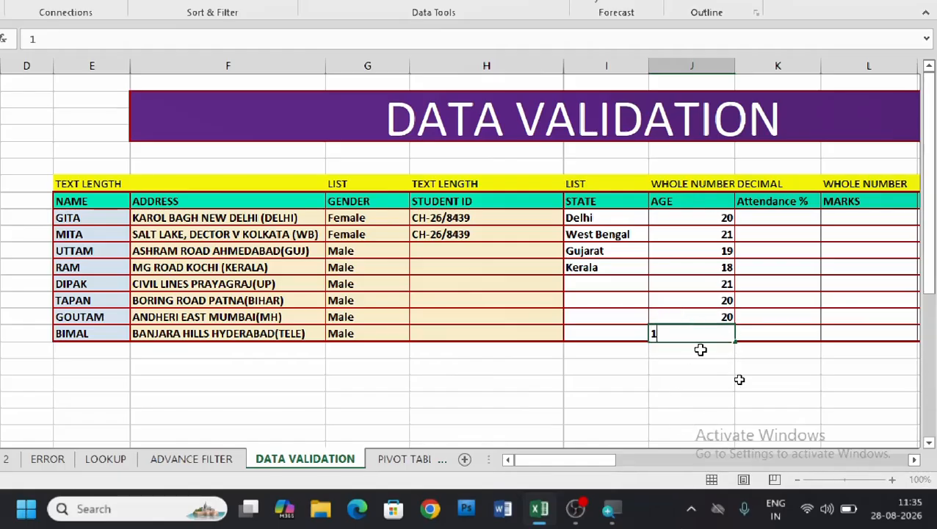
pyautogui.click(856, 417)
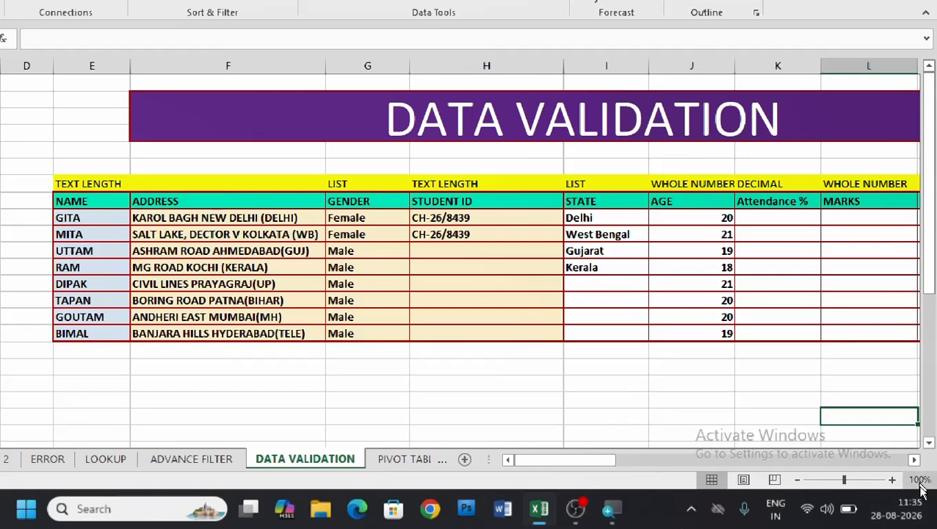
# - Validate Attendance % cells K9:K16 to allow only decimal values between a minimum of 90 and a maximum of 100
pyautogui.click(914, 459)
pyautogui.click(914, 459)
pyautogui.click(914, 458)
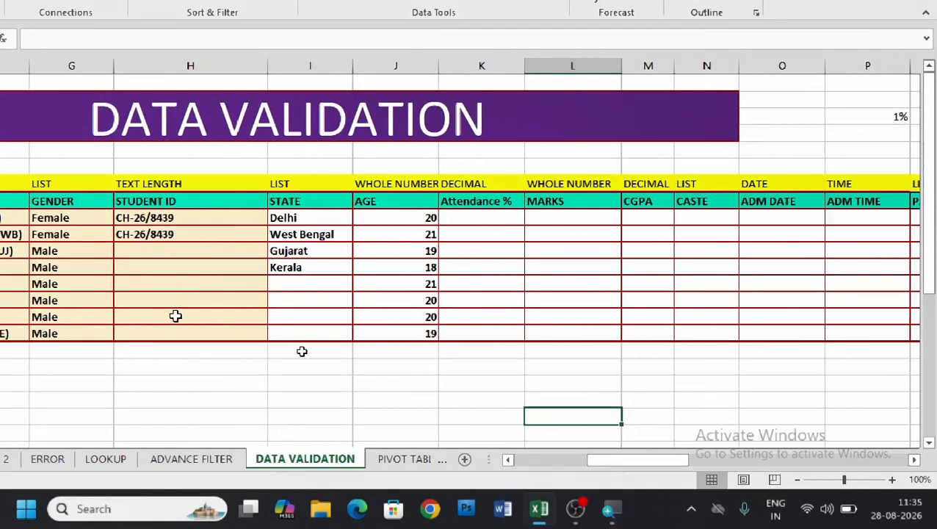
pyautogui.click(496, 216)
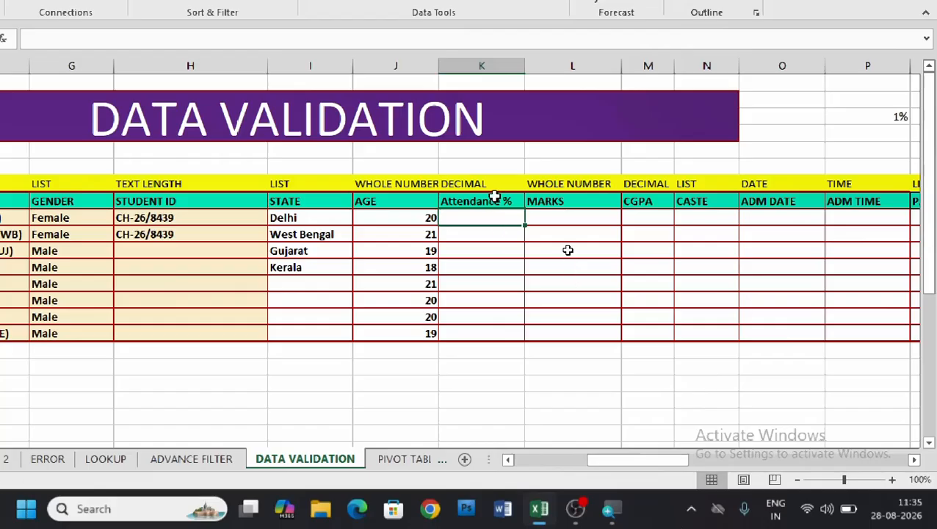
pyautogui.click(489, 182)
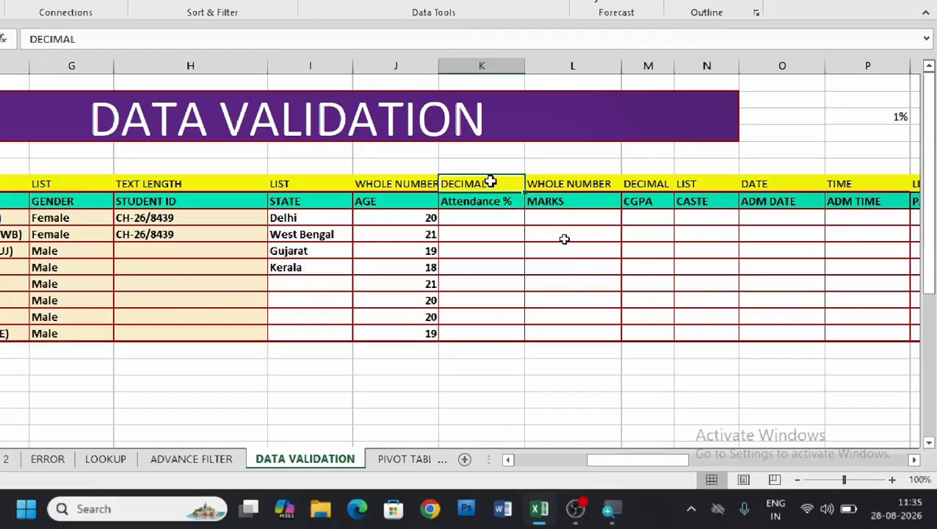
pyautogui.click(491, 218)
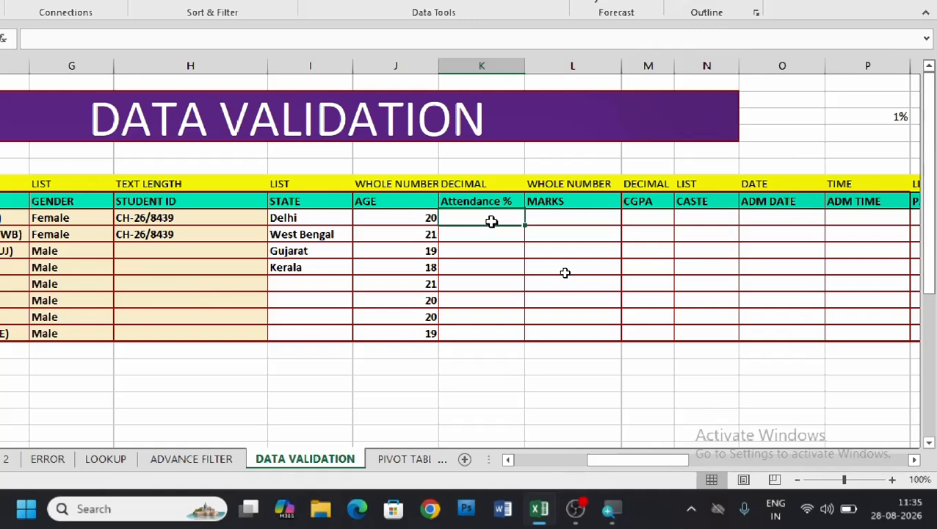
pyautogui.moveTo(491, 221); pyautogui.dragTo(486, 331)
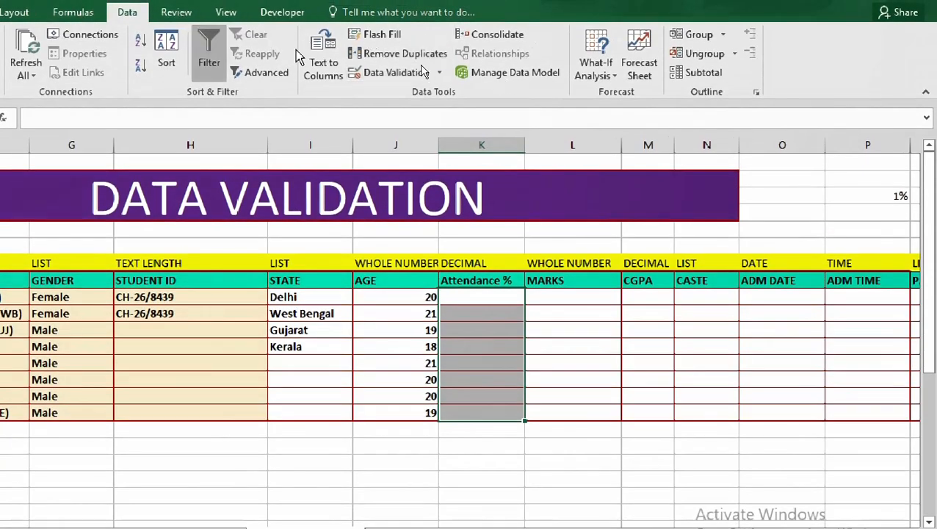
pyautogui.click(440, 78)
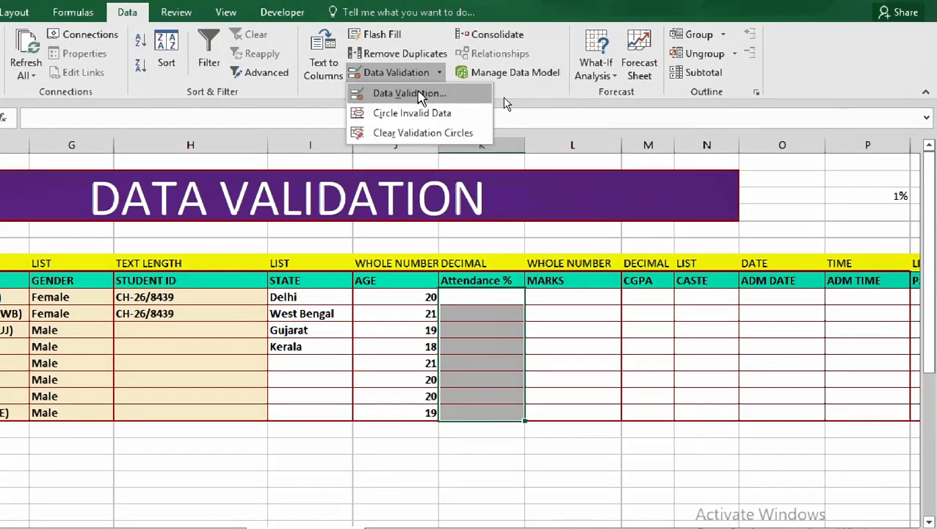
pyautogui.click(418, 91)
pyautogui.moveTo(411, 55); pyautogui.dragTo(475, 44)
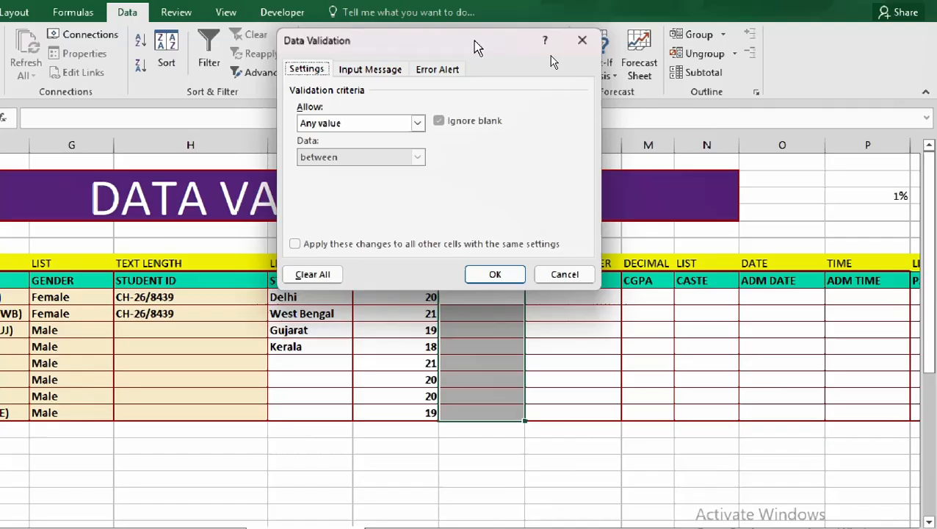
pyautogui.click(417, 122)
pyautogui.click(316, 159)
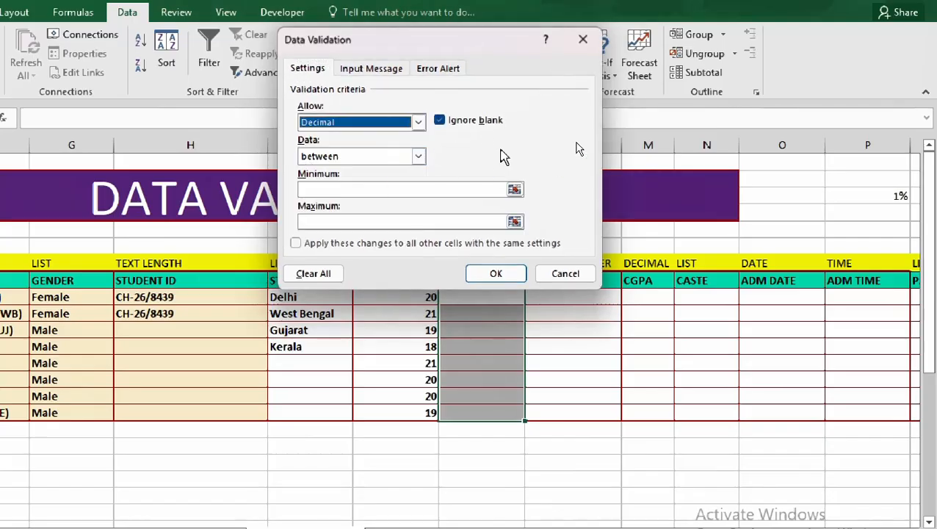
pyautogui.moveTo(496, 47); pyautogui.dragTo(537, 42)
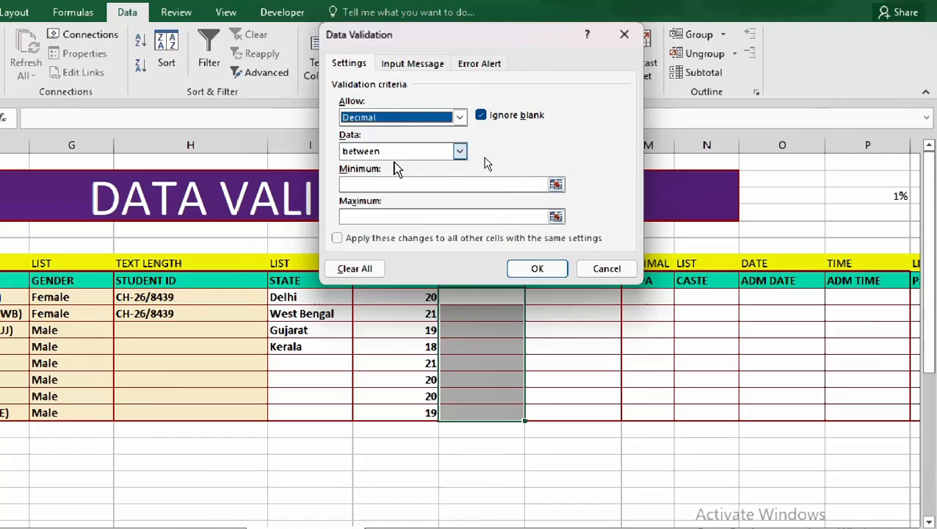
pyautogui.click(382, 185)
pyautogui.write('9')
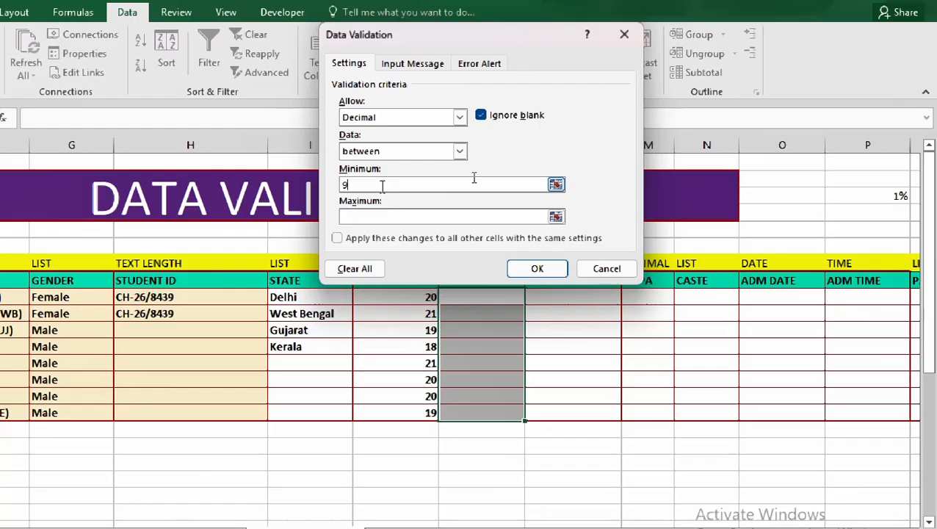
pyautogui.write('0')
pyautogui.click(481, 244)
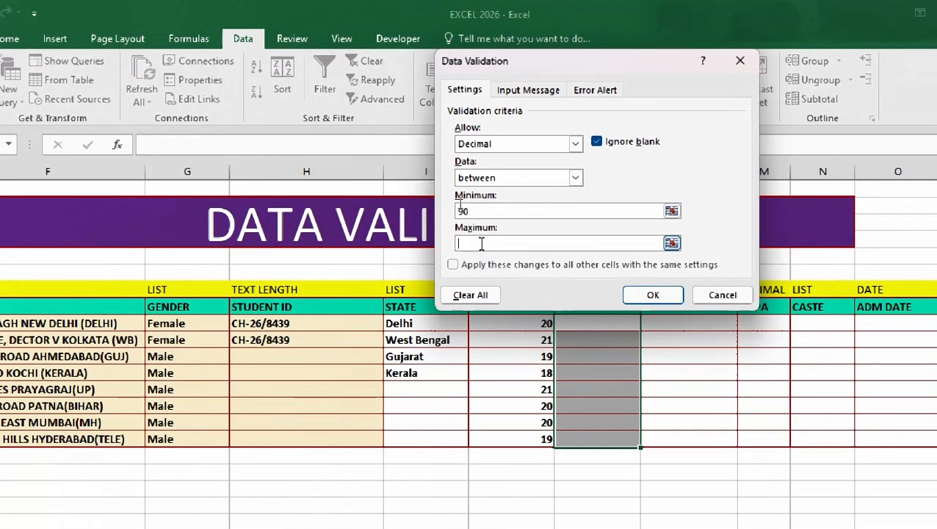
pyautogui.write('100')
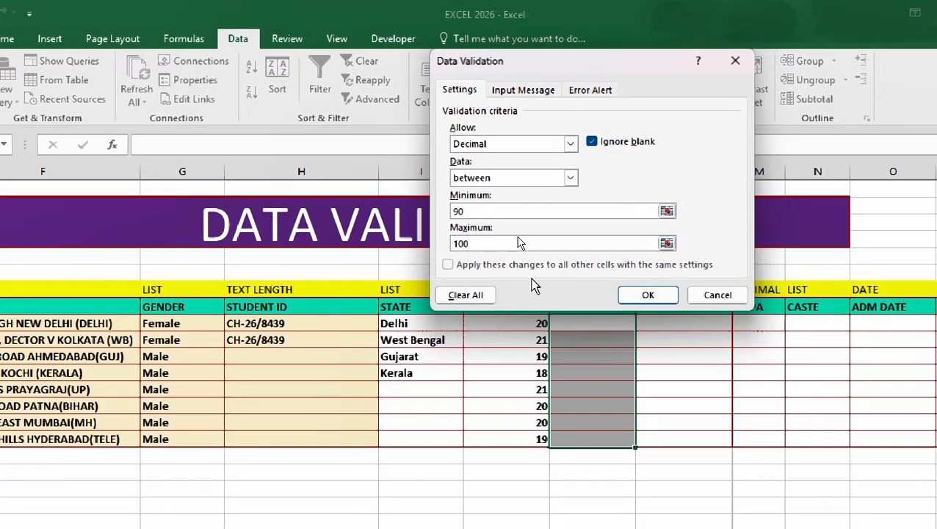
pyautogui.click(655, 295)
# - Enter the attendance value 90.6 in cell K9
pyautogui.click(601, 327)
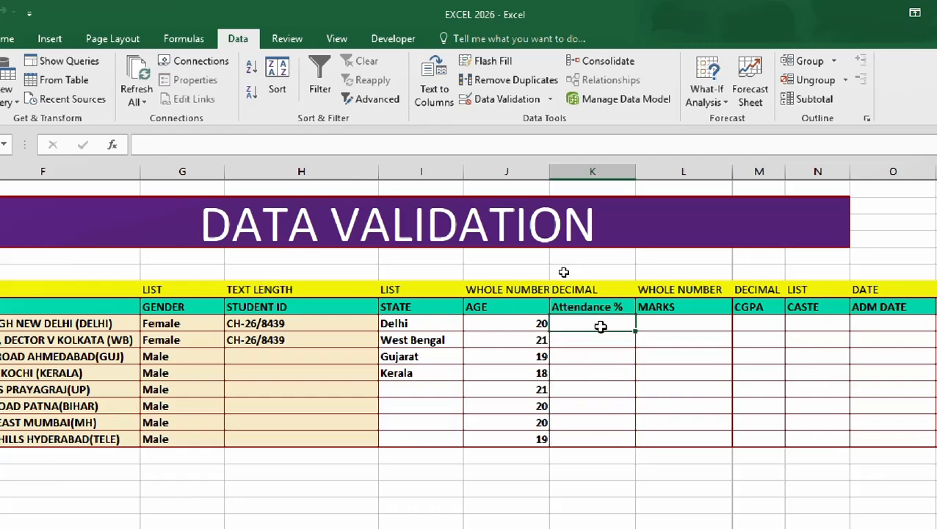
pyautogui.write('90.6')
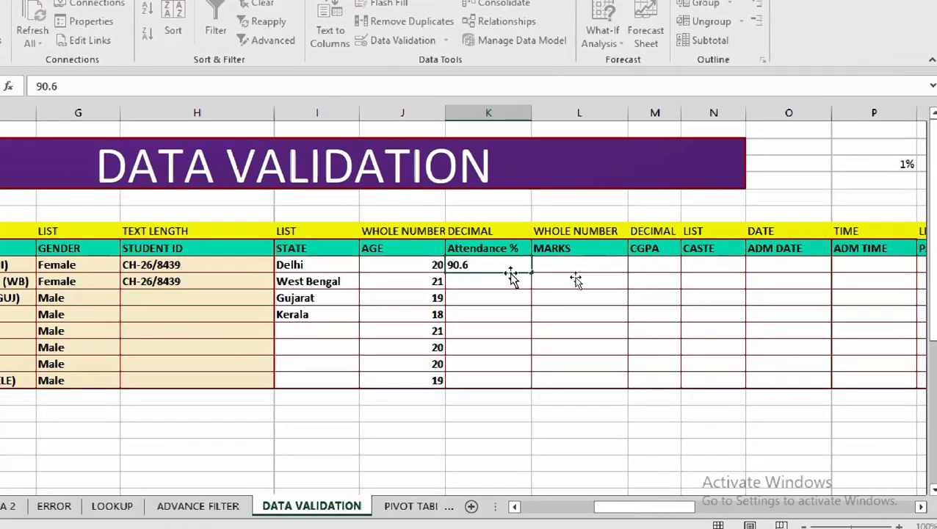
pyautogui.press('Return')
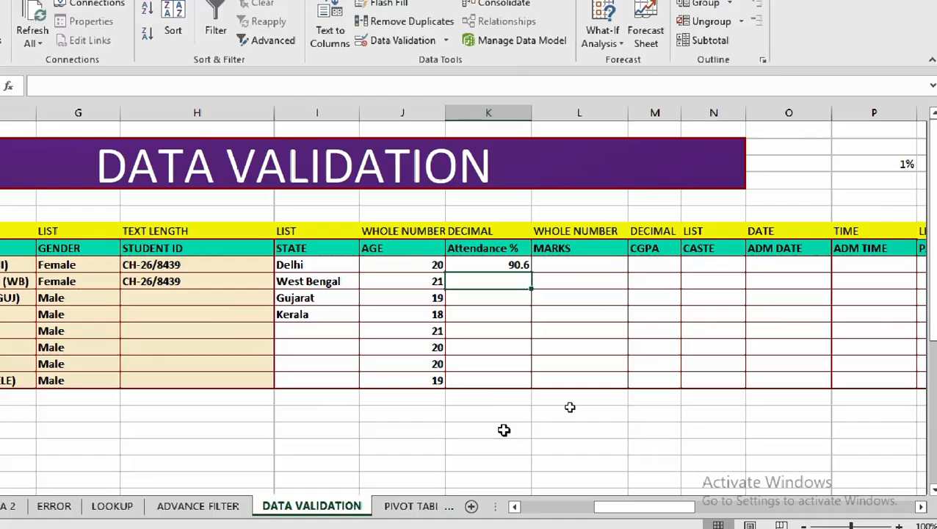
# - Try to enter 80.6 in Attendance % cell K10 to test the minimum limit, and cancel the entry
pyautogui.write('80.6')
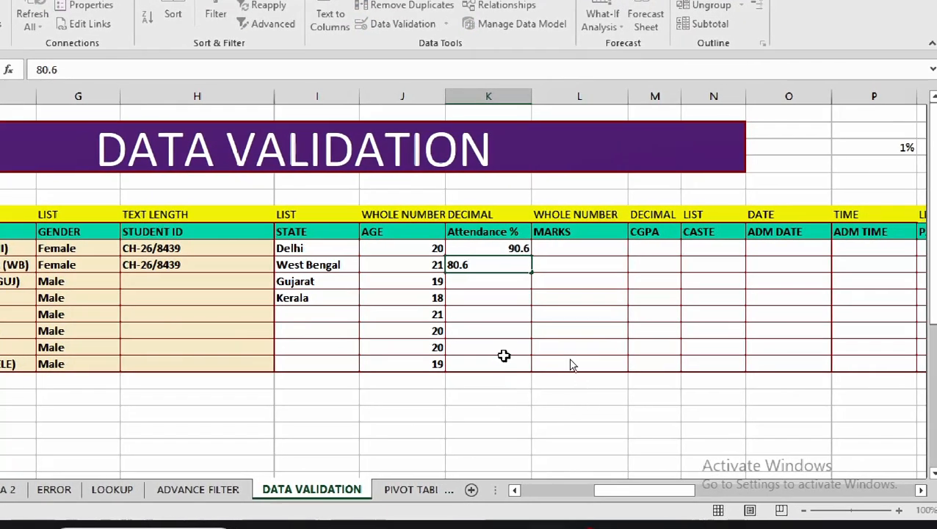
pyautogui.press('Return')
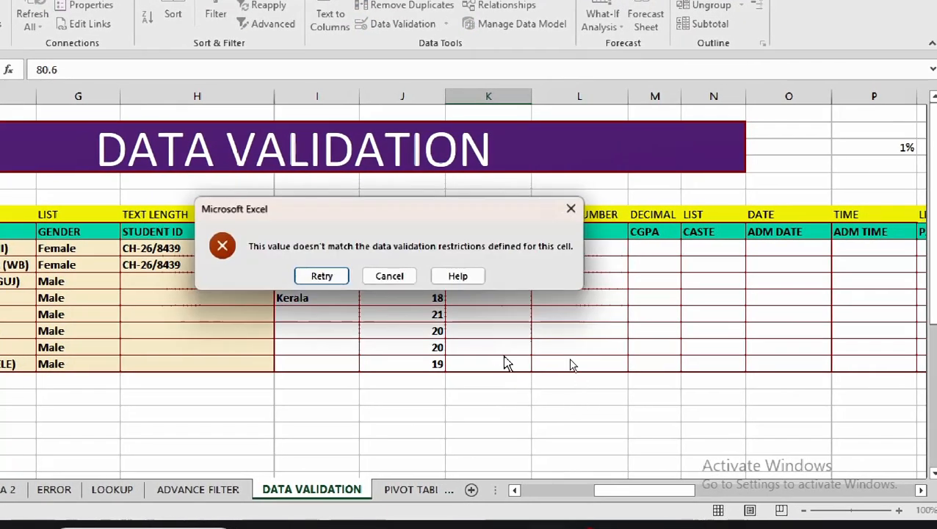
pyautogui.click(389, 275)
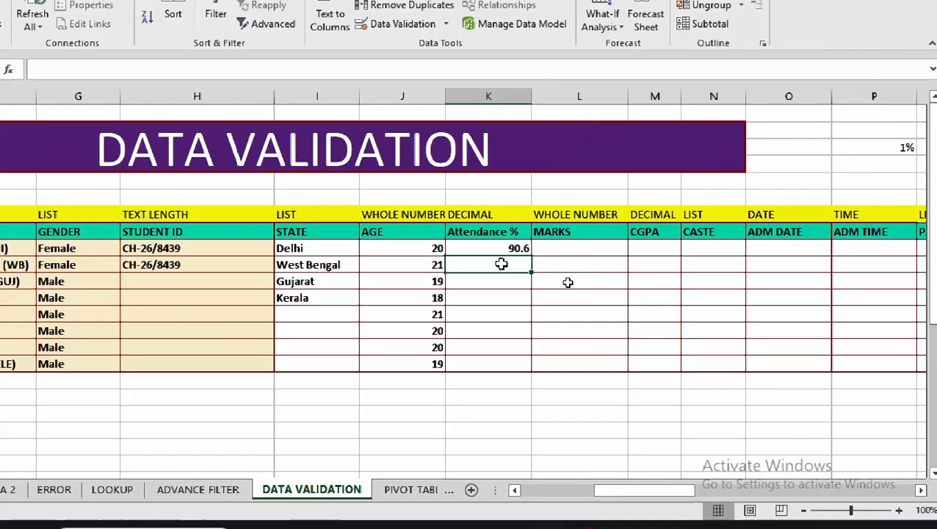
# - Enter the attendance values 92.45, 94.99, 90.5, 95.9 and 96.9 in cells K10:K14
pyautogui.write('92')
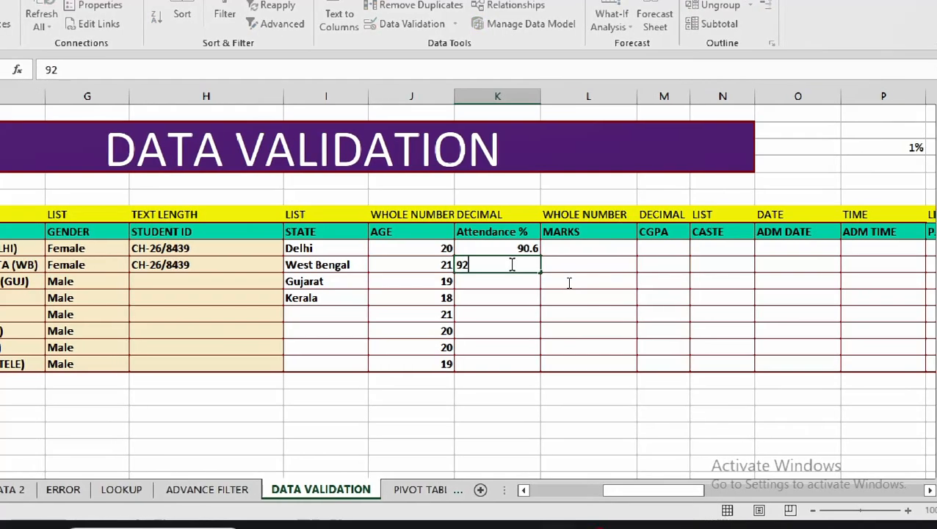
pyautogui.write('.45')
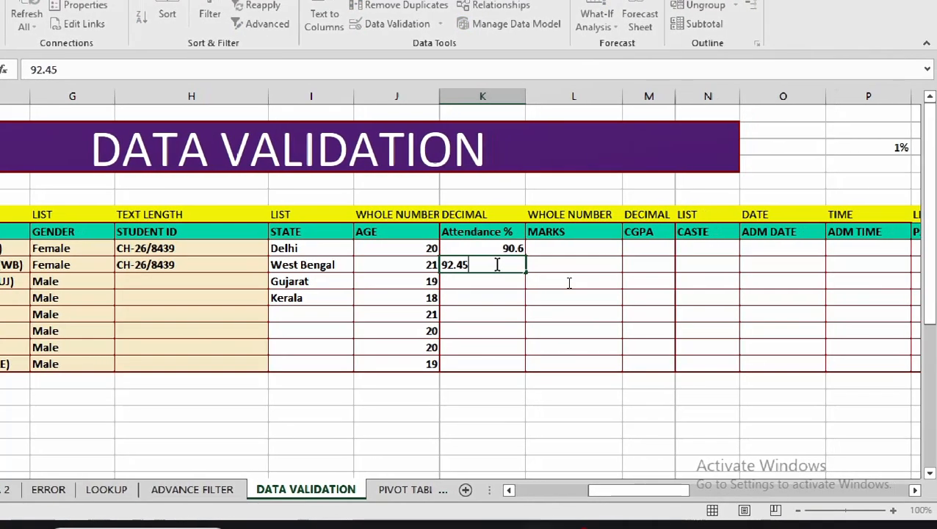
pyautogui.press('Return')
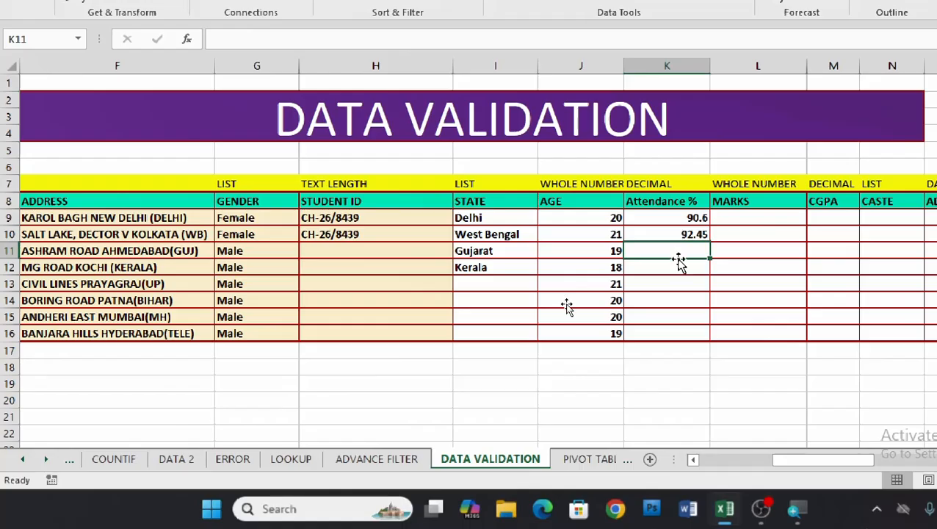
pyautogui.write('94.')
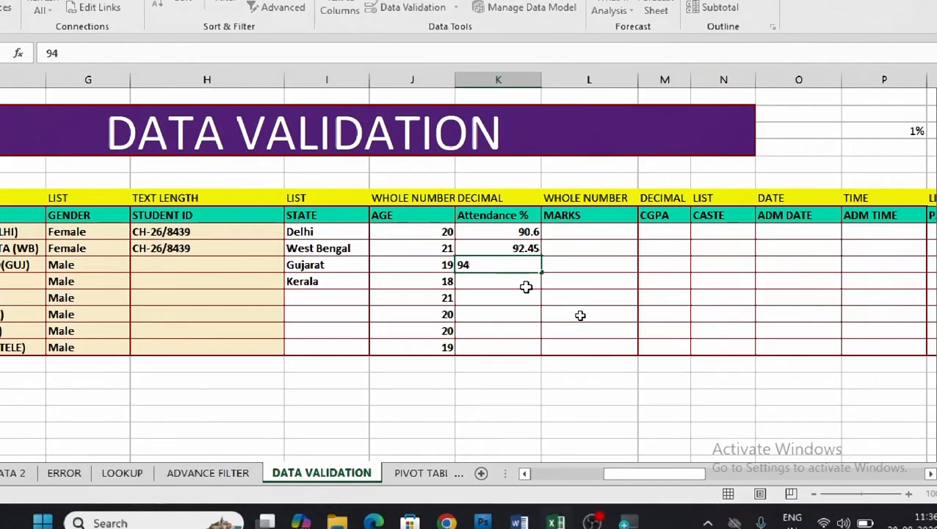
pyautogui.write('99')
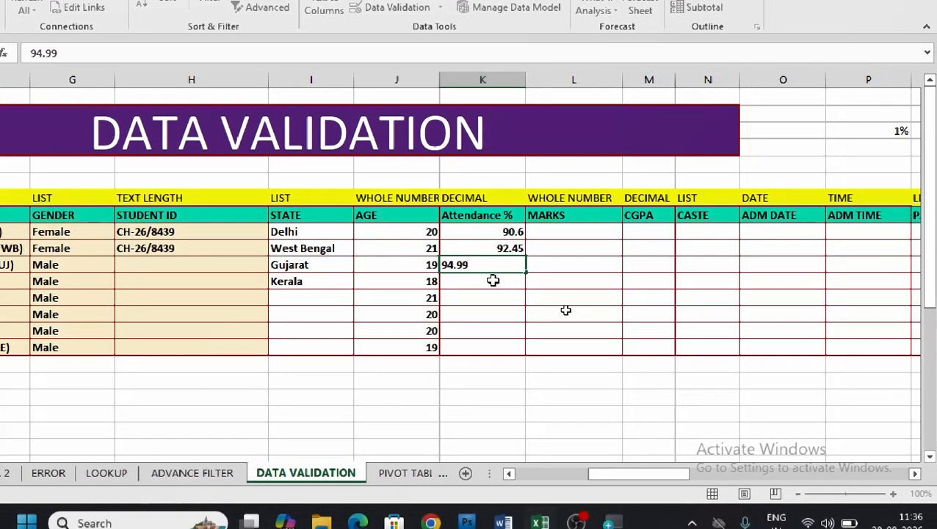
pyautogui.click(508, 281)
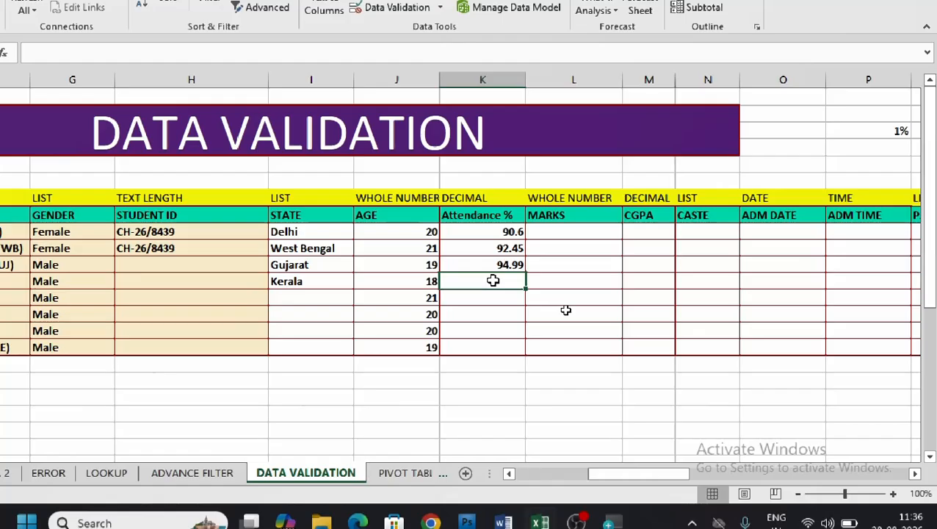
pyautogui.write('90')
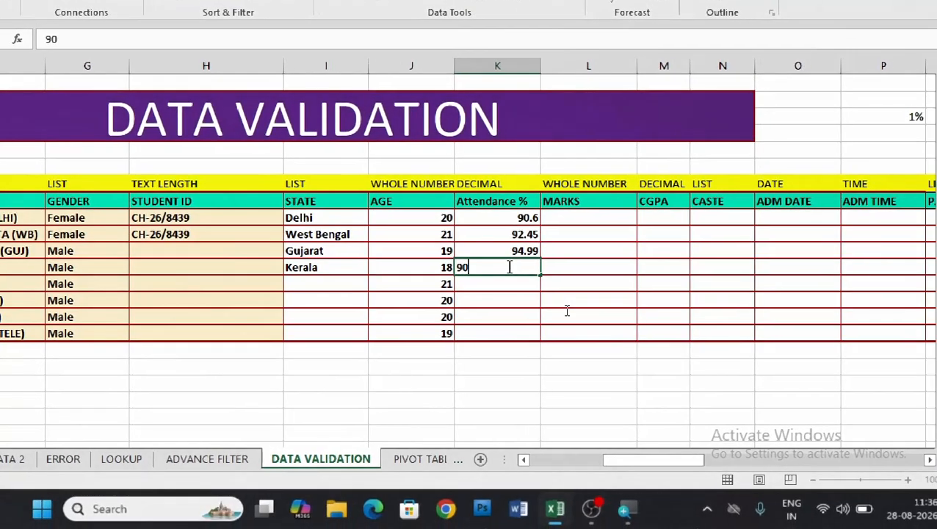
pyautogui.write('.5')
pyautogui.click(491, 286)
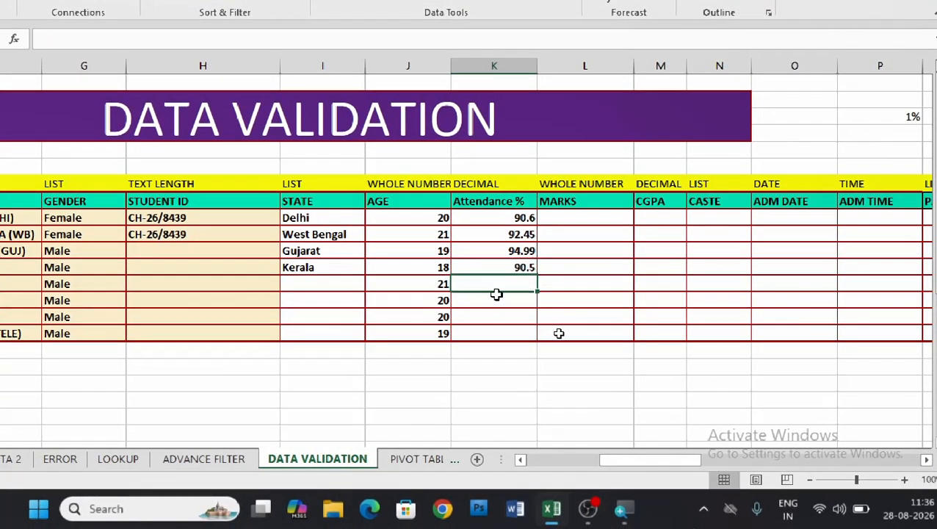
pyautogui.write('95.9')
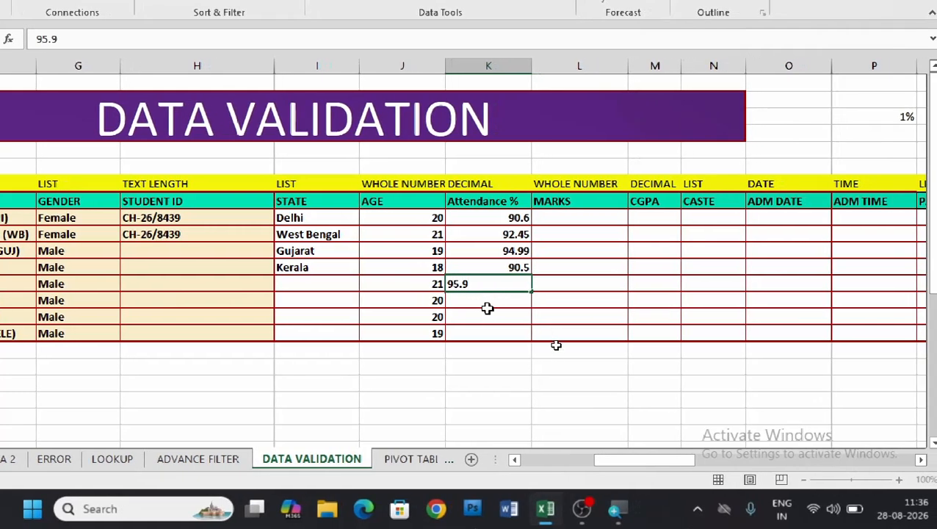
pyautogui.press('Return')
pyautogui.write('96.')
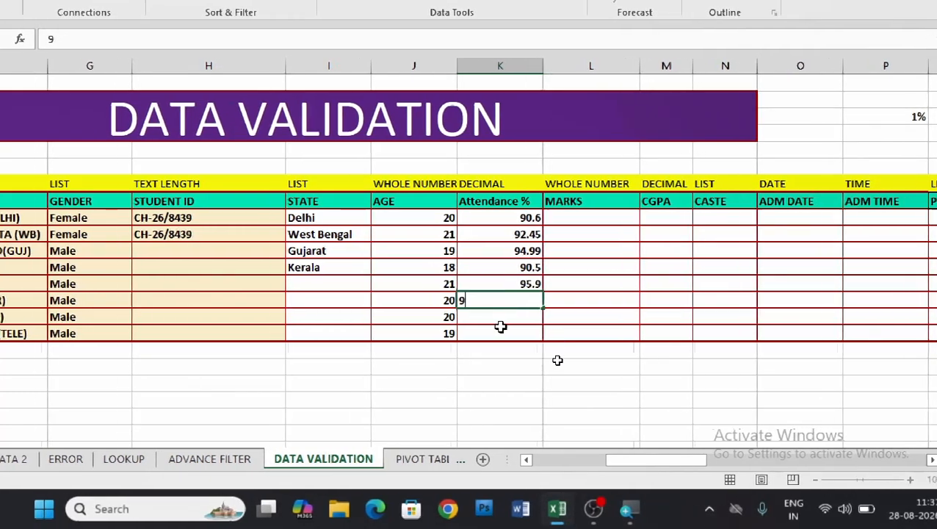
pyautogui.write('9')
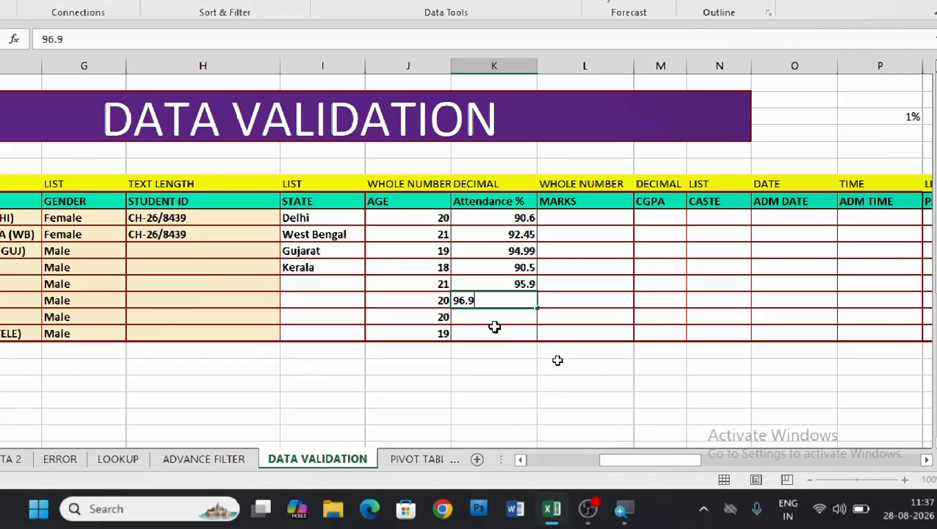
pyautogui.press('Return')
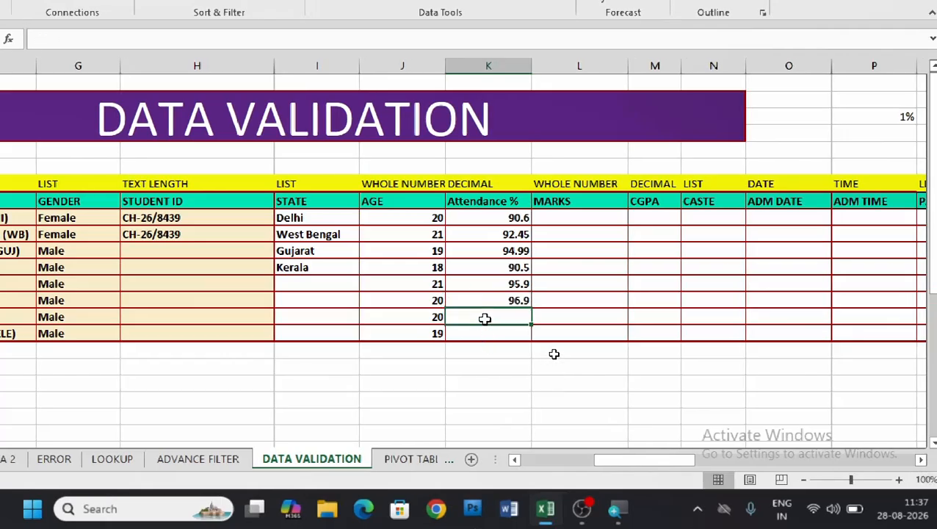
# - Try to enter 102 in Attendance % cell K15 to test the maximum limit, and cancel the entry
pyautogui.write('1002')
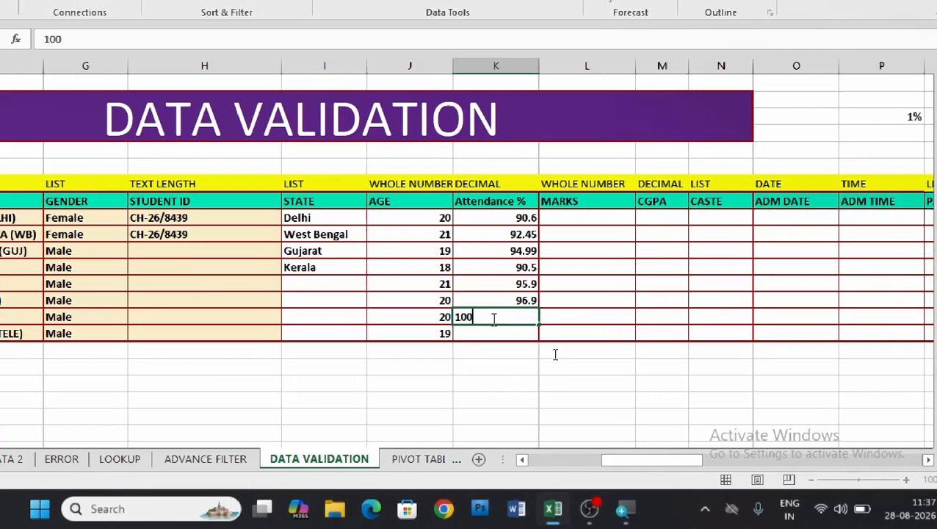
pyautogui.press('BackSpace')
pyautogui.press('BackSpace')
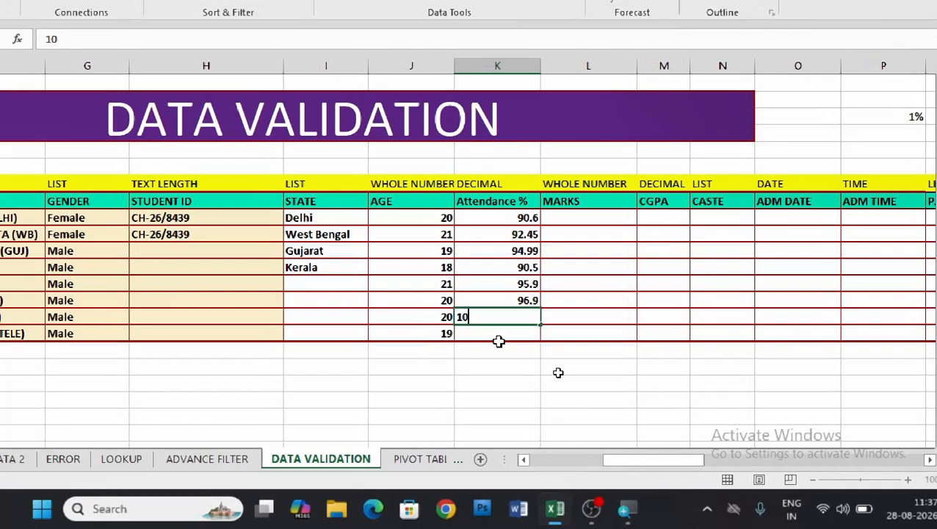
pyautogui.write('2')
pyautogui.press('Return')
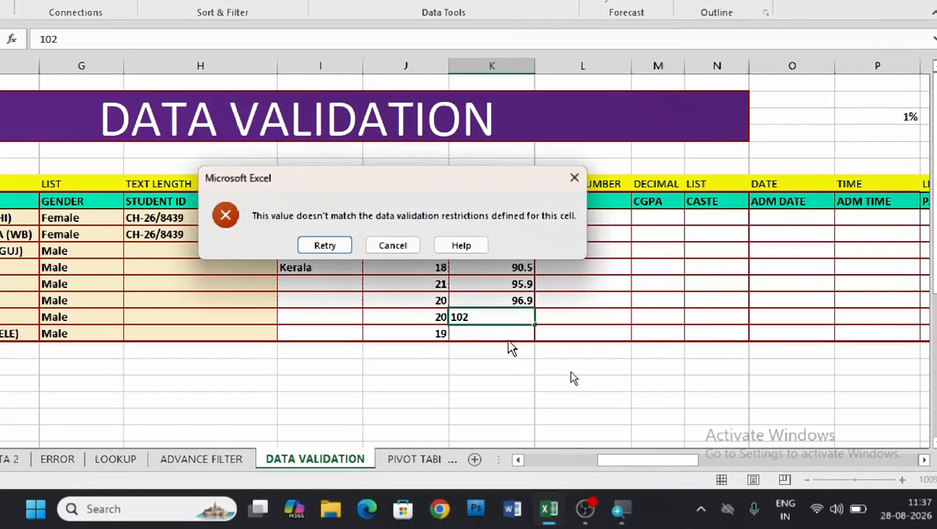
pyautogui.click(395, 245)
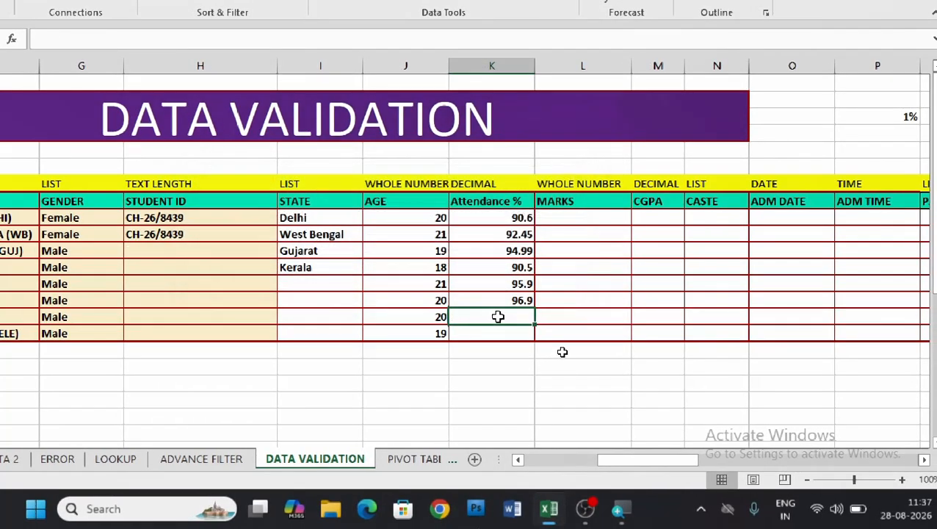
# - Enter the attendance values 90.6 and 95.7 in Attendance % cells K15:K16
pyautogui.write('90')
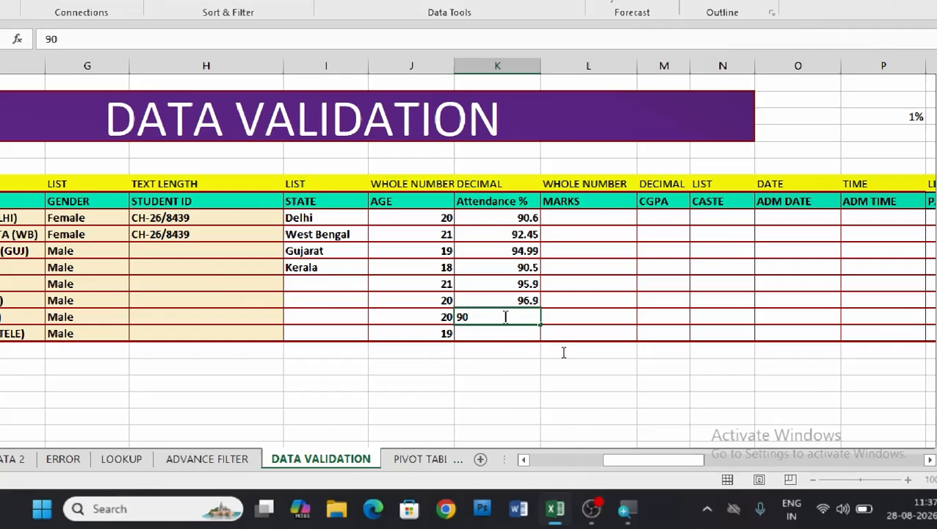
pyautogui.write('.6')
pyautogui.click(495, 335)
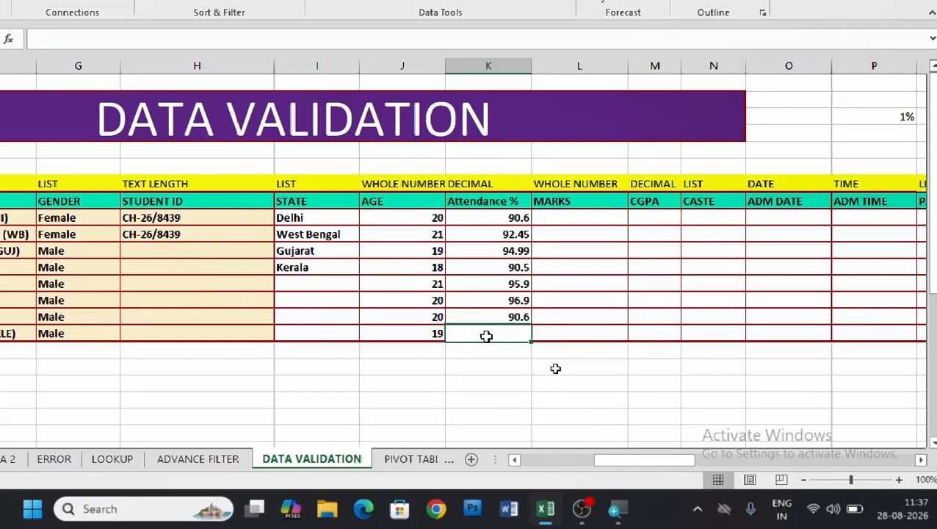
pyautogui.write('95.7')
pyautogui.click(580, 218)
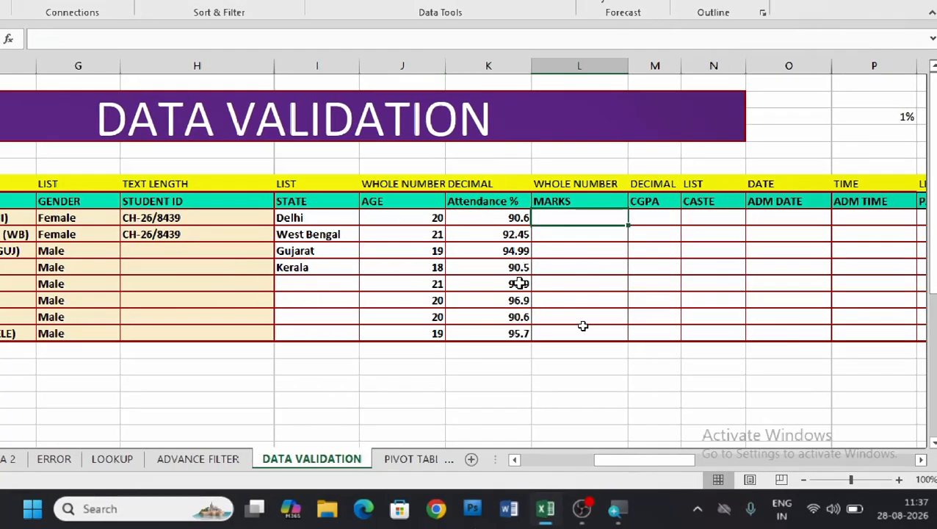
# - Start a data validation rule for MARKS cells L9:L16 that allows whole numbers
pyautogui.moveTo(661, 457); pyautogui.dragTo(675, 466)
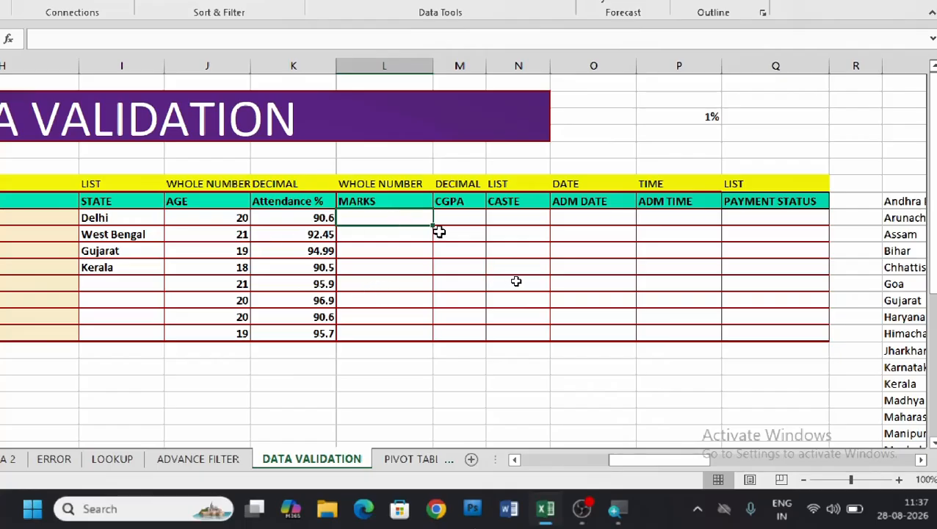
pyautogui.moveTo(391, 215); pyautogui.dragTo(391, 332)
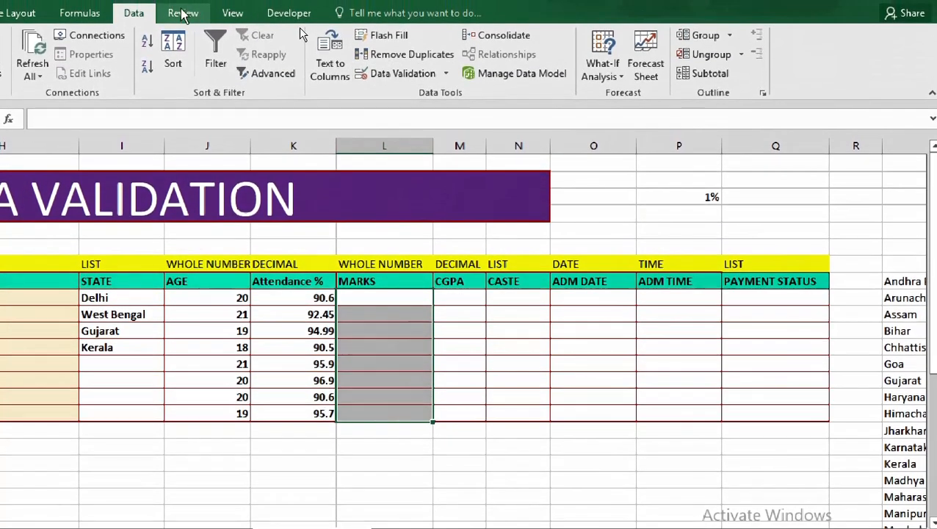
pyautogui.click(445, 73)
pyautogui.click(428, 96)
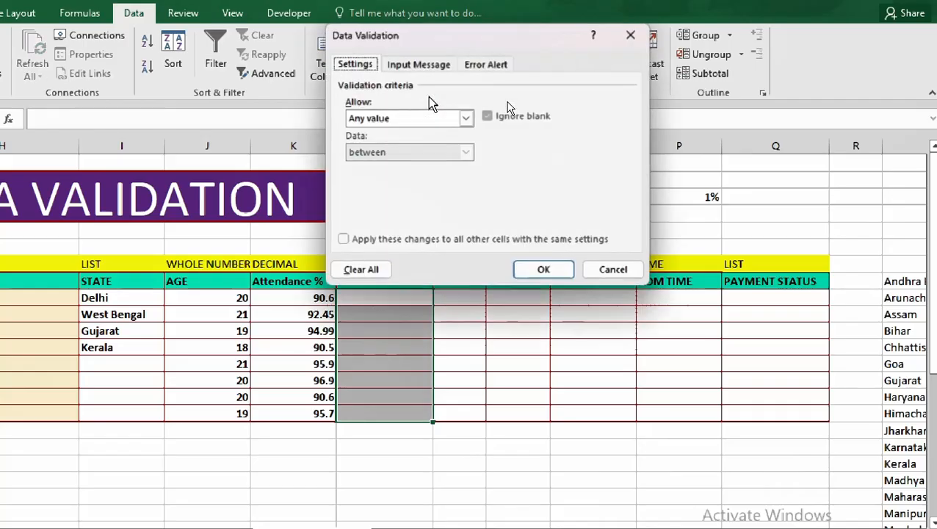
pyautogui.click(466, 119)
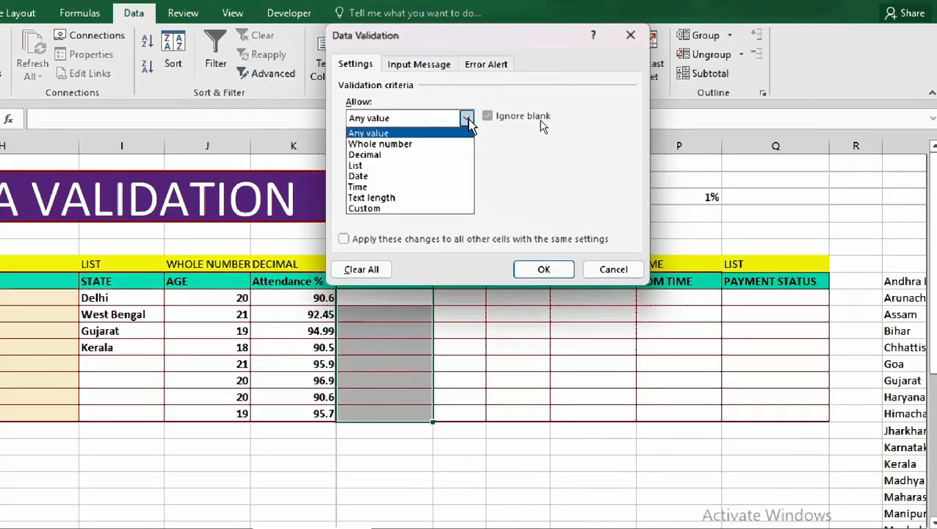
pyautogui.click(385, 145)
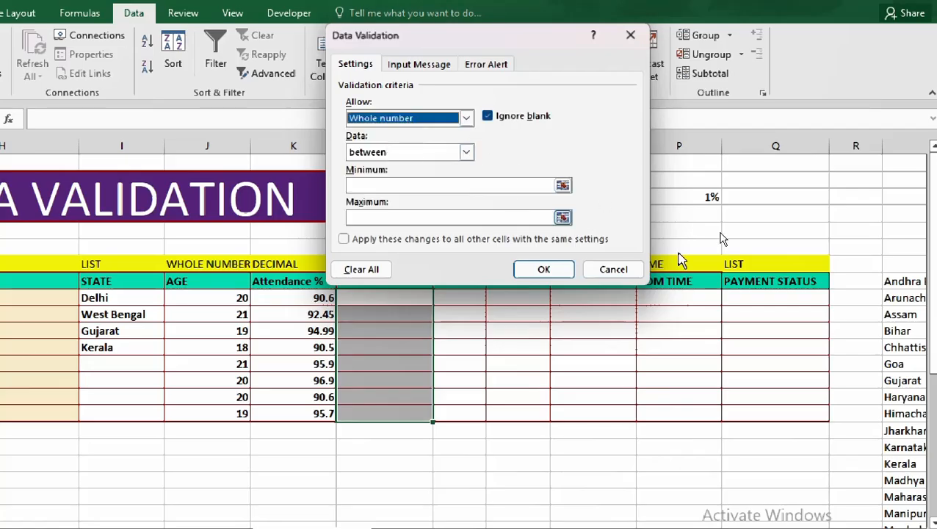
# - Limit the MARKS whole numbers to between a minimum of 200 and a maximum of 300, and apply the rule
pyautogui.click(467, 152)
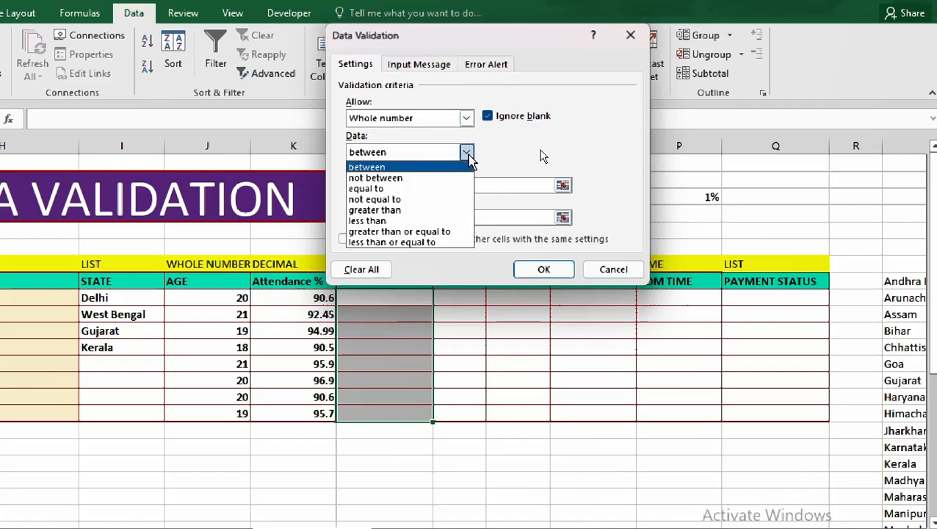
pyautogui.click(386, 168)
pyautogui.click(476, 179)
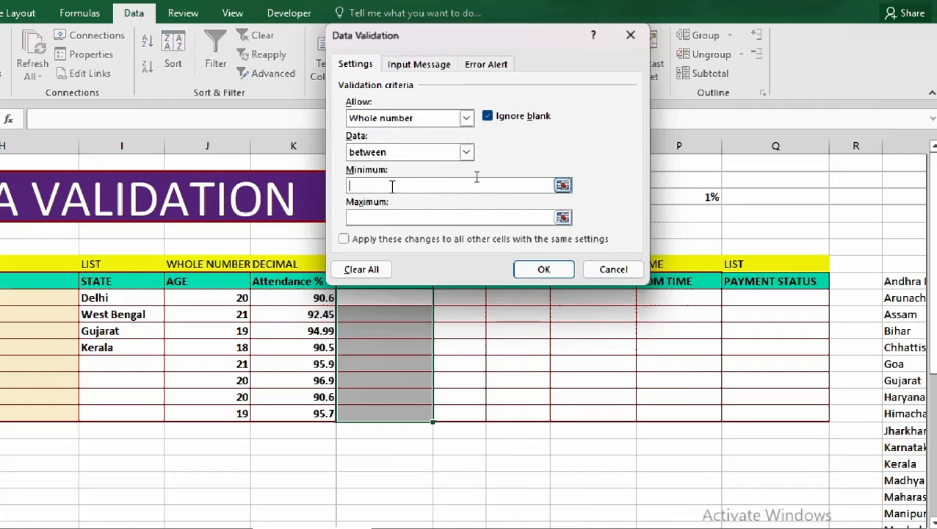
pyautogui.write('200')
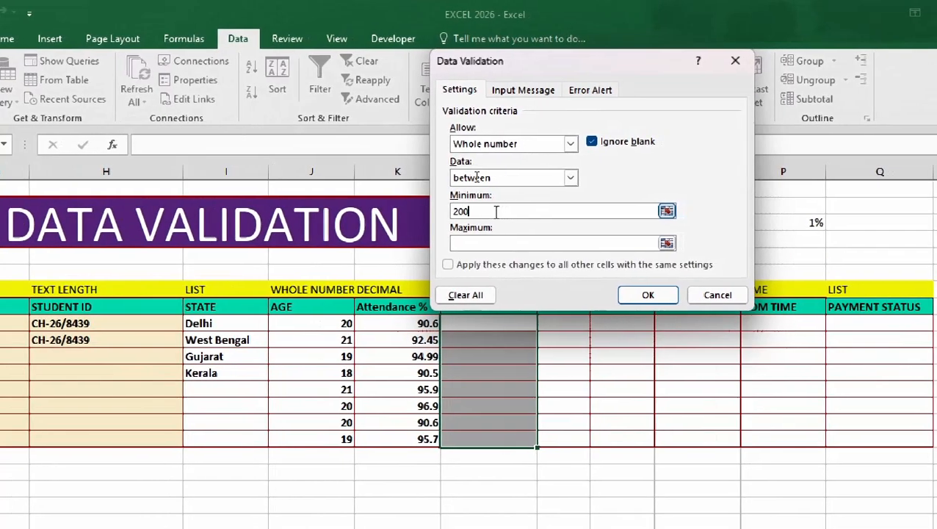
pyautogui.click(481, 243)
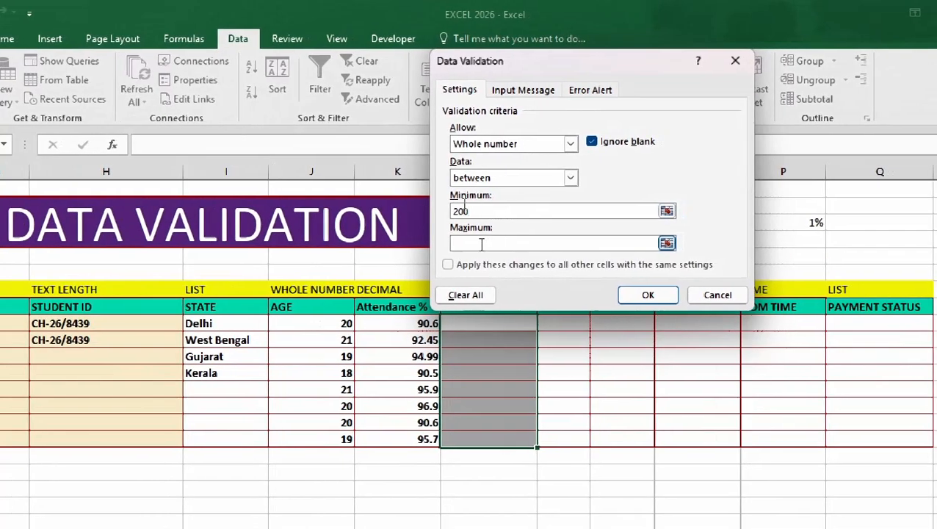
pyautogui.write('300')
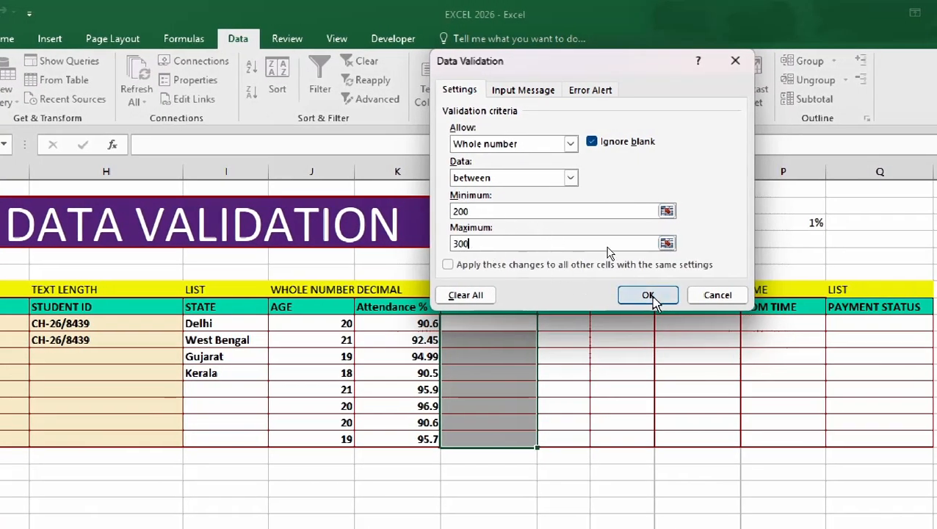
pyautogui.click(648, 295)
# - Enter the marks 240, 290 and 290 in cells L9:L11
pyautogui.write('2')
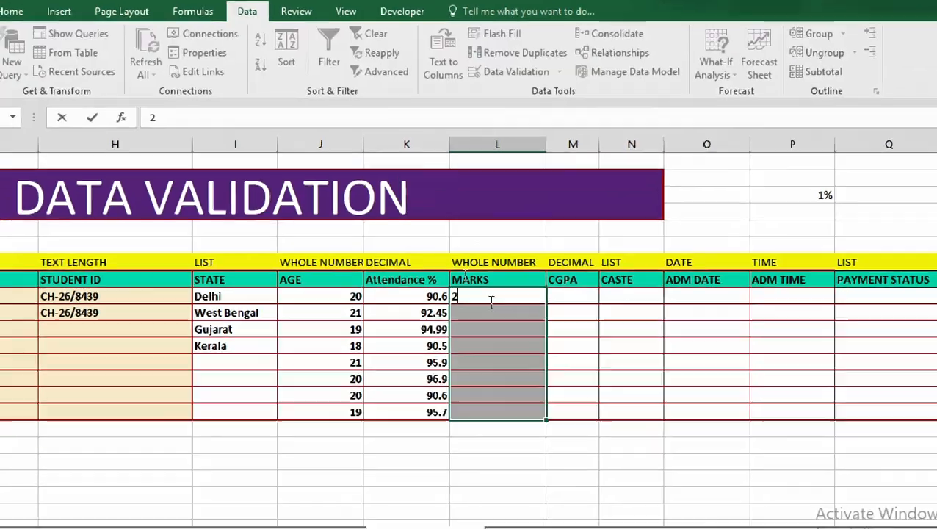
pyautogui.write('40')
pyautogui.click(485, 316)
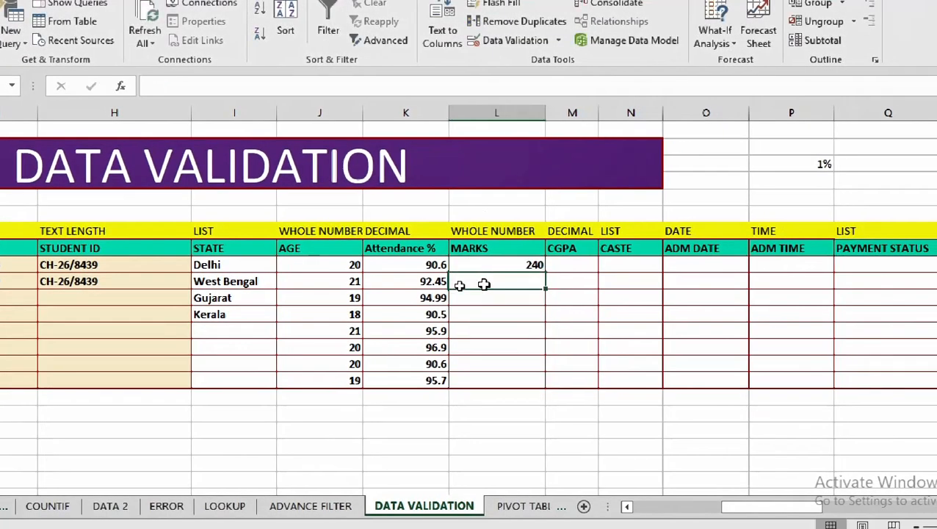
pyautogui.write('2')
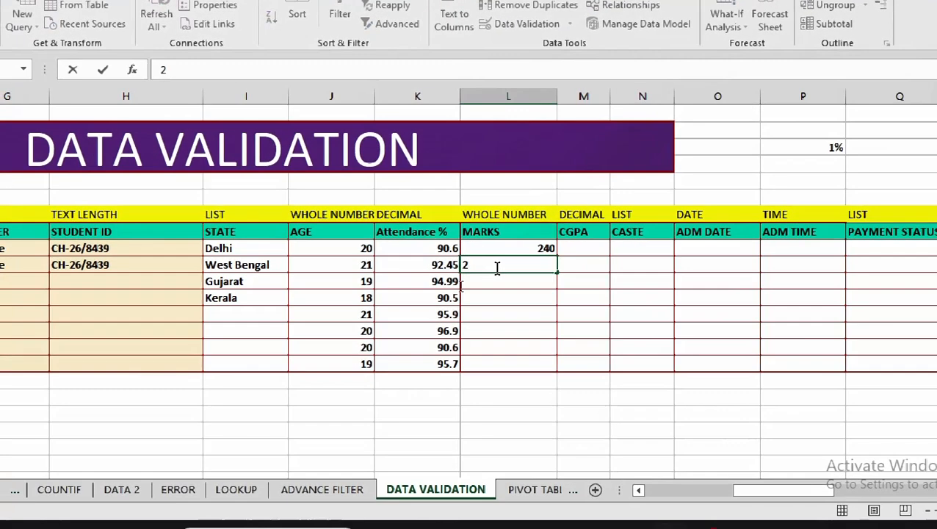
pyautogui.write('90')
pyautogui.click(491, 282)
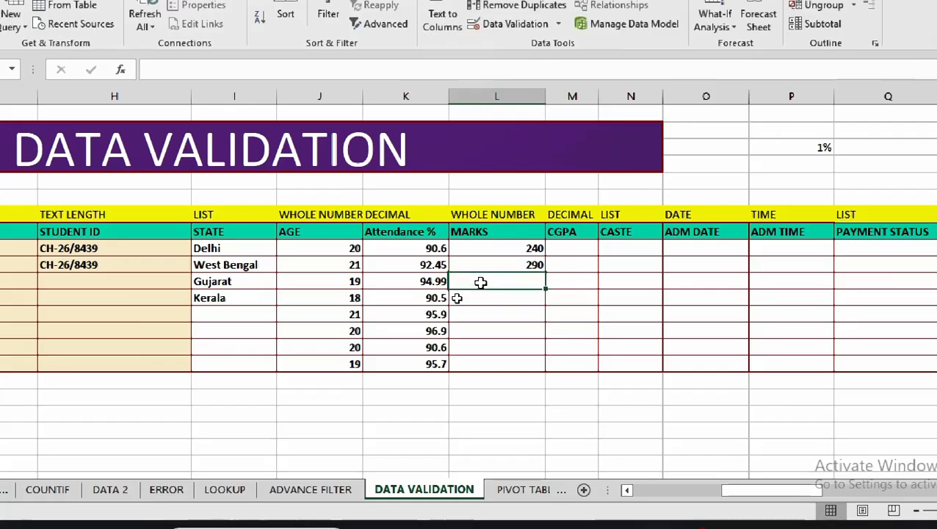
pyautogui.write('290')
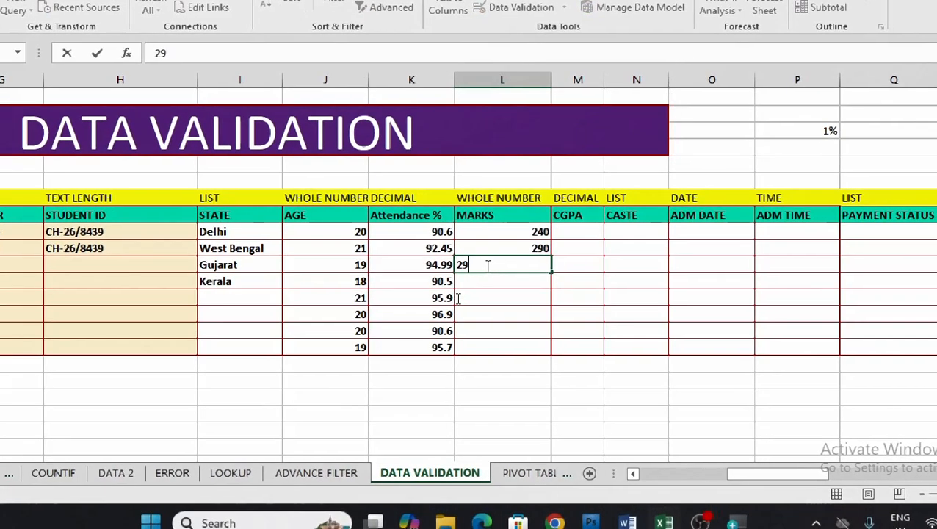
pyautogui.click(483, 299)
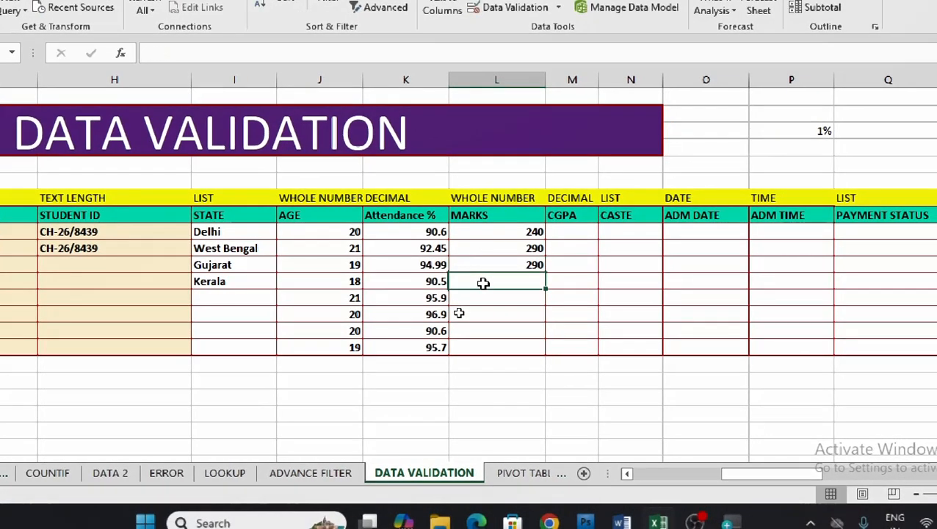
# - Try to enter 301 and 180 in MARKS cell L12 to test the maximum and minimum limits, cancelling each entry
pyautogui.write('301')
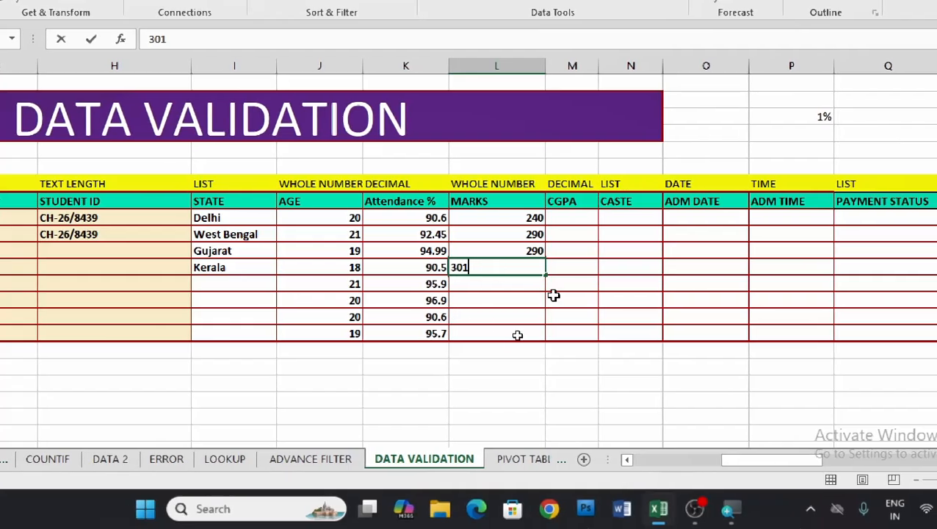
pyautogui.press('Return')
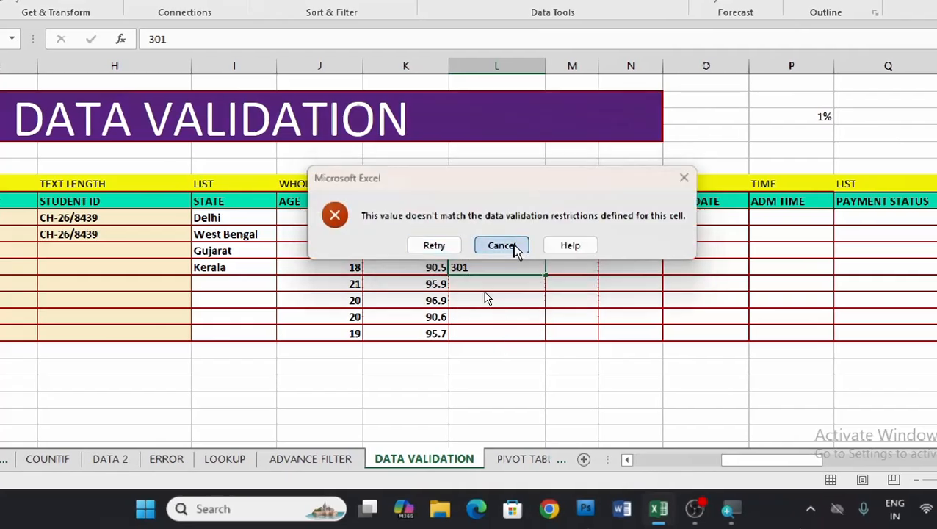
pyautogui.click(512, 245)
pyautogui.write('180')
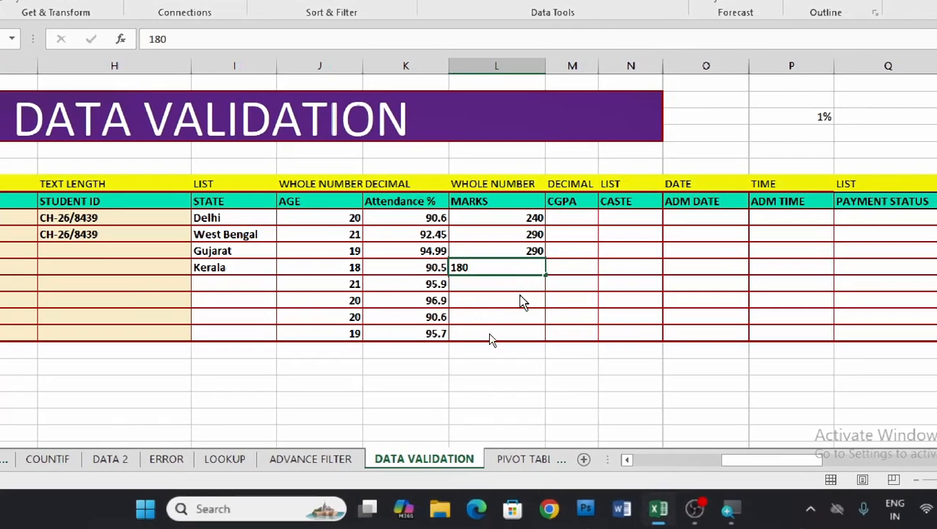
pyautogui.press('Return')
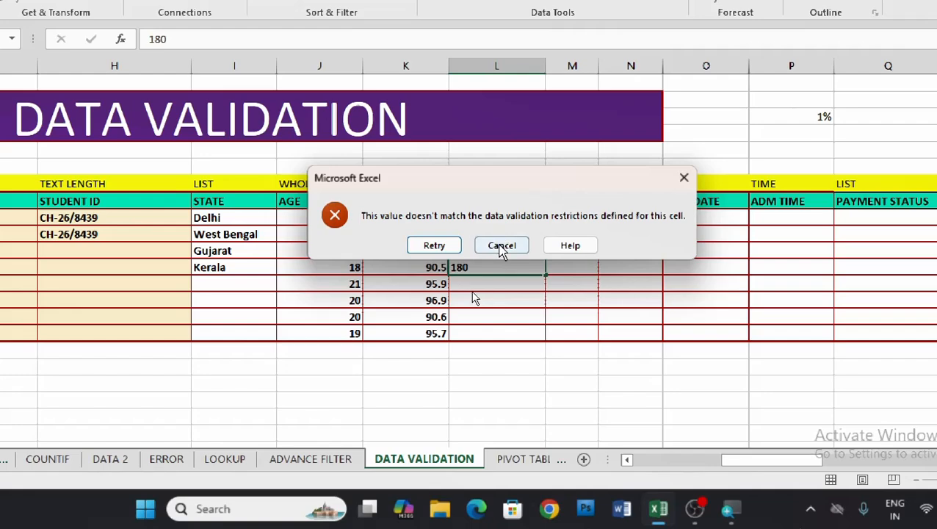
pyautogui.click(502, 245)
# - Enter the marks 213, 259, 245, 278 and 269 in cells L12:L16
pyautogui.write('213')
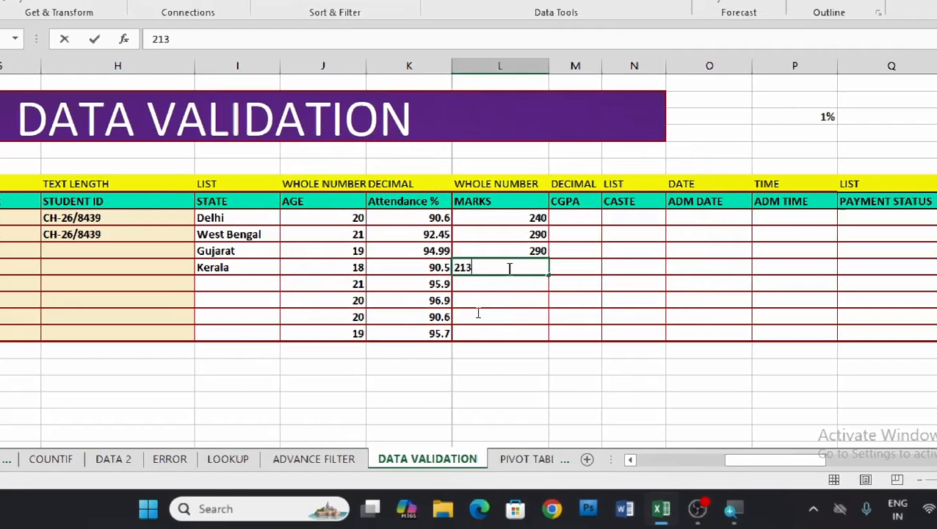
pyautogui.press('Return')
pyautogui.write('259')
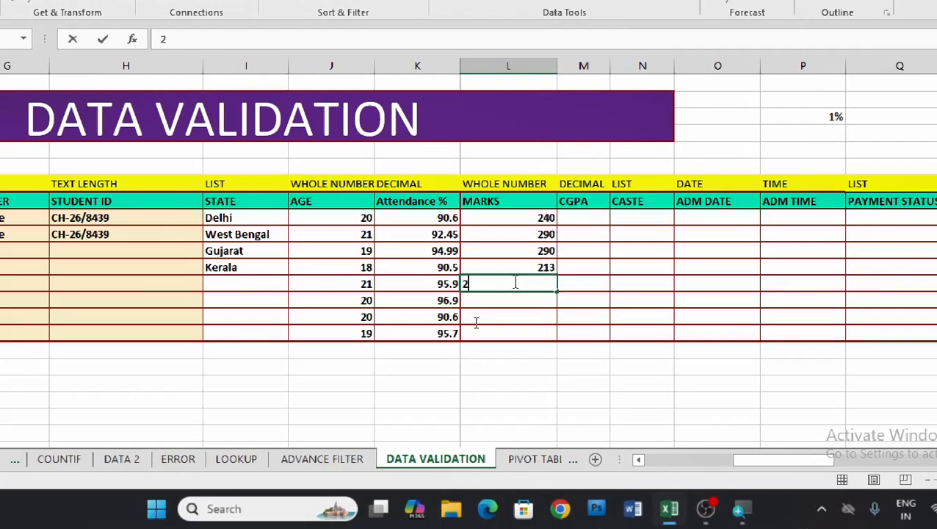
pyautogui.press('Return')
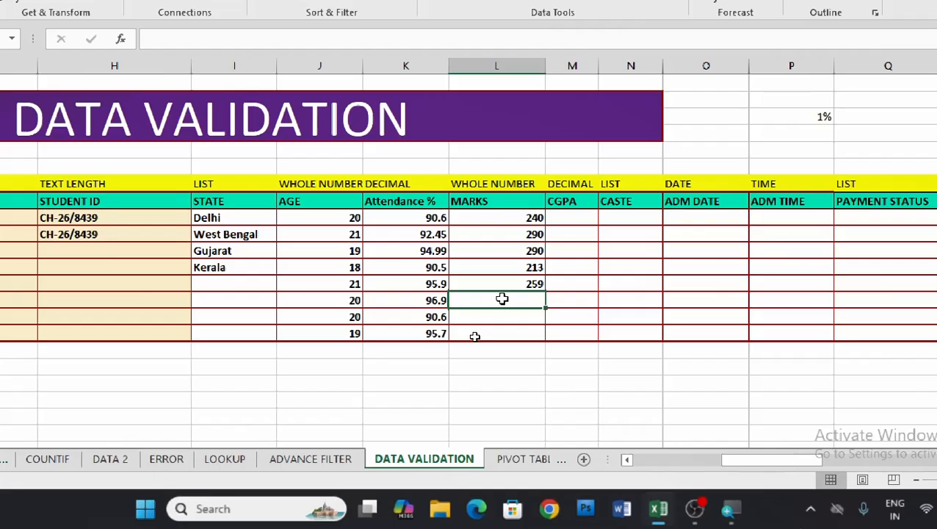
pyautogui.write('245')
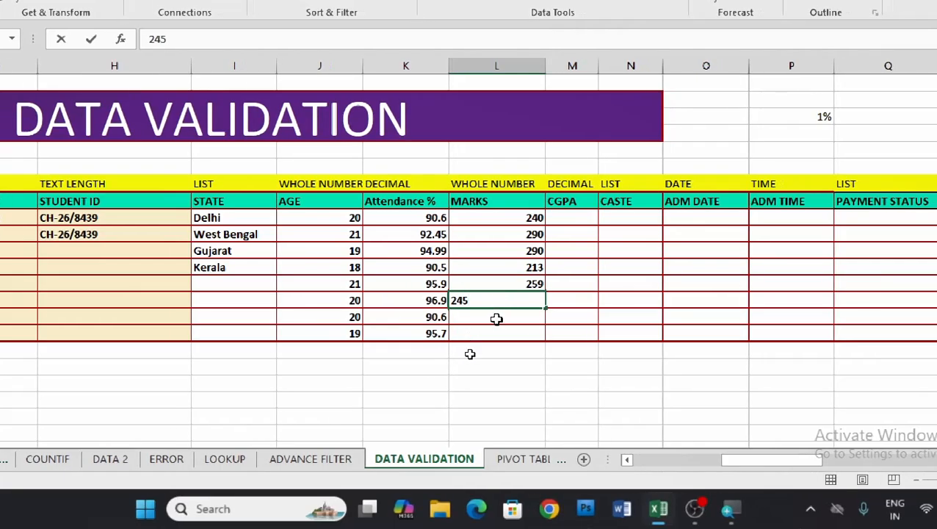
pyautogui.press('Return')
pyautogui.write('278')
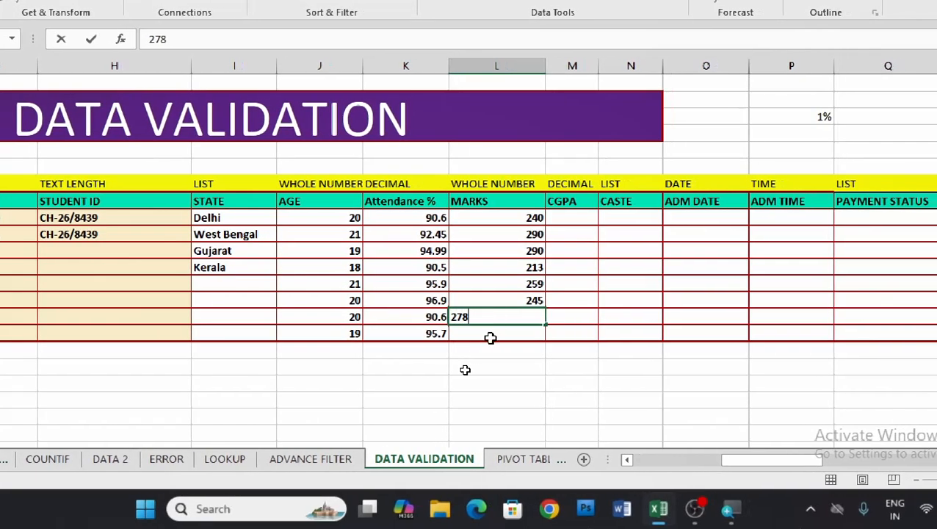
pyautogui.press('Return')
pyautogui.write('269')
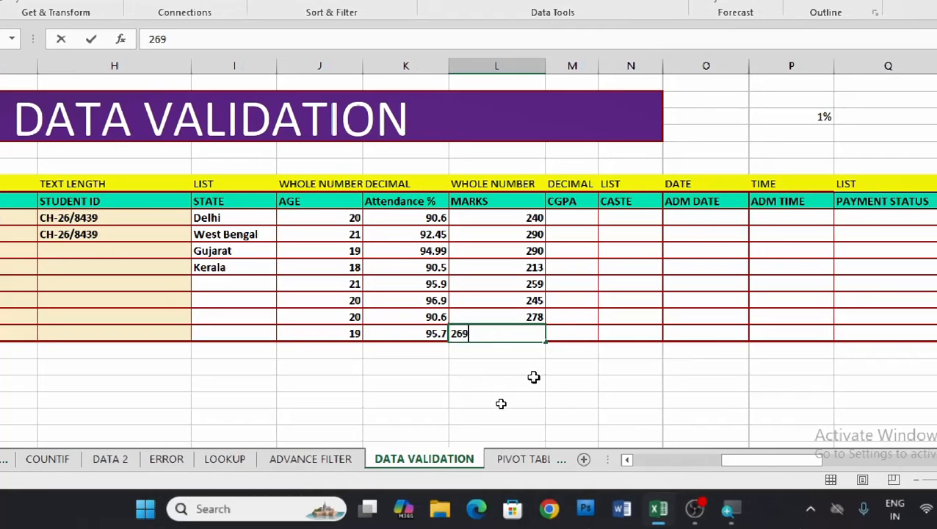
pyautogui.press('Return')
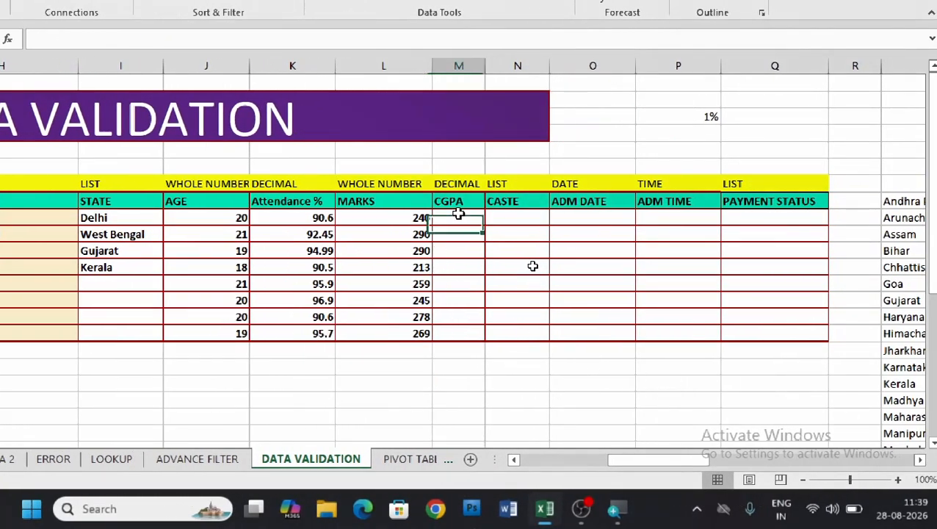
# - Start a data validation rule for the CGPA cells M9:M16 that allows Decimal values
pyautogui.click(459, 214)
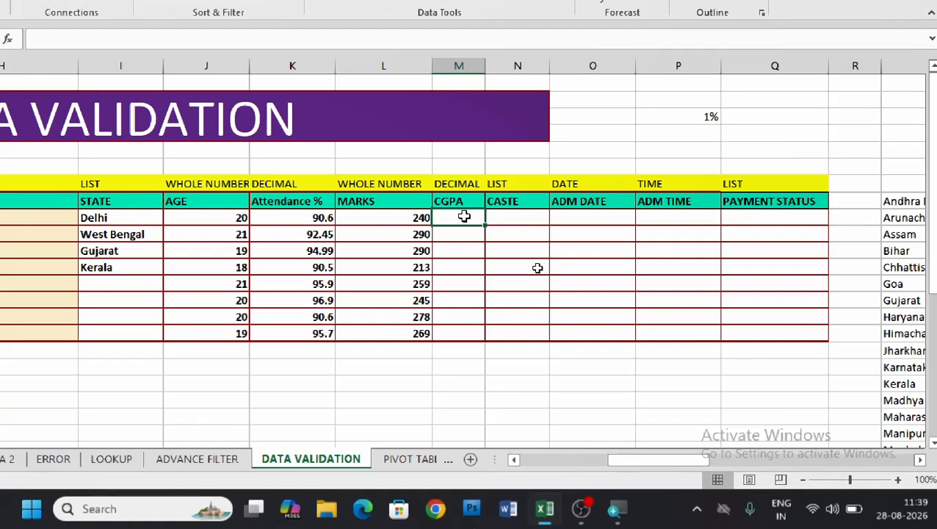
pyautogui.moveTo(451, 215); pyautogui.dragTo(447, 320)
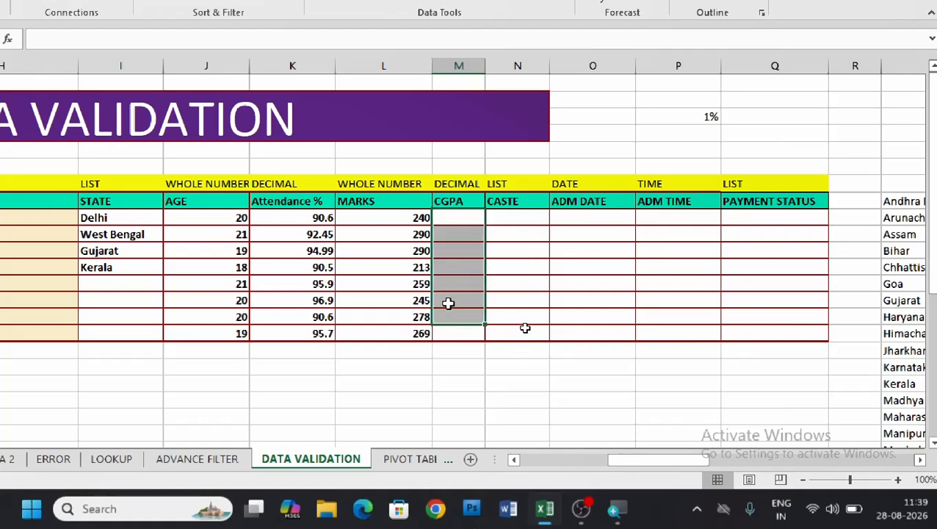
pyautogui.click(448, 218)
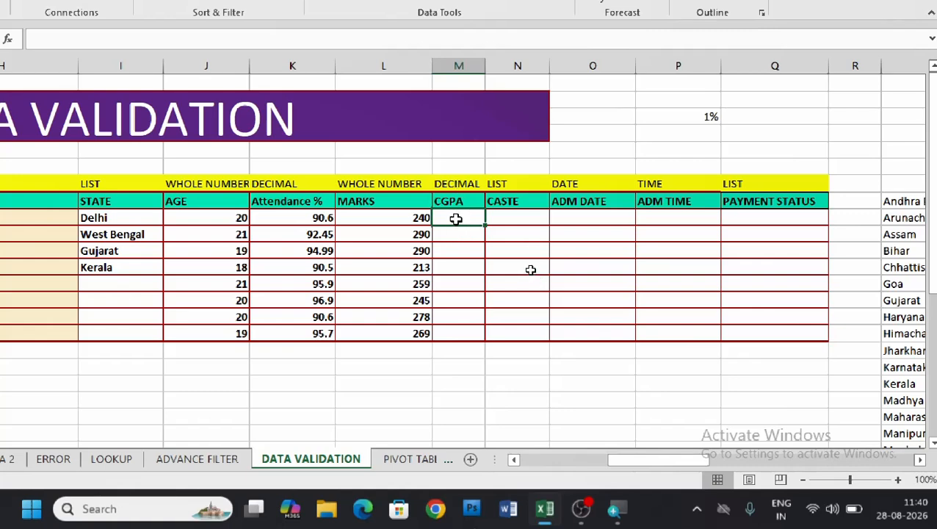
pyautogui.moveTo(455, 218); pyautogui.dragTo(449, 334)
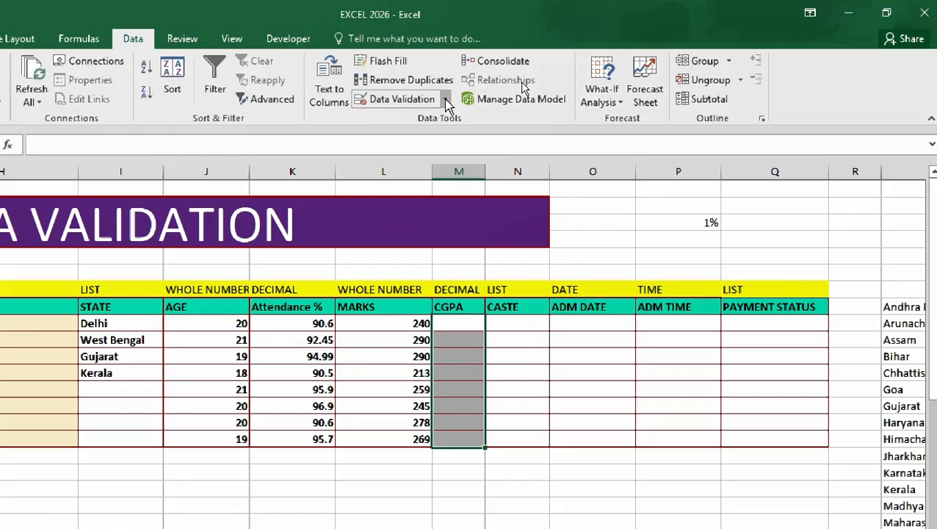
pyautogui.click(444, 47)
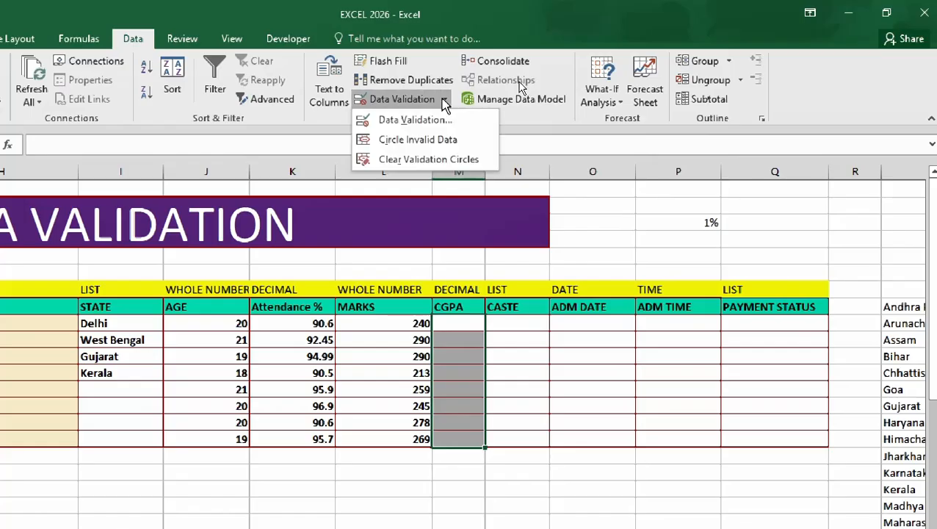
pyautogui.click(416, 119)
pyautogui.click(406, 145)
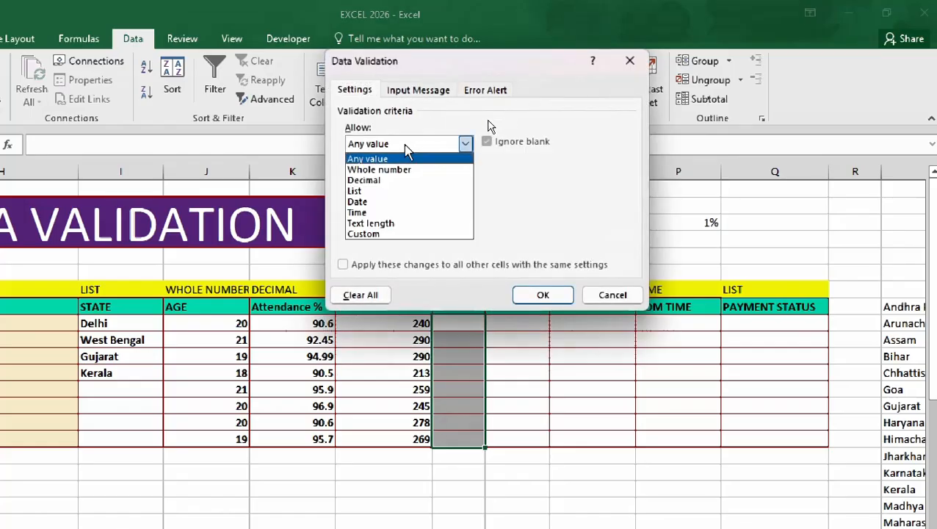
pyautogui.click(383, 180)
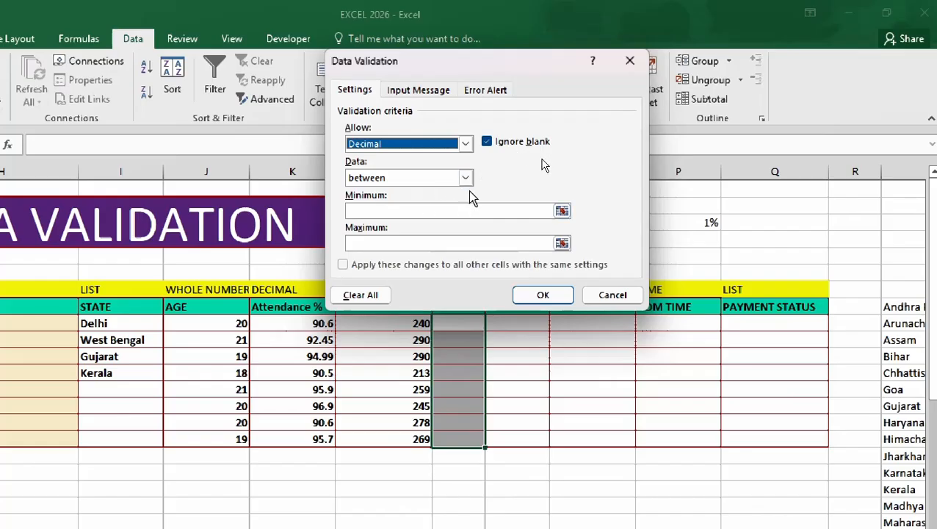
# - Limit the CGPA decimals to between a minimum of 6 and a maximum of 10, and apply the rule
pyautogui.click(422, 212)
pyautogui.write('6')
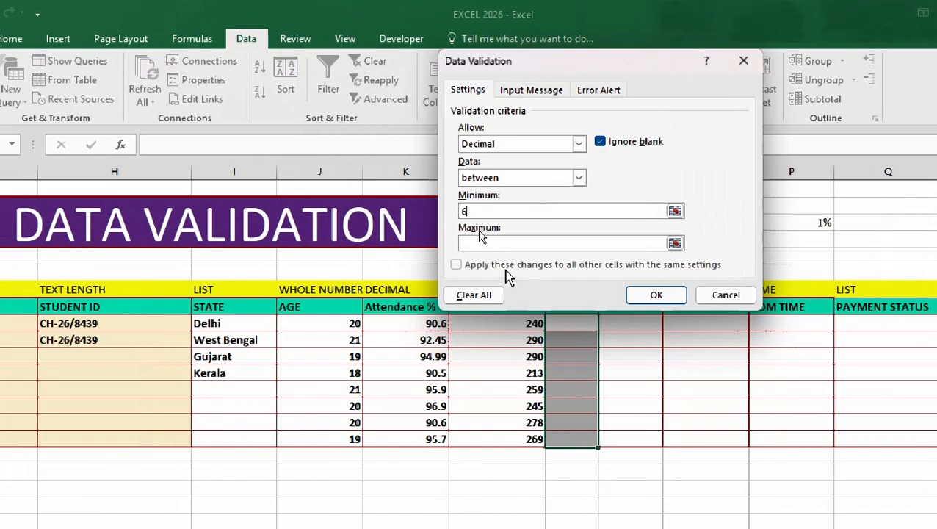
pyautogui.click(518, 243)
pyautogui.write('10')
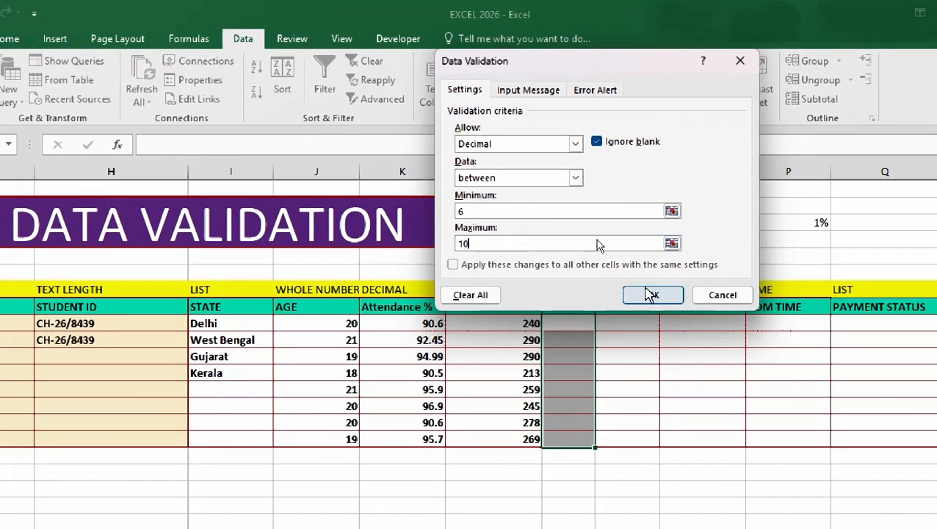
pyautogui.click(651, 294)
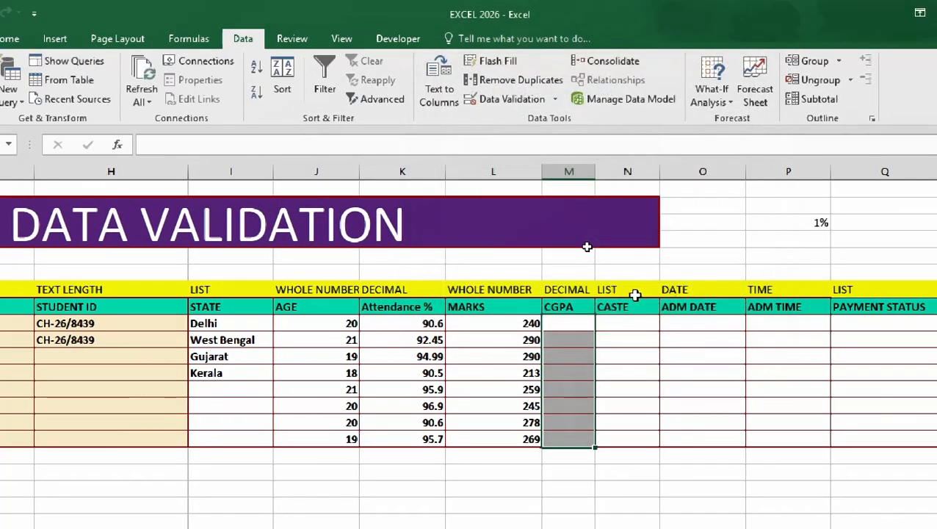
# - Enter the CGPA values 7.8 and 8.9 in cells M9:M10
pyautogui.click(577, 326)
pyautogui.write('7')
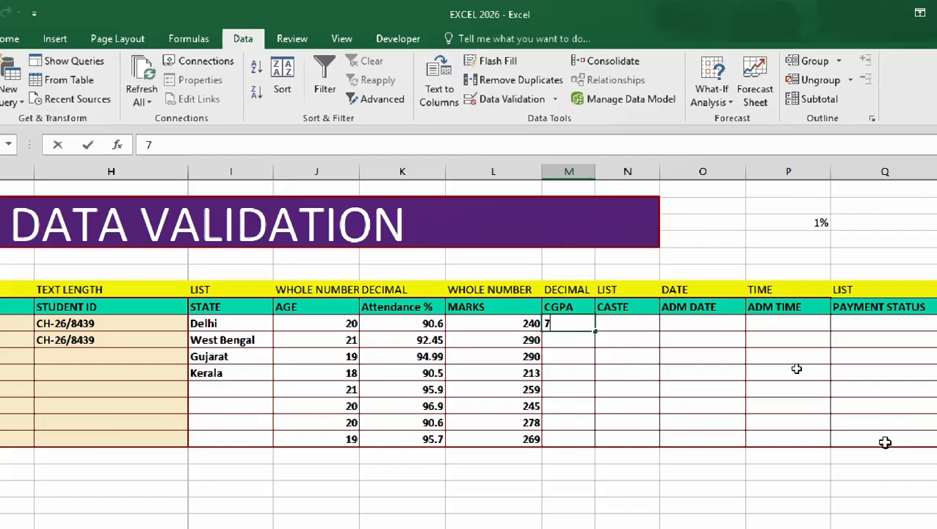
pyautogui.write('.8')
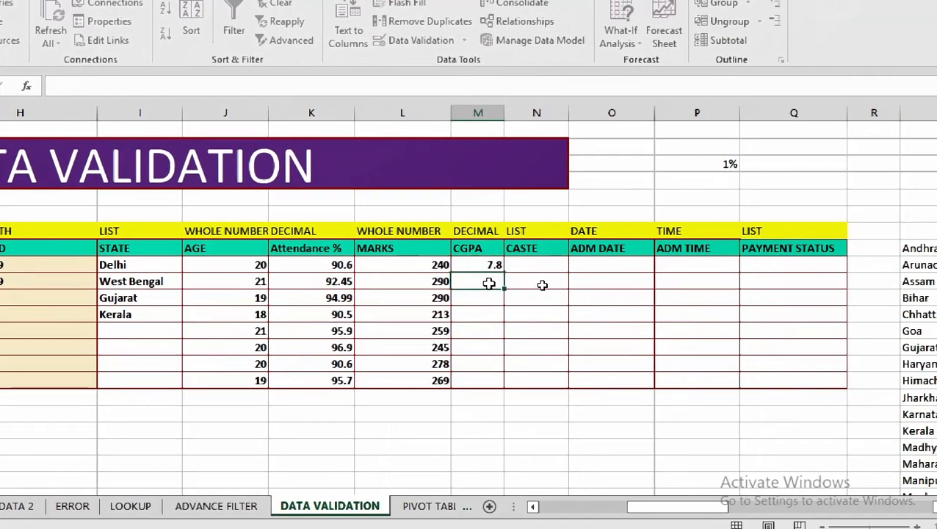
pyautogui.write('8')
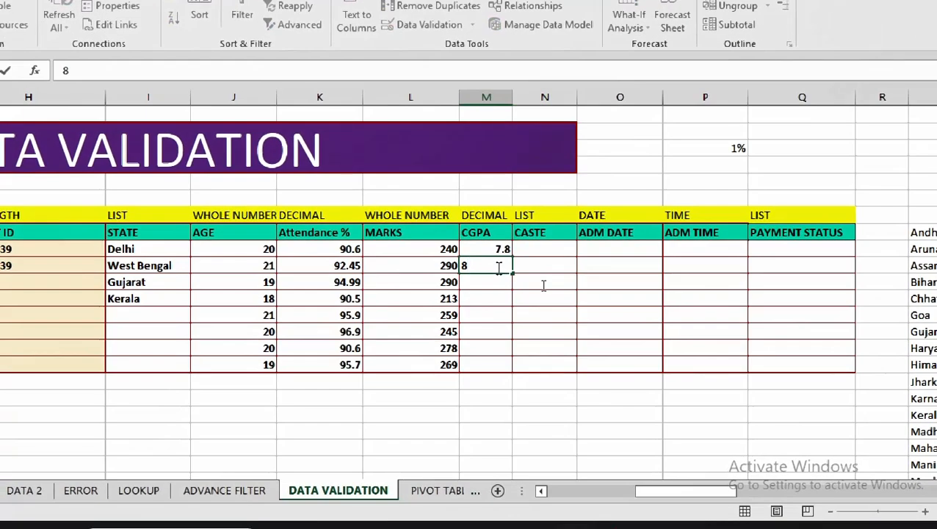
pyautogui.write('.9')
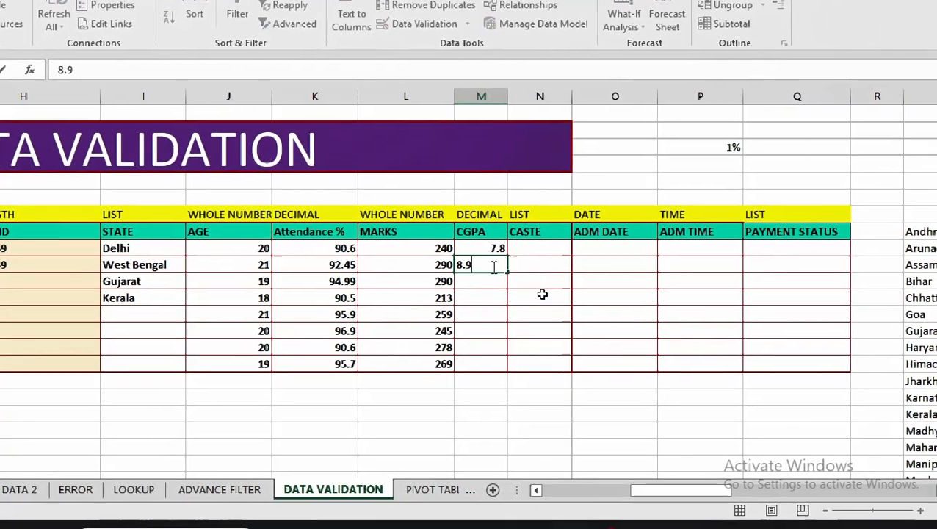
pyautogui.press('Return')
# - Try to enter 10.5 in CGPA cell M11 to test the maximum limit, cancelling the entry
pyautogui.write('10.5')
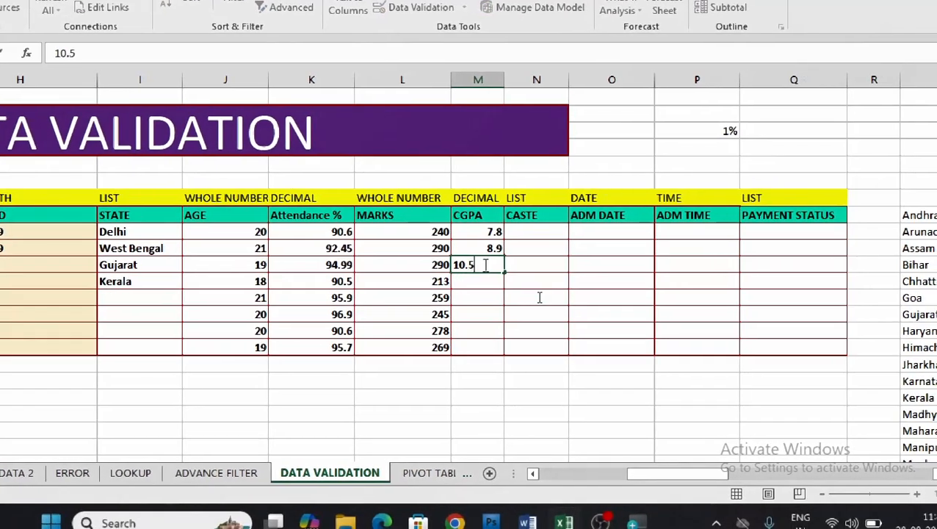
pyautogui.press('Return')
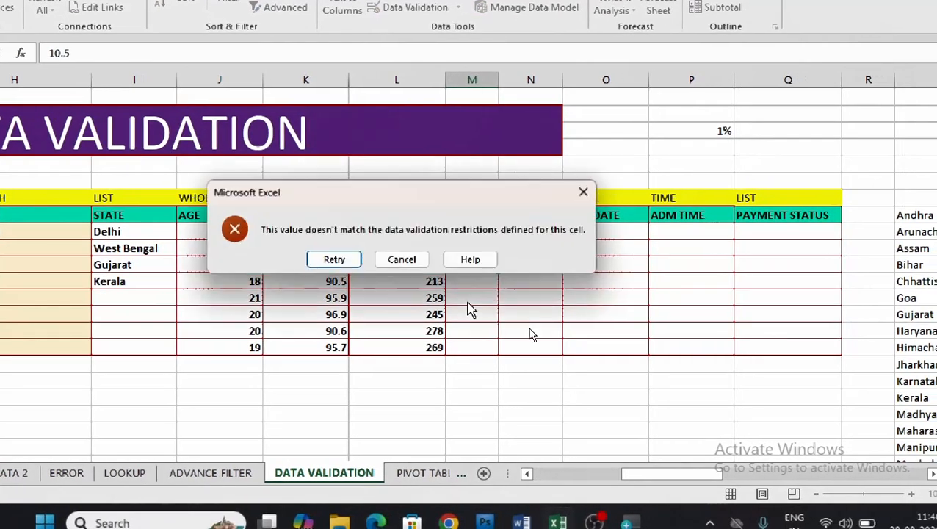
pyautogui.click(405, 262)
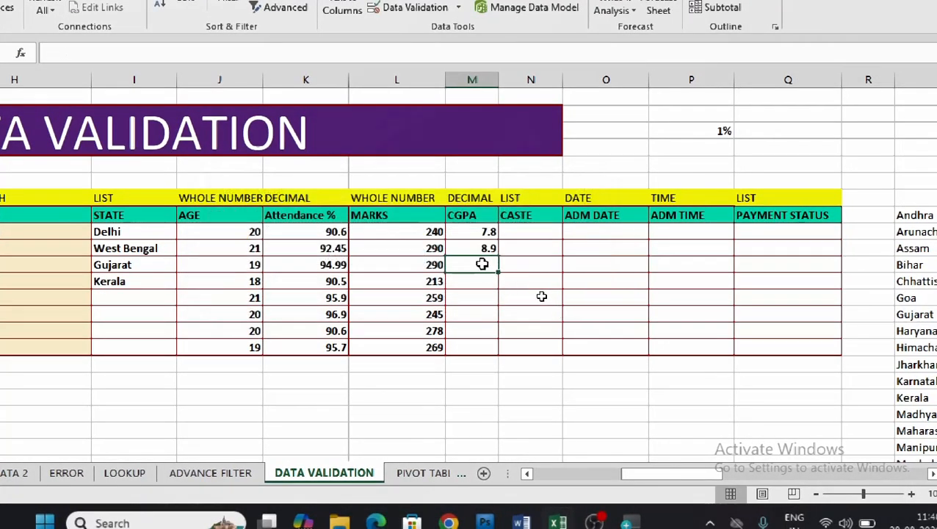
# - Enter the CGPA values 6.7, 8.4, 8.9, 8.5, 7.9 and 6.9 in cells M11:M16
pyautogui.write('6.7')
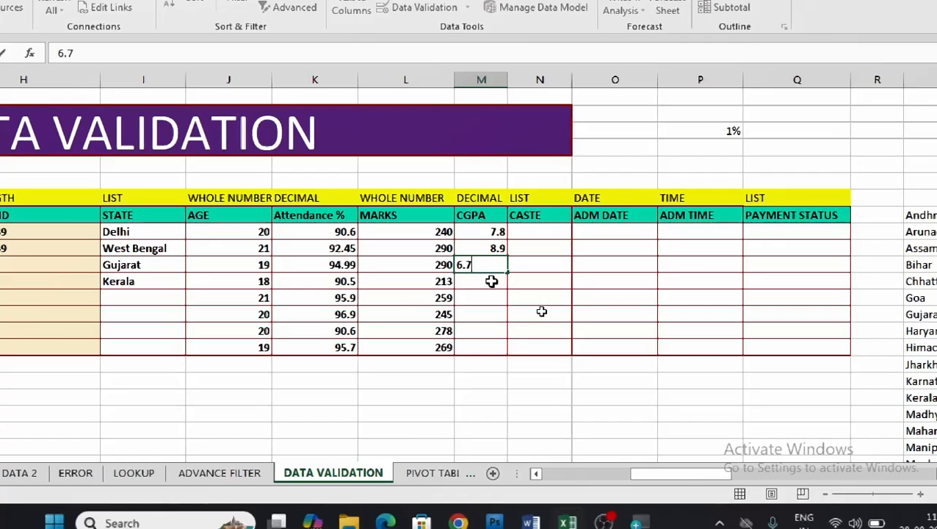
pyautogui.click(485, 285)
pyautogui.write('8.')
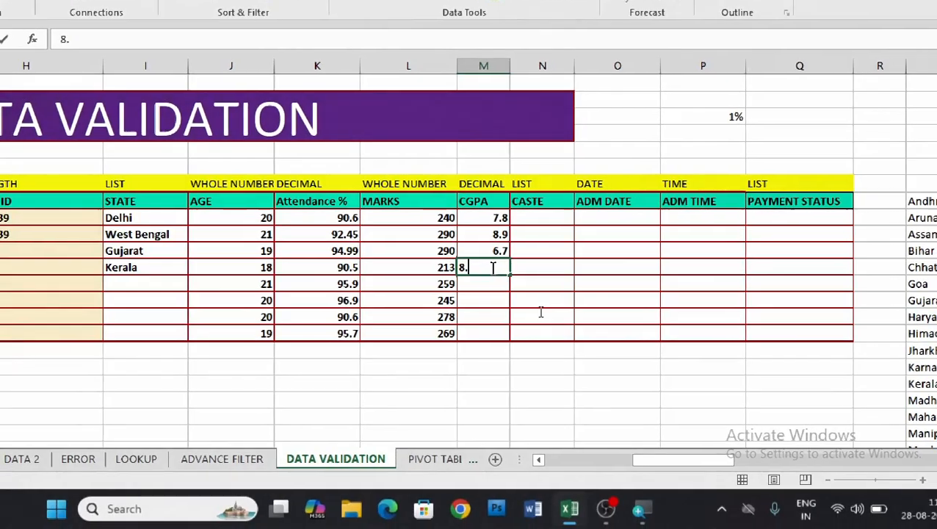
pyautogui.write('4')
pyautogui.click(485, 283)
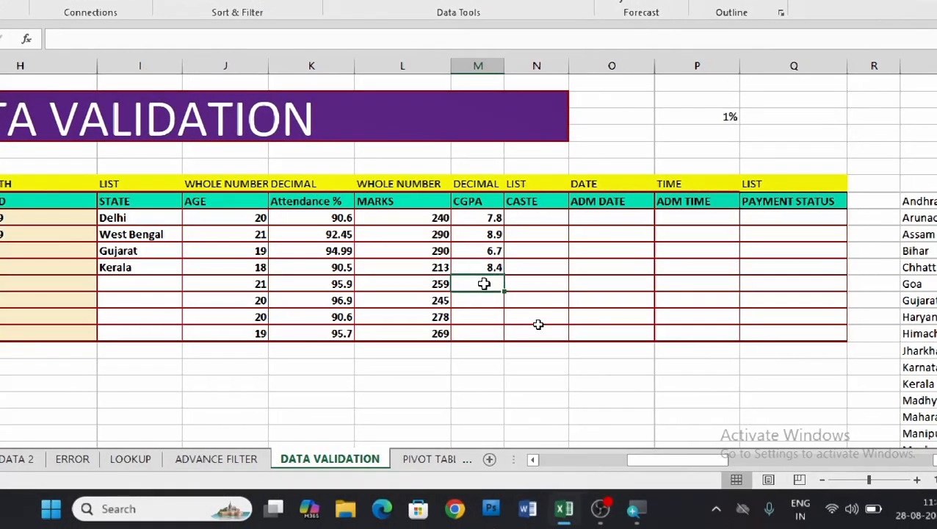
pyautogui.write('8.9')
pyautogui.click(484, 299)
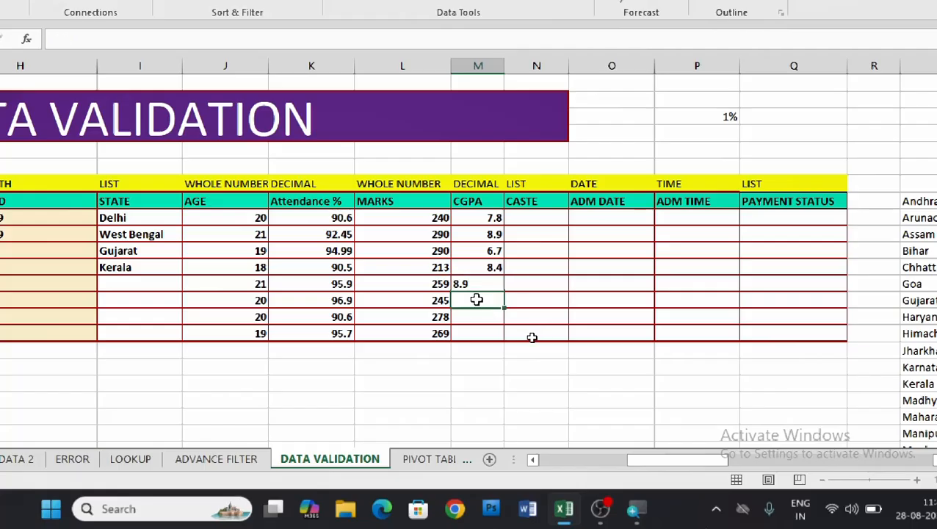
pyautogui.write('8.')
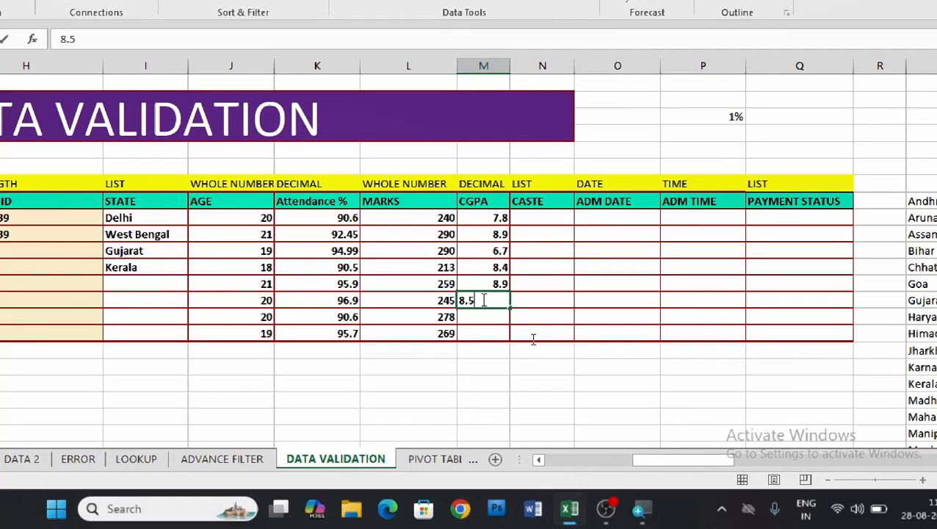
pyautogui.write('5')
pyautogui.click(481, 318)
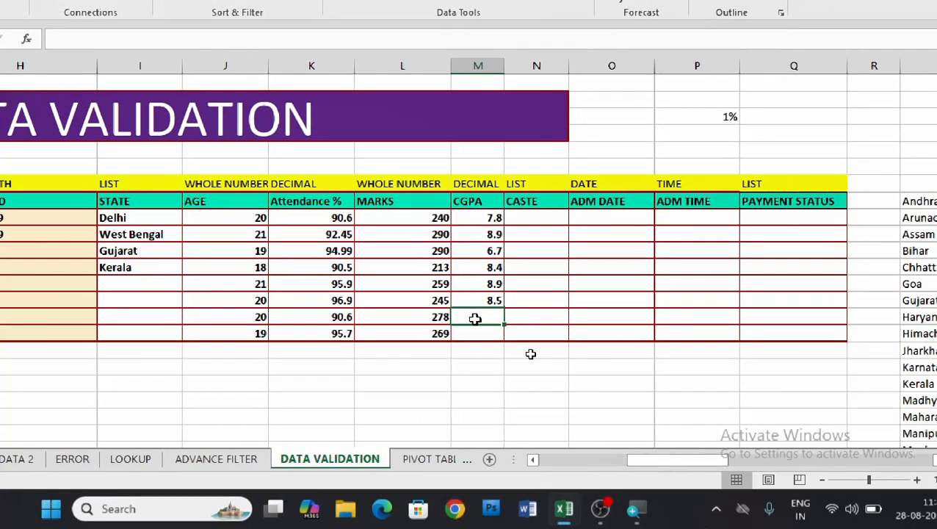
pyautogui.write('7.9')
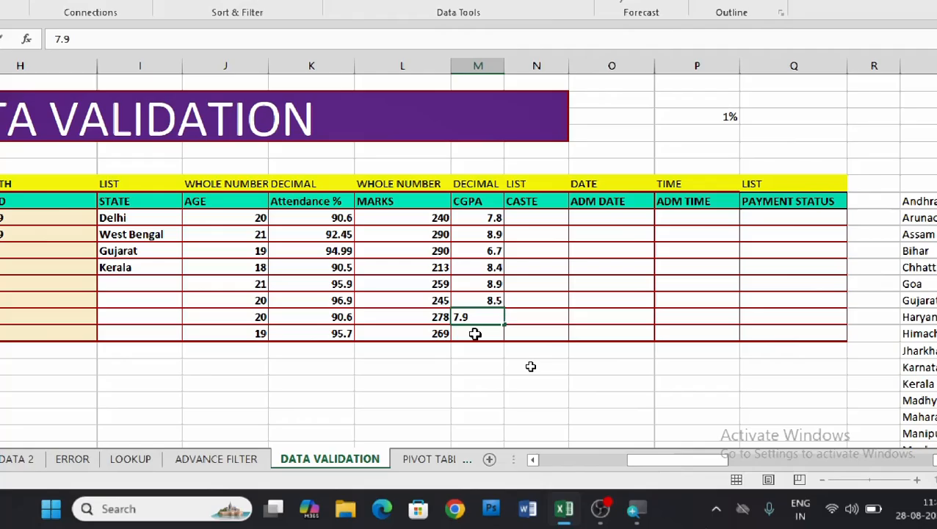
pyautogui.click(475, 334)
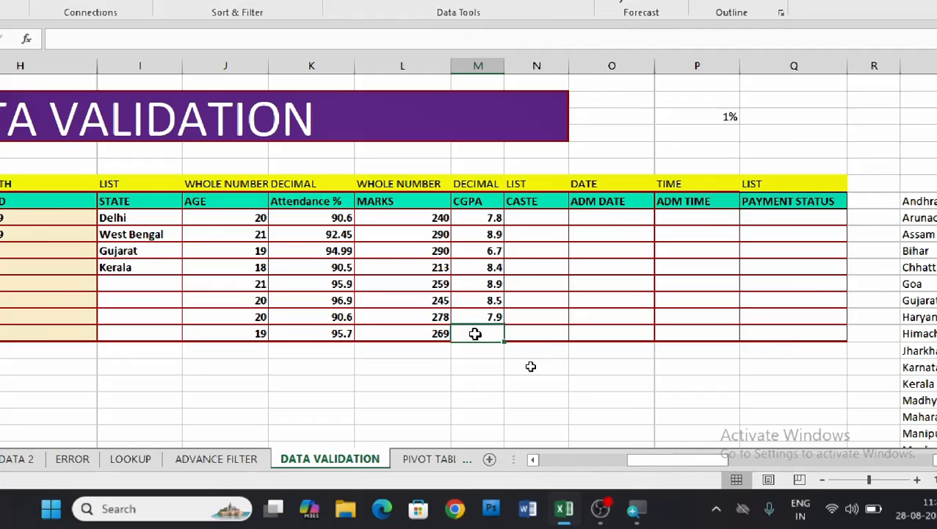
pyautogui.write('6.9')
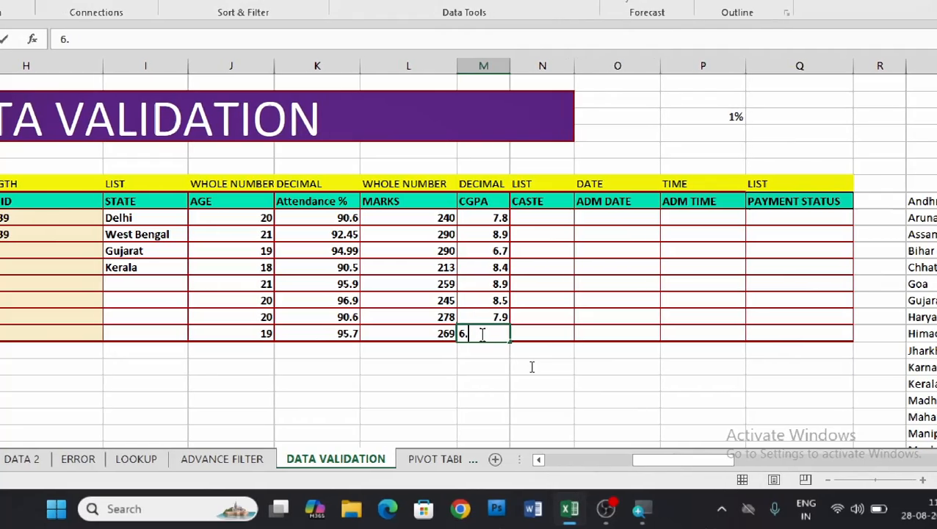
pyautogui.click(587, 362)
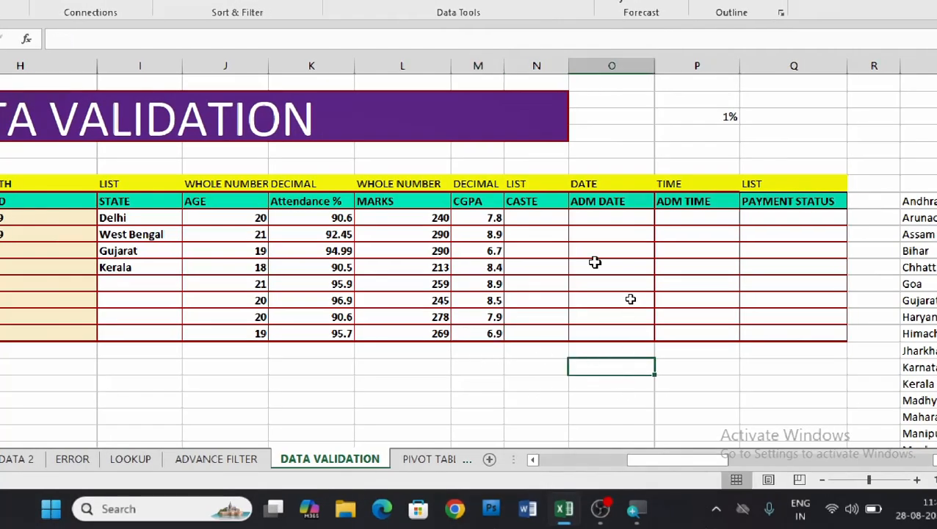
# - Begin a data validation rule for the CASTE cells N9:N16 that allows a List
pyautogui.click(541, 217)
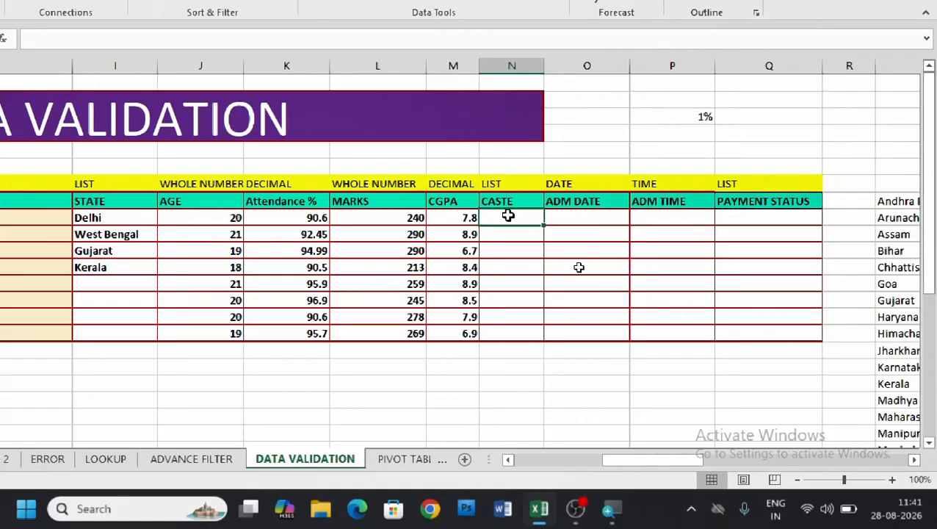
pyautogui.moveTo(508, 215); pyautogui.dragTo(499, 338)
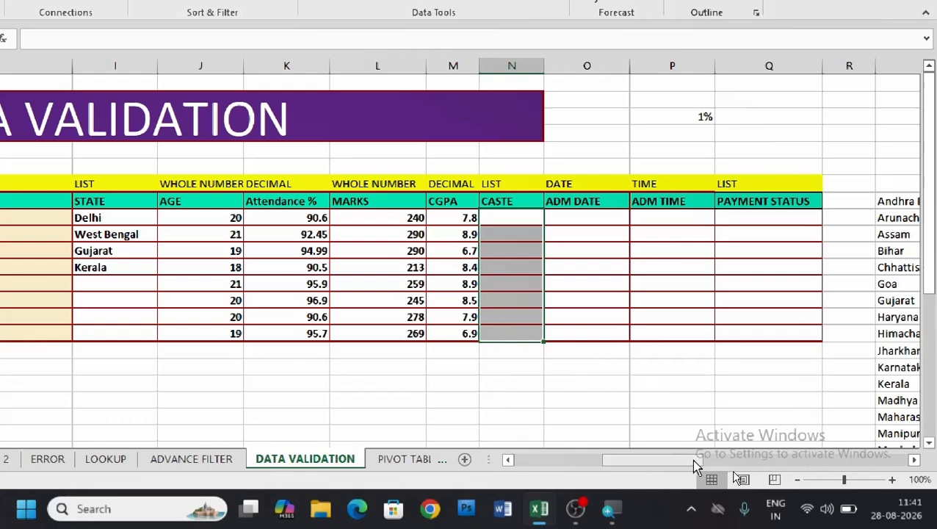
pyautogui.moveTo(691, 459); pyautogui.dragTo(740, 463)
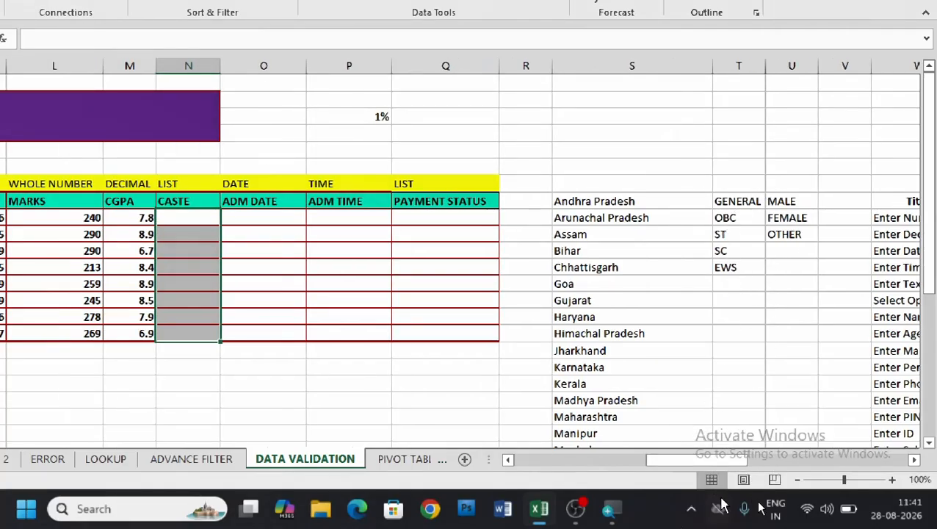
pyautogui.moveTo(723, 461); pyautogui.dragTo(692, 460)
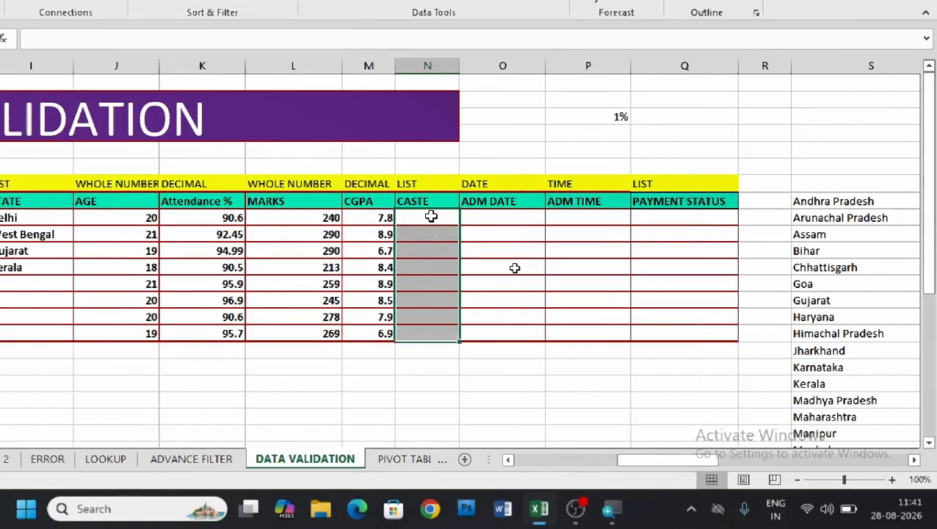
pyautogui.moveTo(431, 216); pyautogui.dragTo(420, 334)
pyautogui.click(439, 100)
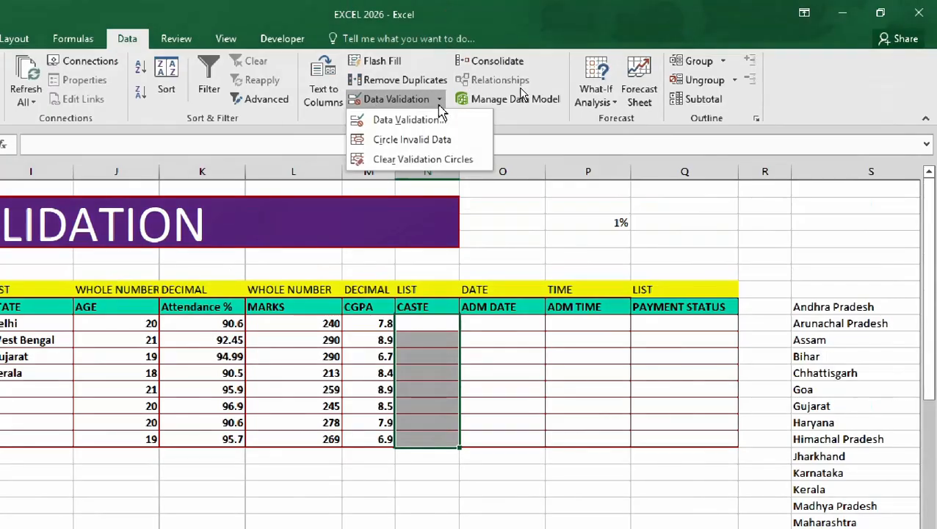
pyautogui.click(428, 126)
pyautogui.click(382, 146)
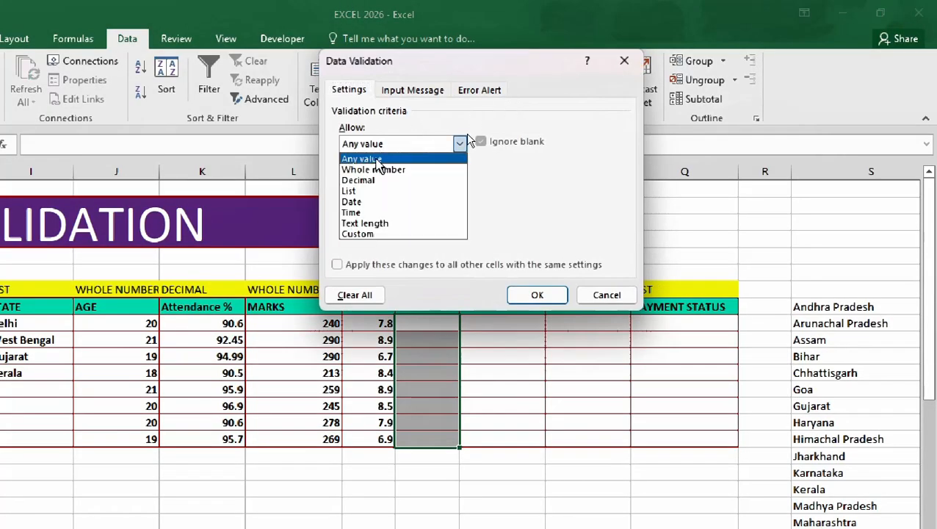
pyautogui.click(350, 191)
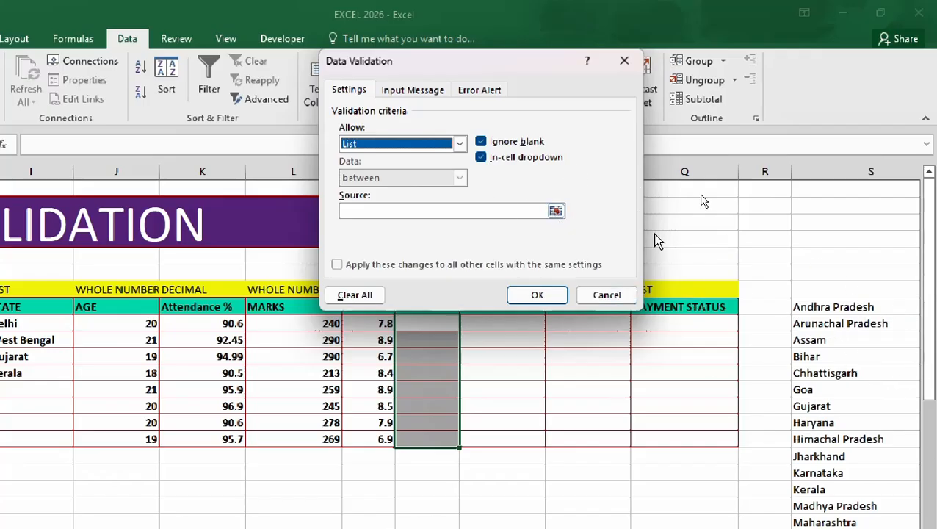
# - Use the caste options in T8:T12 as the list source for the CASTE cells, and apply the rule
pyautogui.click(555, 213)
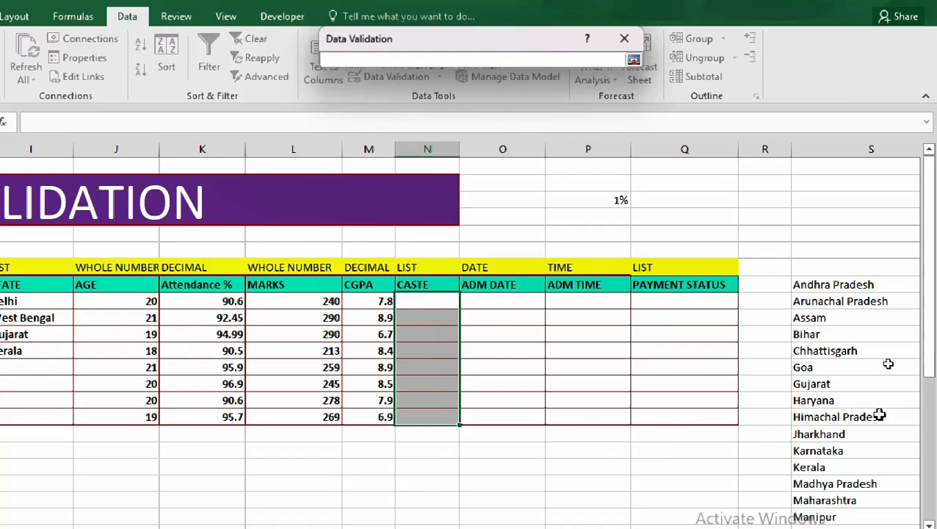
pyautogui.click(878, 416)
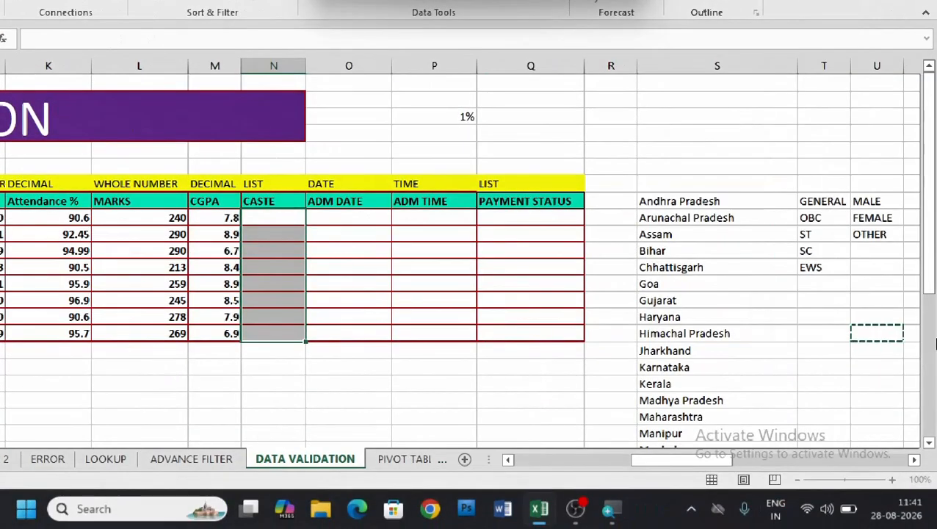
pyautogui.moveTo(829, 201); pyautogui.dragTo(825, 267)
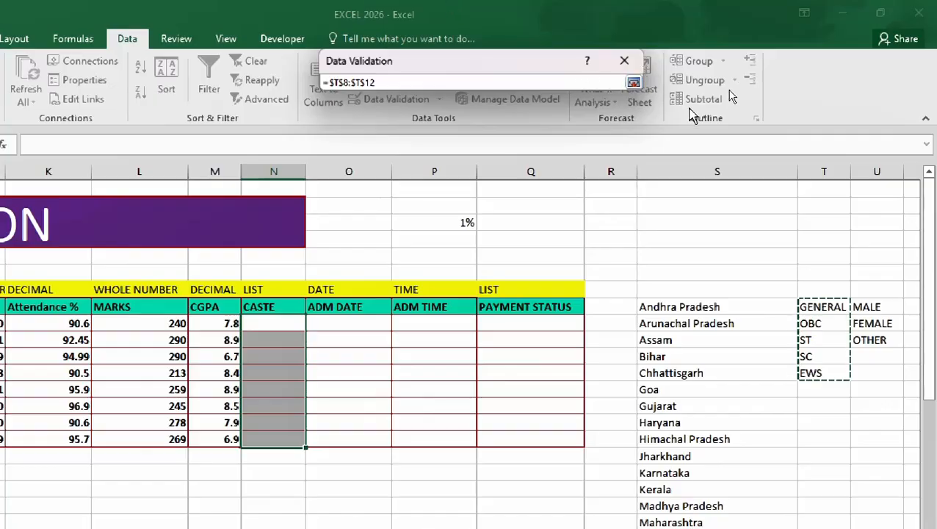
pyautogui.click(632, 83)
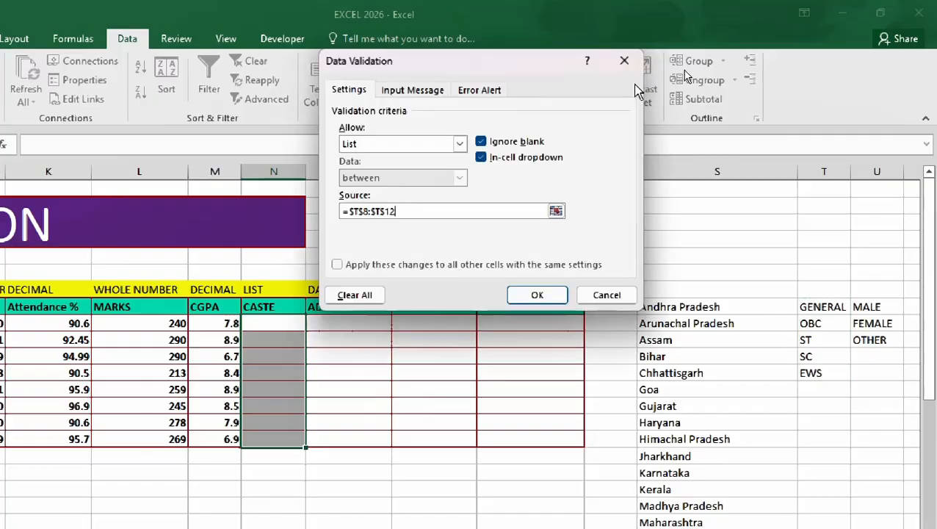
pyautogui.click(534, 289)
# - Fill CASTE cells N9:N12 from the validation list with GENERAL, GENERAL, ST and ST
pyautogui.click(313, 327)
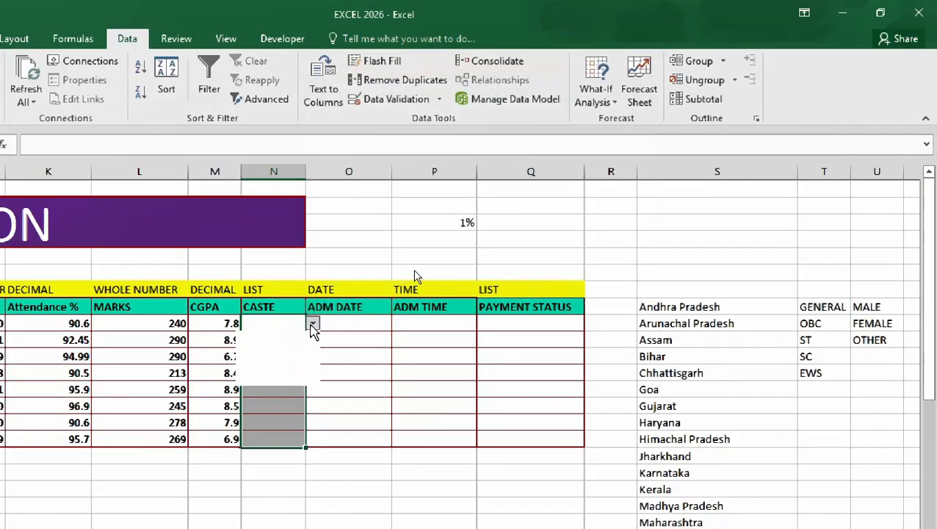
pyautogui.click(283, 336)
pyautogui.click(293, 340)
pyautogui.click(314, 340)
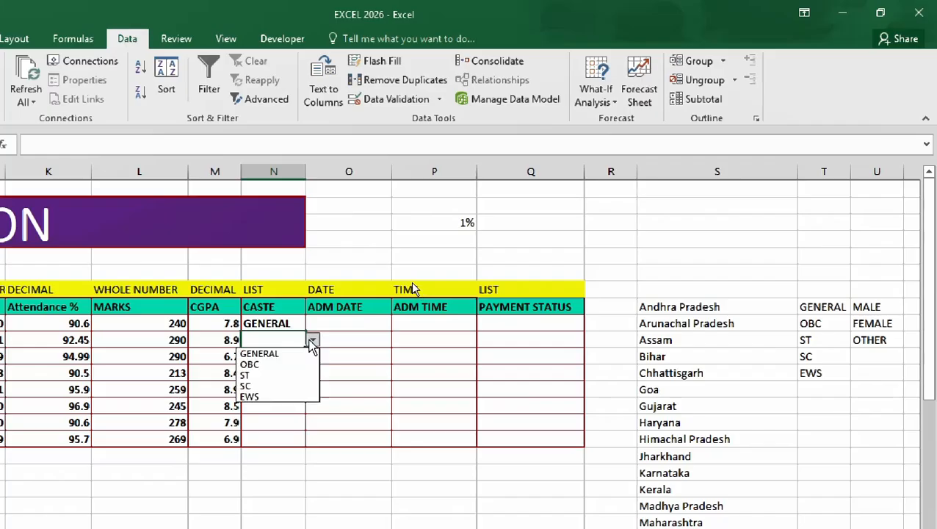
pyautogui.click(297, 353)
pyautogui.click(292, 358)
pyautogui.click(313, 357)
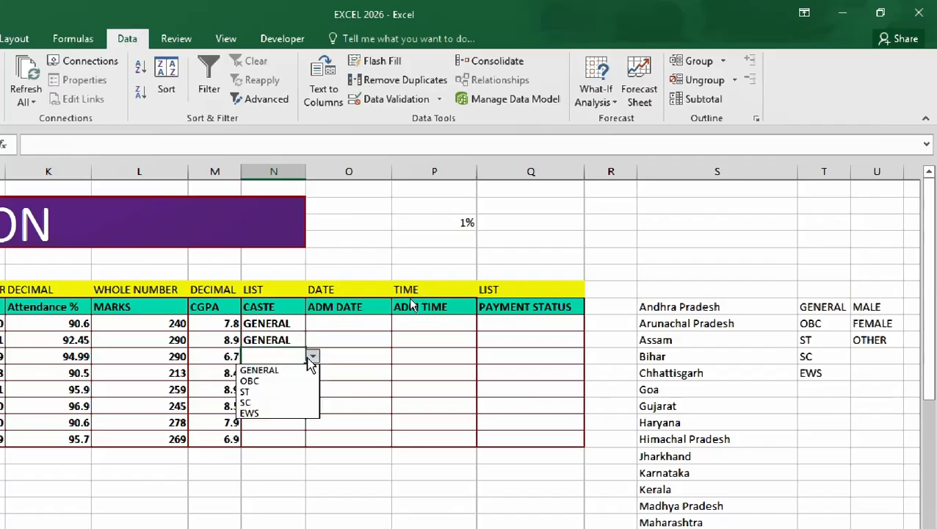
pyautogui.click(284, 388)
pyautogui.click(293, 373)
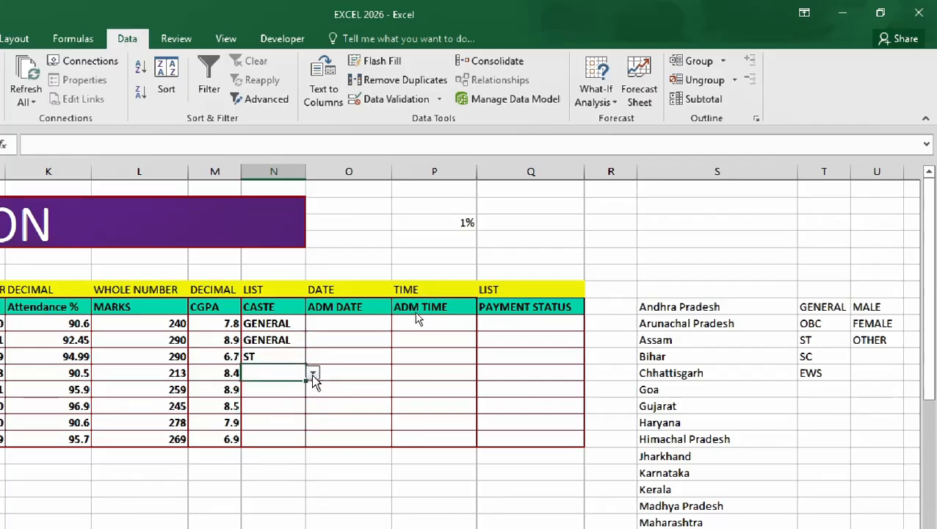
pyautogui.click(313, 373)
pyautogui.click(278, 410)
# - Fill CASTE cells N13:N16 from the validation list with SC, GENERAL, GENERAL and SC
pyautogui.click(277, 394)
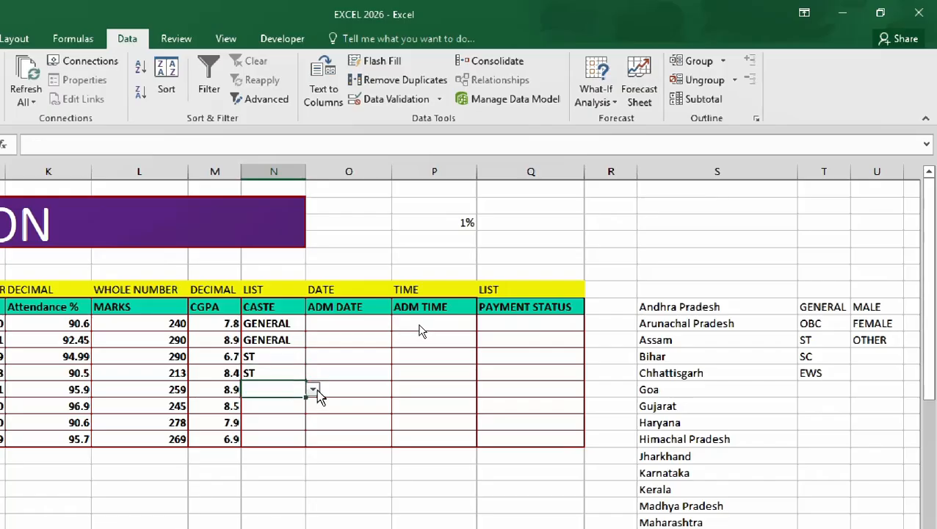
pyautogui.click(314, 390)
pyautogui.click(308, 435)
pyautogui.click(267, 407)
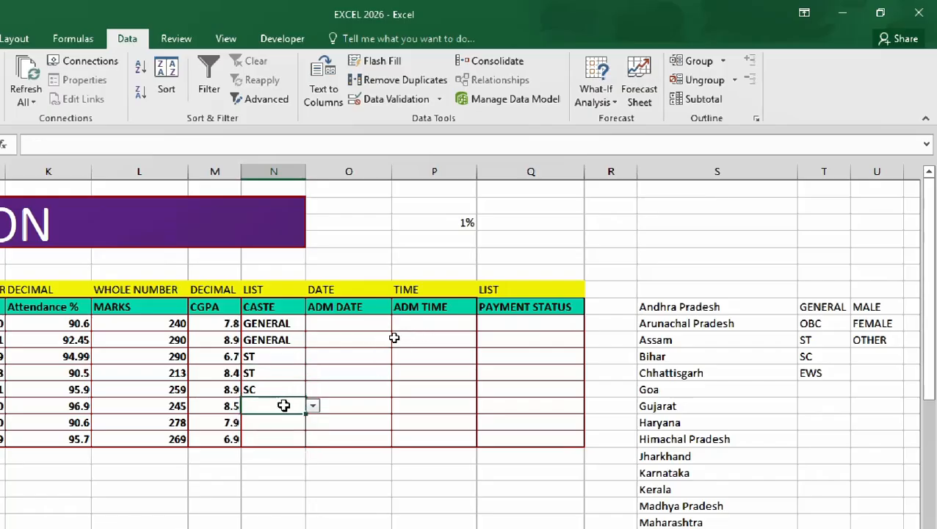
pyautogui.click(312, 406)
pyautogui.click(289, 422)
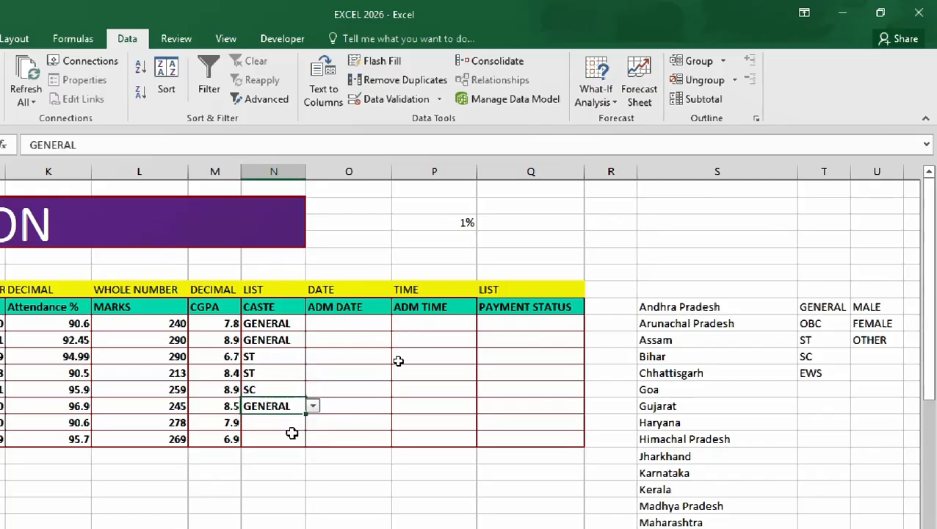
pyautogui.click(277, 422)
pyautogui.click(313, 422)
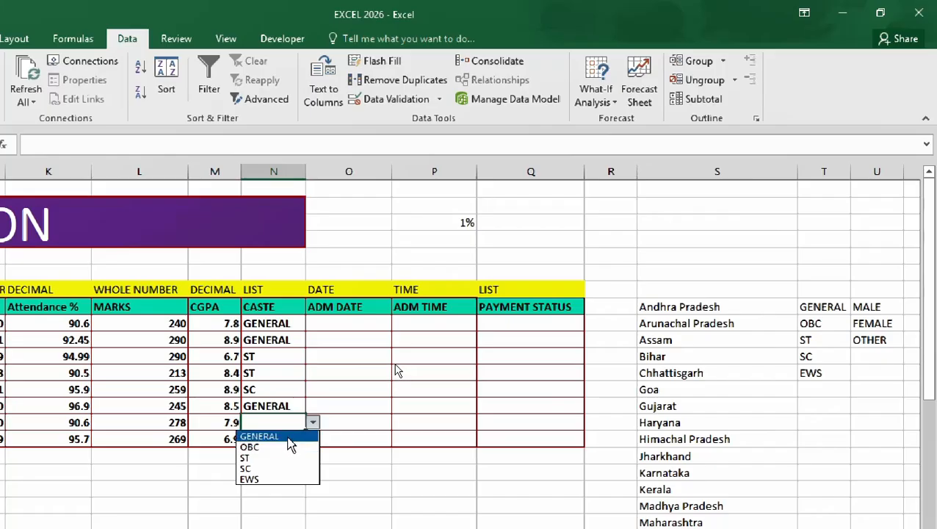
pyautogui.click(290, 436)
pyautogui.click(292, 438)
pyautogui.click(313, 439)
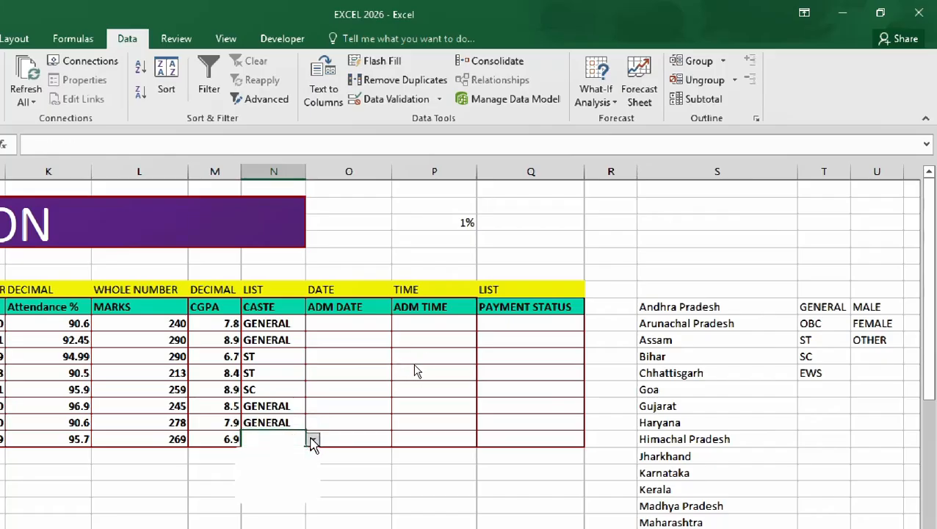
pyautogui.click(270, 485)
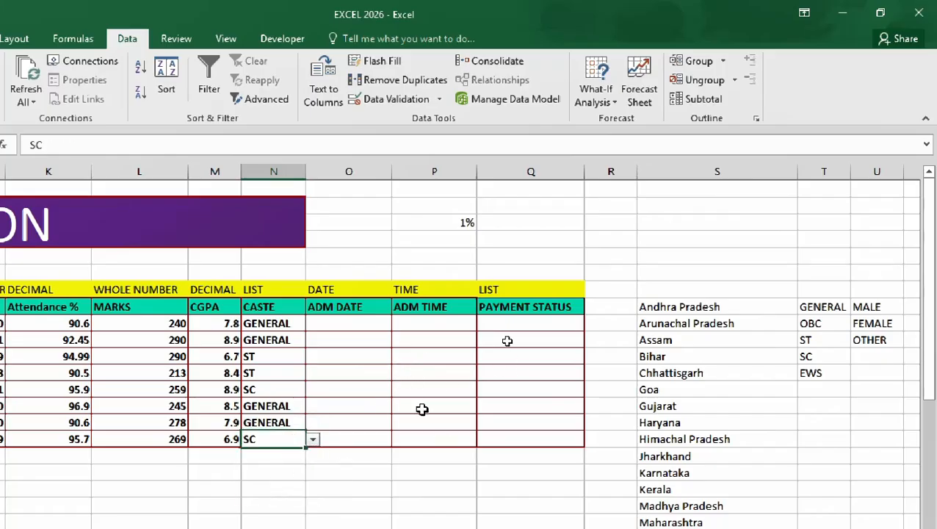
pyautogui.click(421, 410)
# - Begin a data validation rule for the ADM DATE cells O9:O16 that allows a Date
pyautogui.click(349, 324)
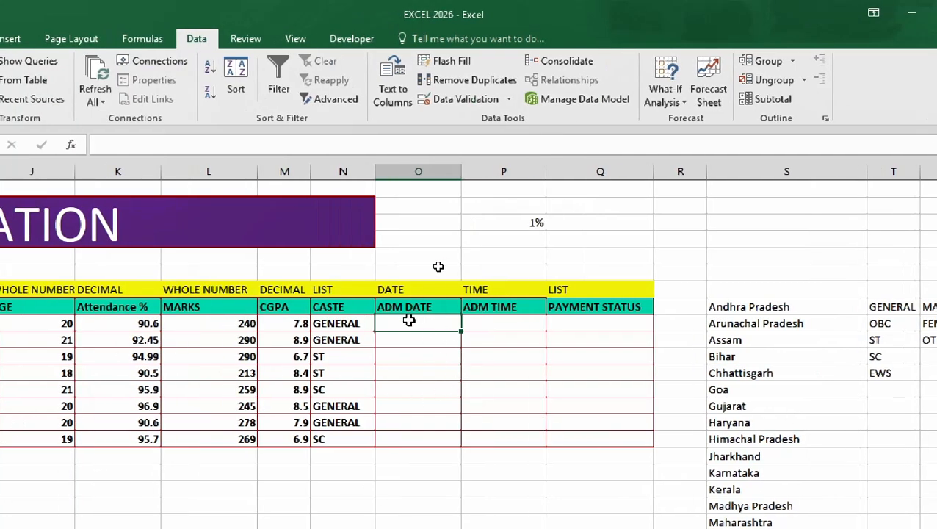
pyautogui.moveTo(409, 323); pyautogui.dragTo(390, 444)
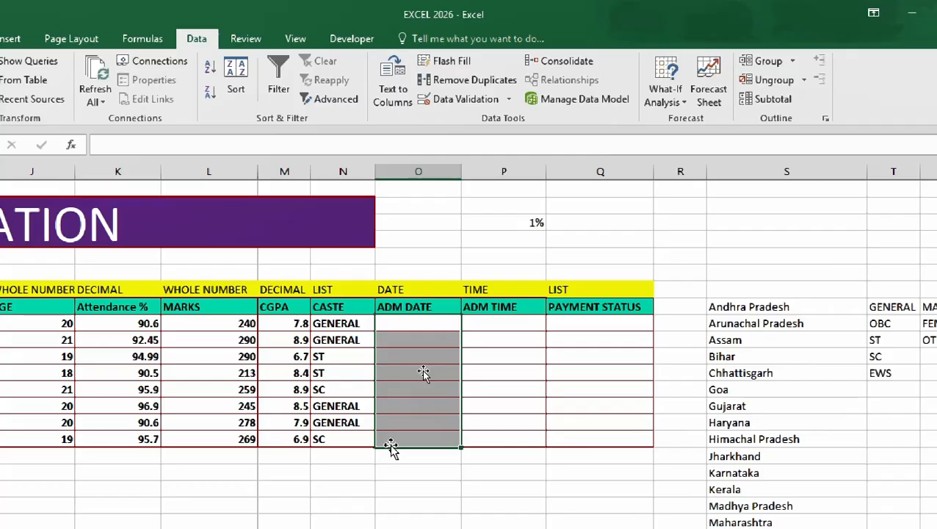
pyautogui.moveTo(434, 323); pyautogui.dragTo(429, 419)
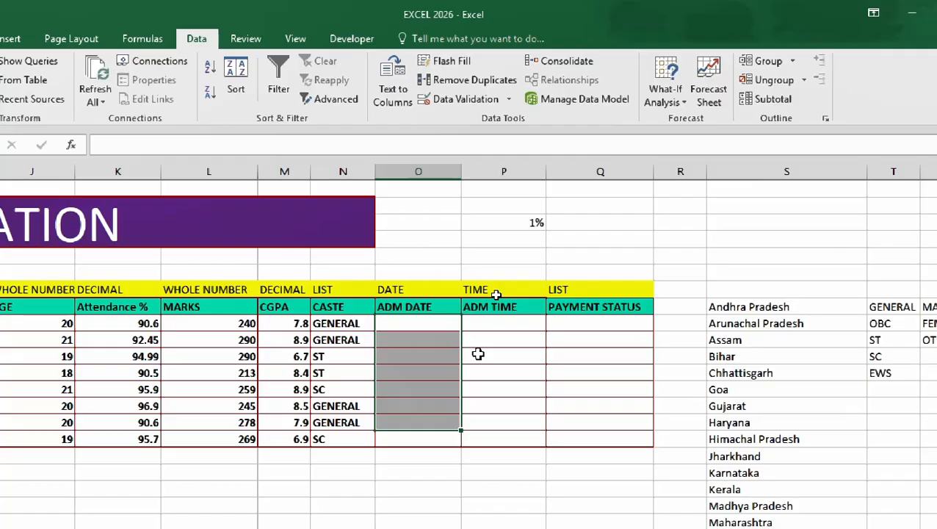
pyautogui.click(409, 323)
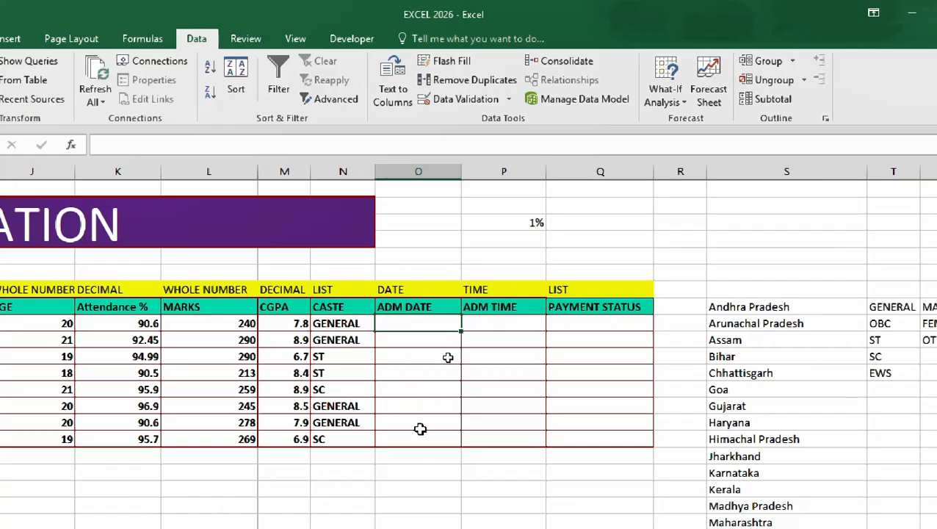
pyautogui.moveTo(432, 323); pyautogui.dragTo(418, 440)
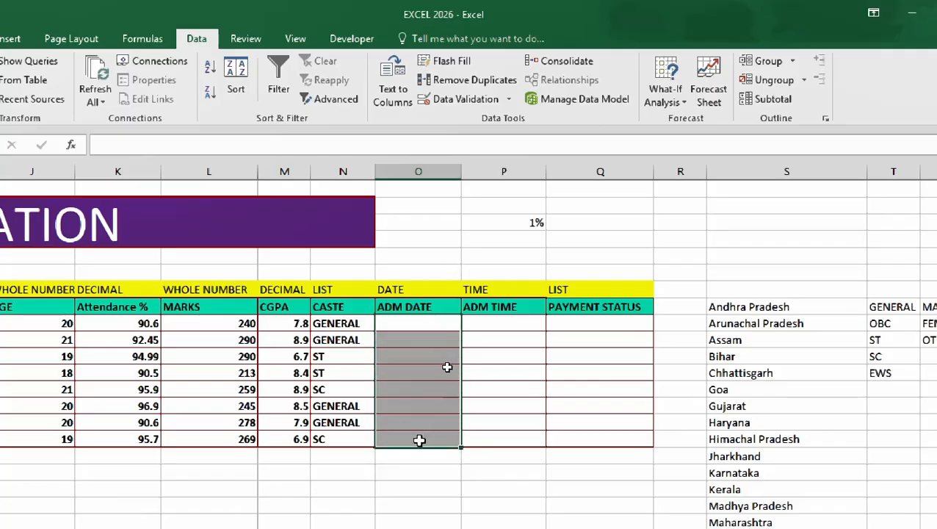
pyautogui.click(511, 100)
pyautogui.click(479, 120)
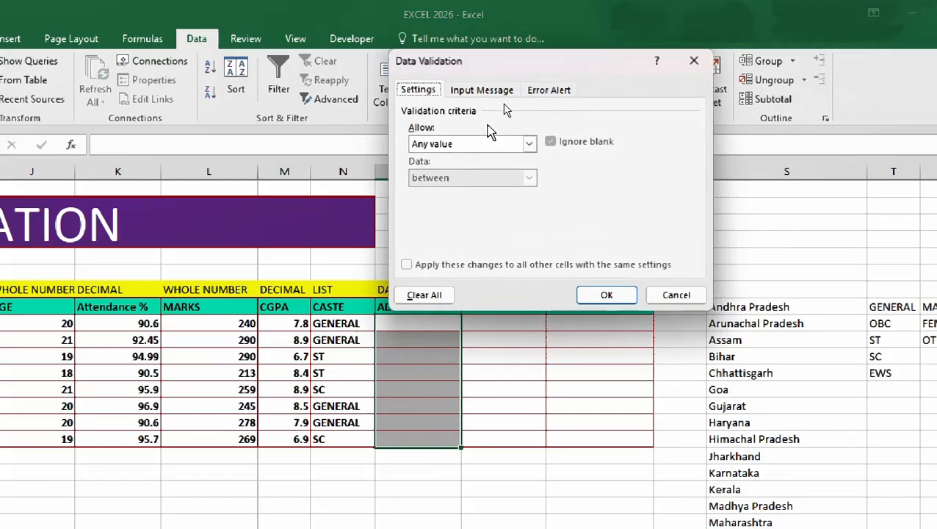
pyautogui.click(479, 144)
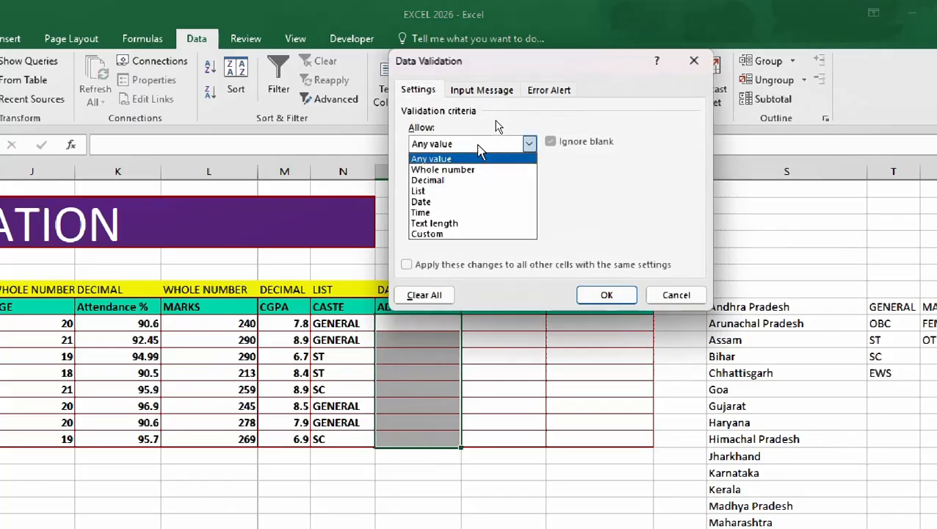
pyautogui.click(423, 202)
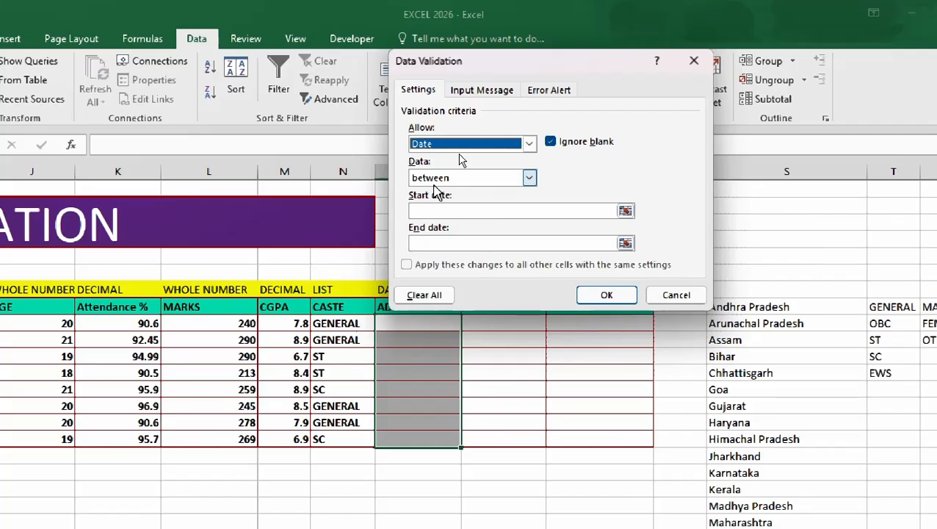
# - Limit the ADM DATE cells to dates between 1/3/2022 and 31/3/2022, and apply the rule
pyautogui.click(529, 179)
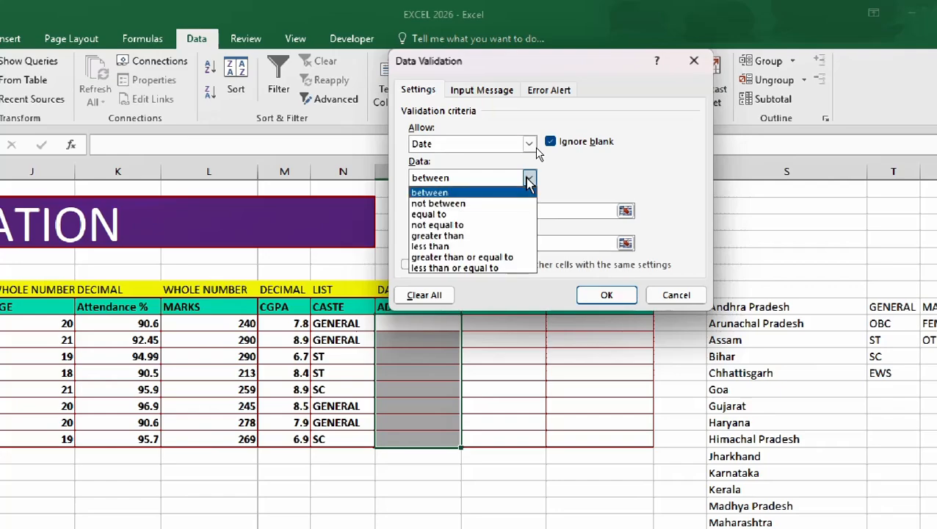
pyautogui.click(503, 194)
pyautogui.click(460, 210)
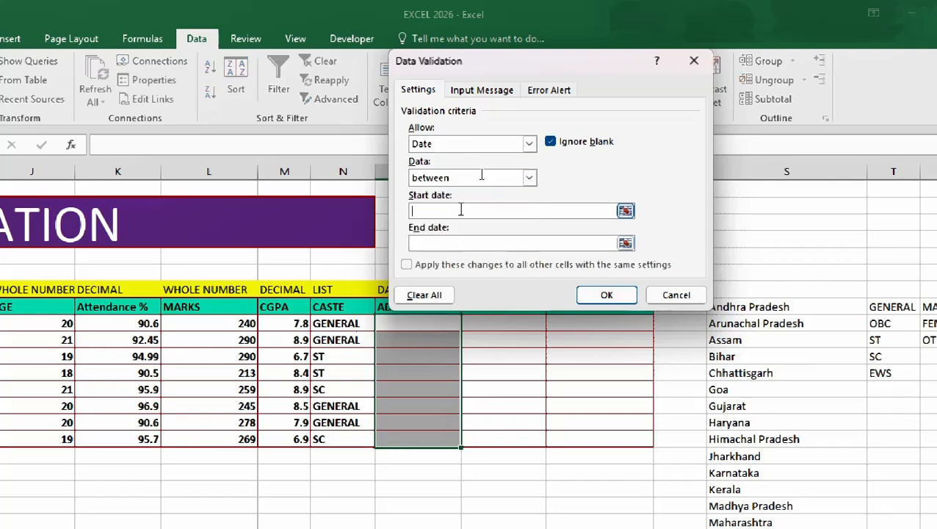
pyautogui.write('1/3/')
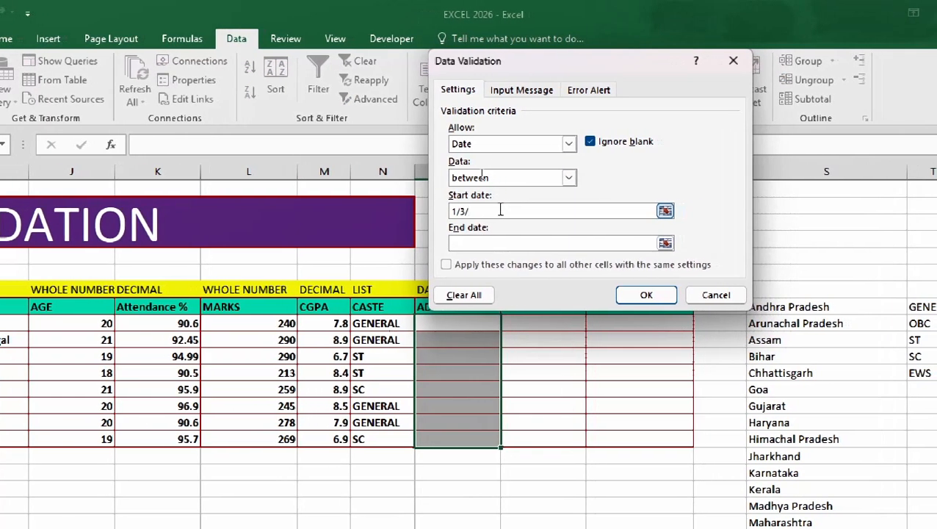
pyautogui.write('2022')
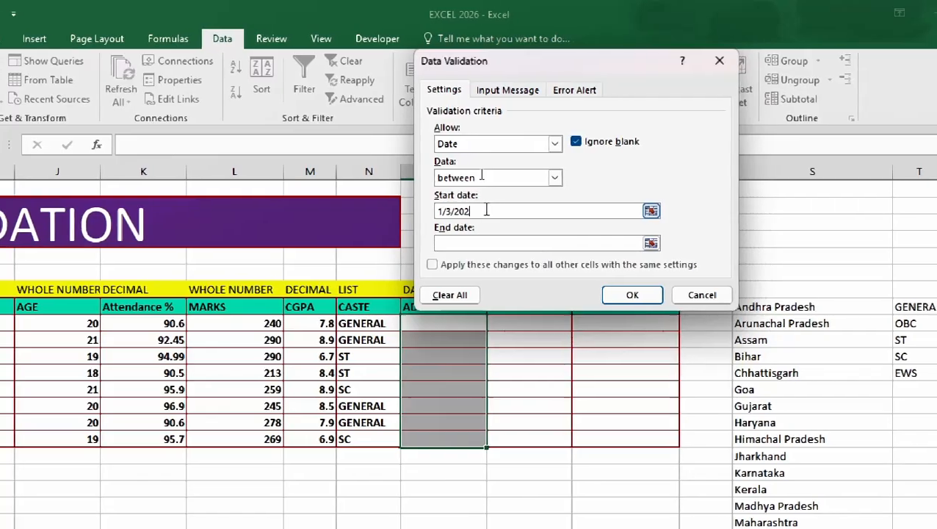
pyautogui.click(471, 243)
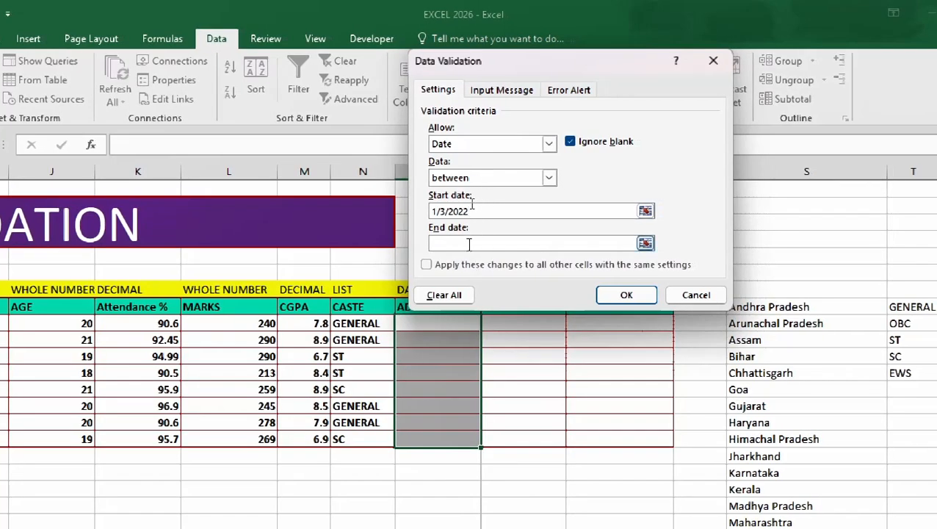
pyautogui.write('31/3/')
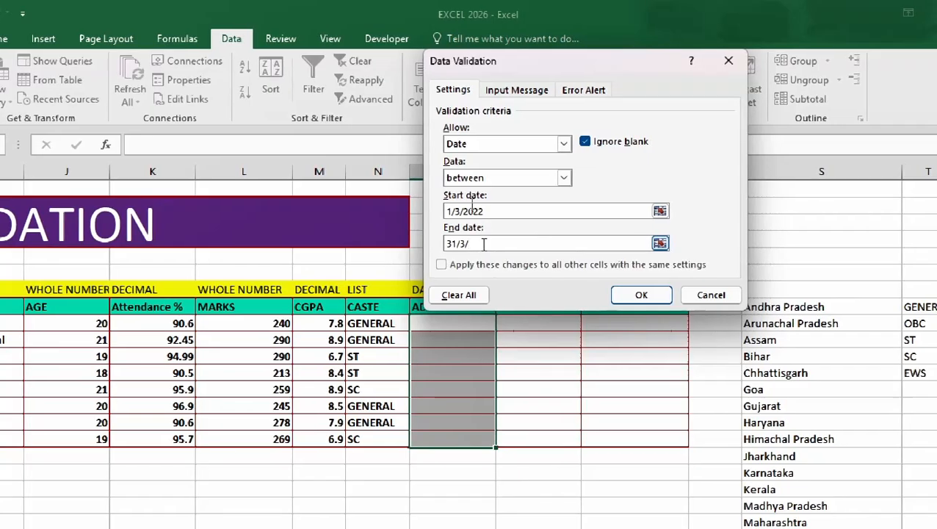
pyautogui.write('2022')
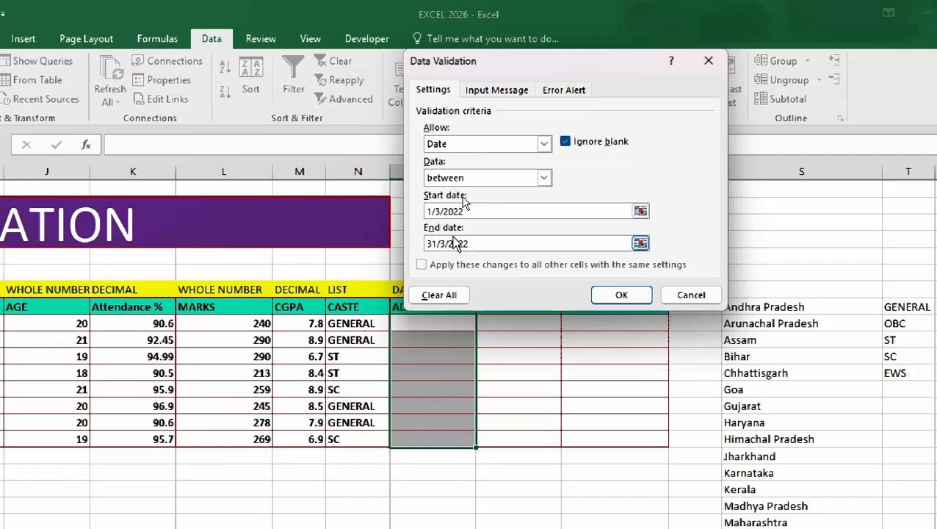
pyautogui.click(621, 294)
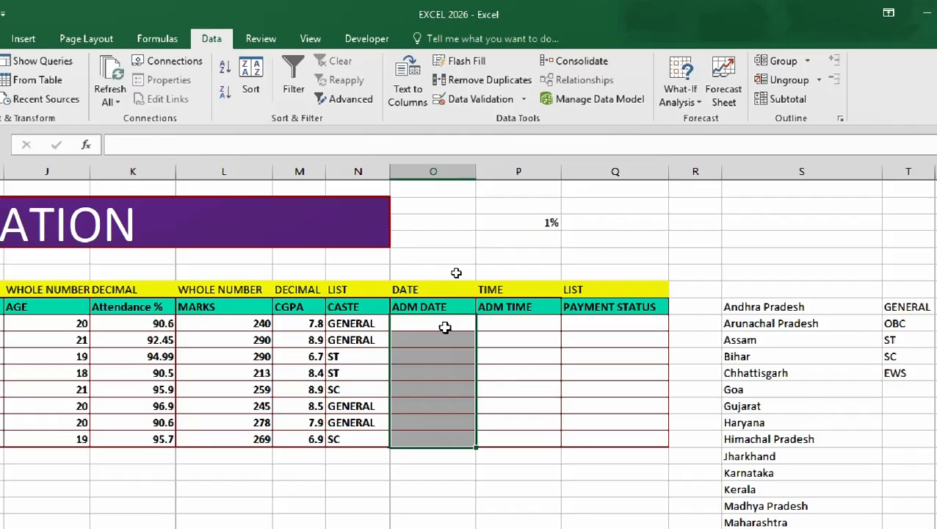
# - Enter the date 5/3/22 in the first ADM DATE cell, O9
pyautogui.click(445, 326)
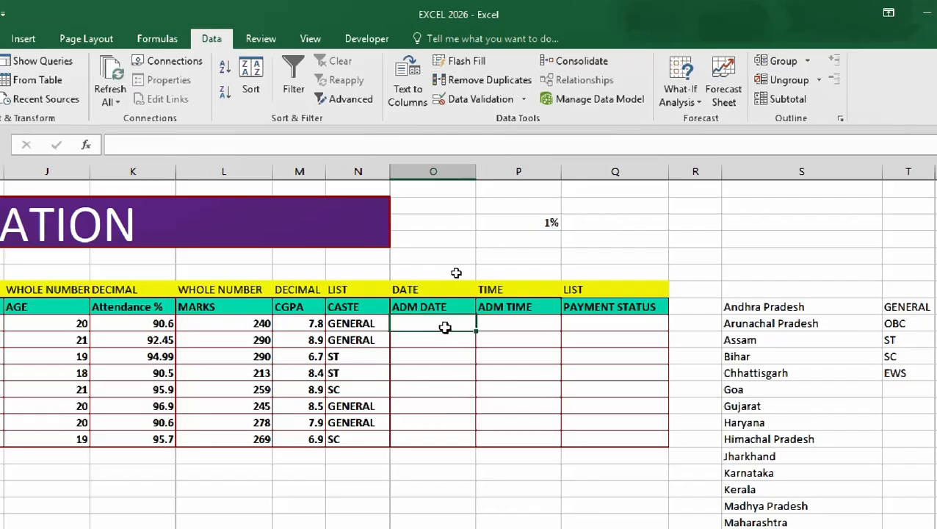
pyautogui.write('5/3/')
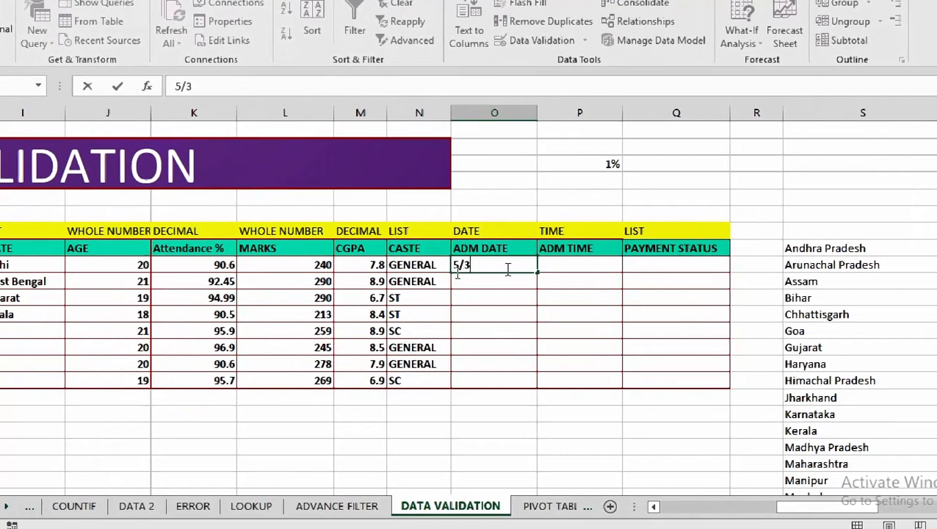
pyautogui.write('20')
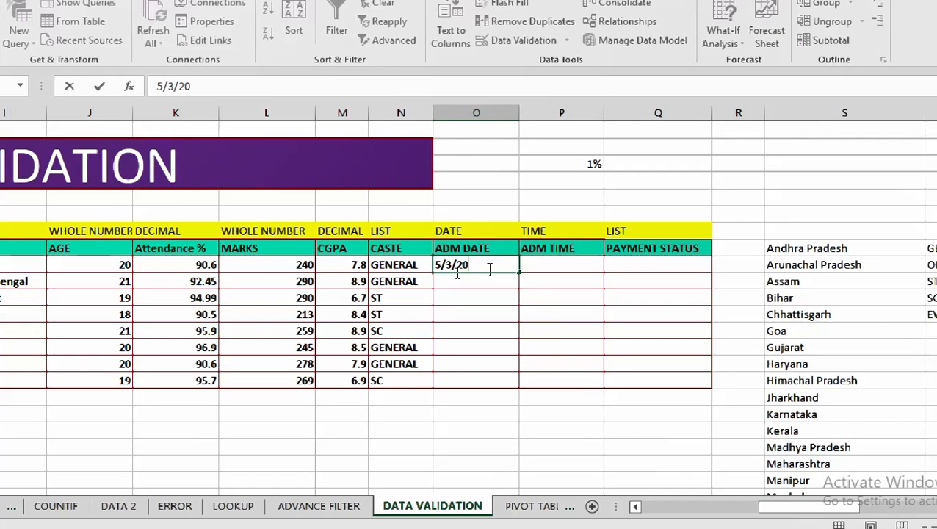
pyautogui.press('BackSpace')
pyautogui.write('2')
pyautogui.click(479, 283)
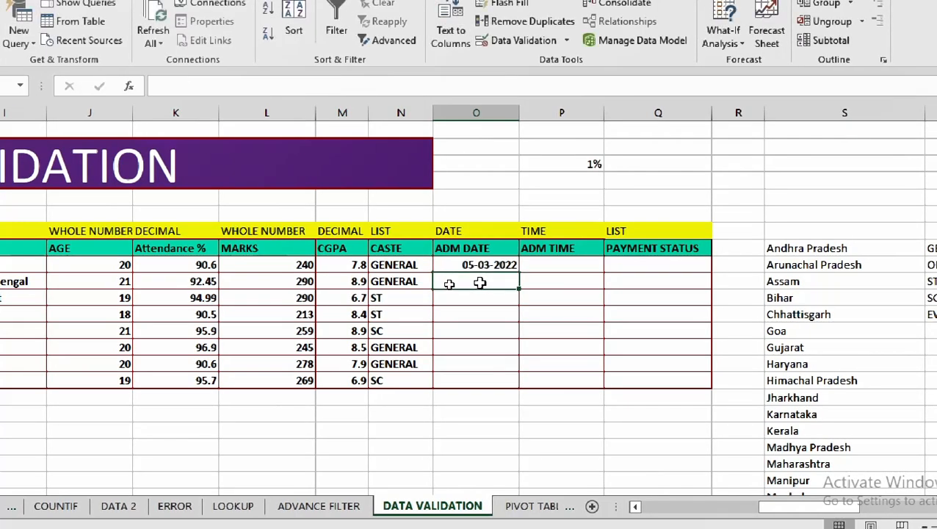
# - Test the ADM DATE limit by trying to enter 7/5/22 in cell O10
pyautogui.write('7/5/')
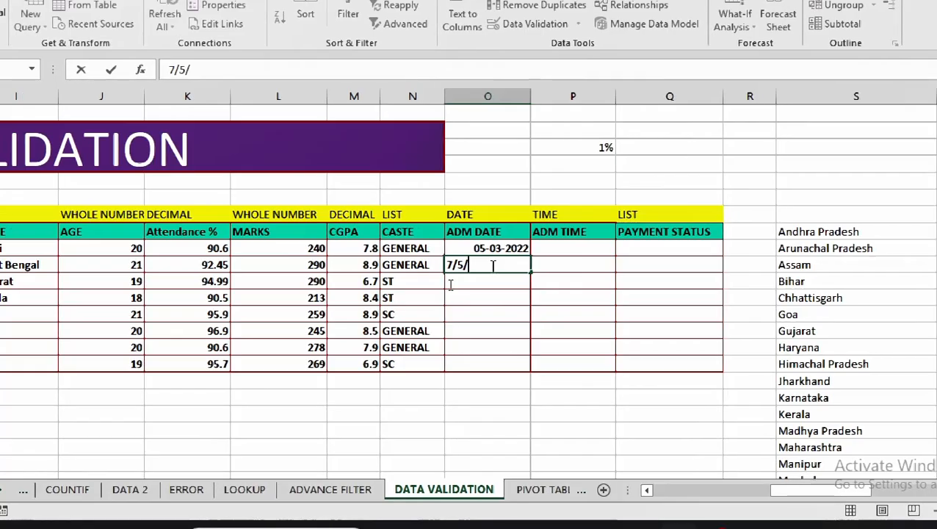
pyautogui.write('22')
pyautogui.click(487, 282)
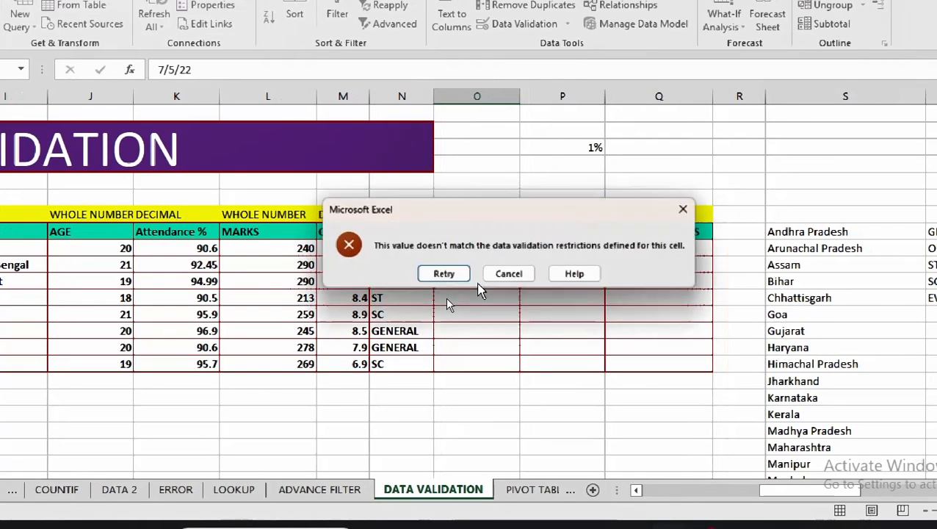
pyautogui.click(511, 276)
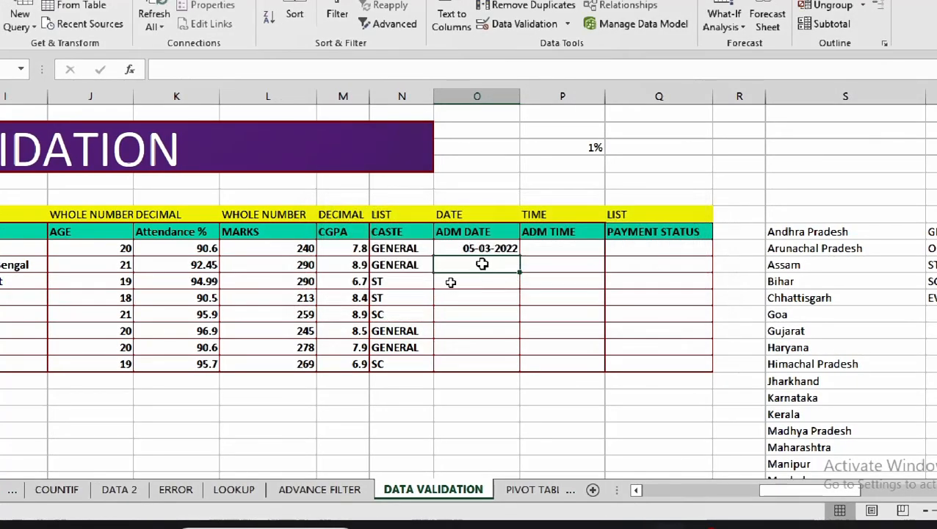
# - Enter the date 7/3/22 in both ADM DATE cells O10 and O11
pyautogui.doubleClick(481, 264)
pyautogui.write('3/22')
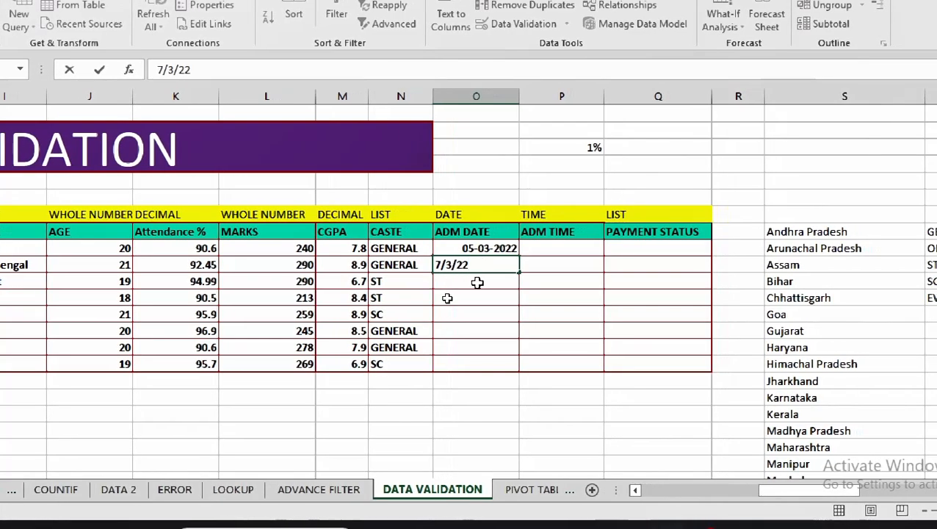
pyautogui.click(479, 282)
pyautogui.write('7')
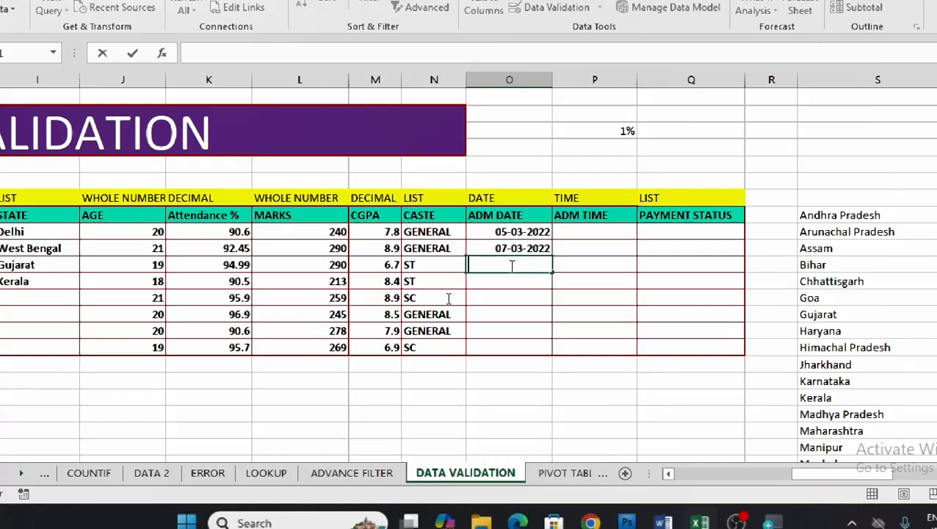
pyautogui.write('/3/')
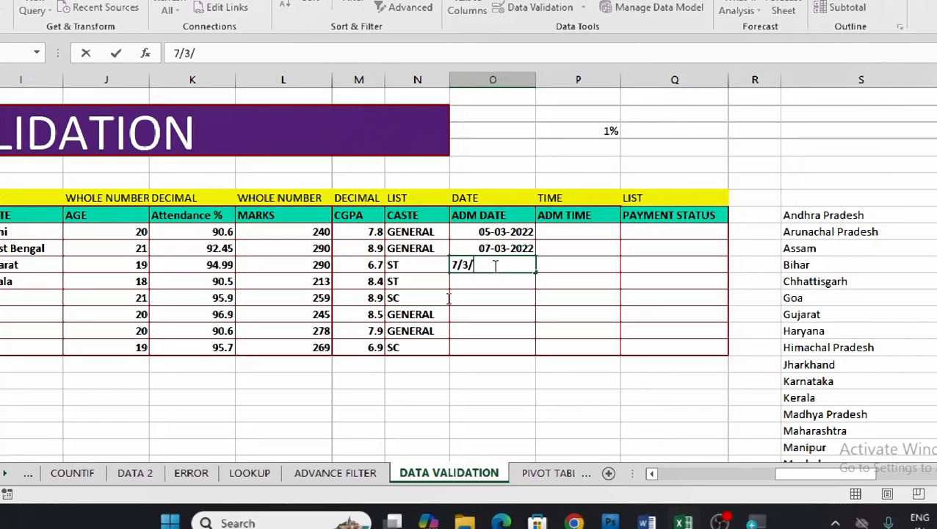
pyautogui.write('22')
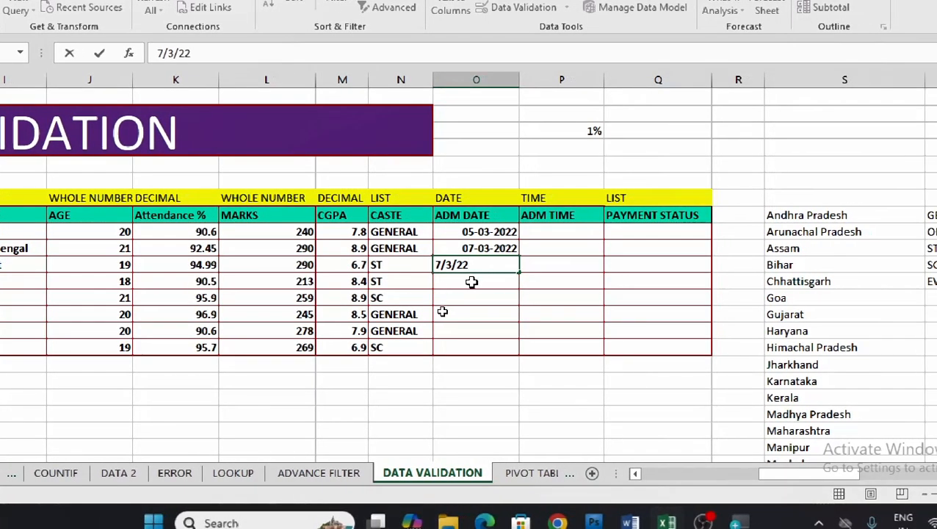
pyautogui.press('Return')
# - Fill ADM DATE cells O12 and O13 with 8/3/22 and 7/3/22
pyautogui.write('8/')
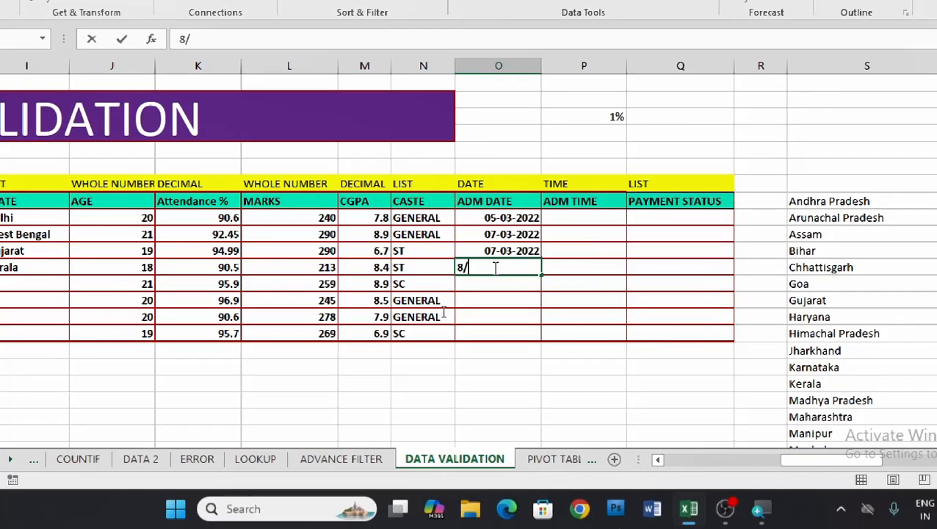
pyautogui.write('3')
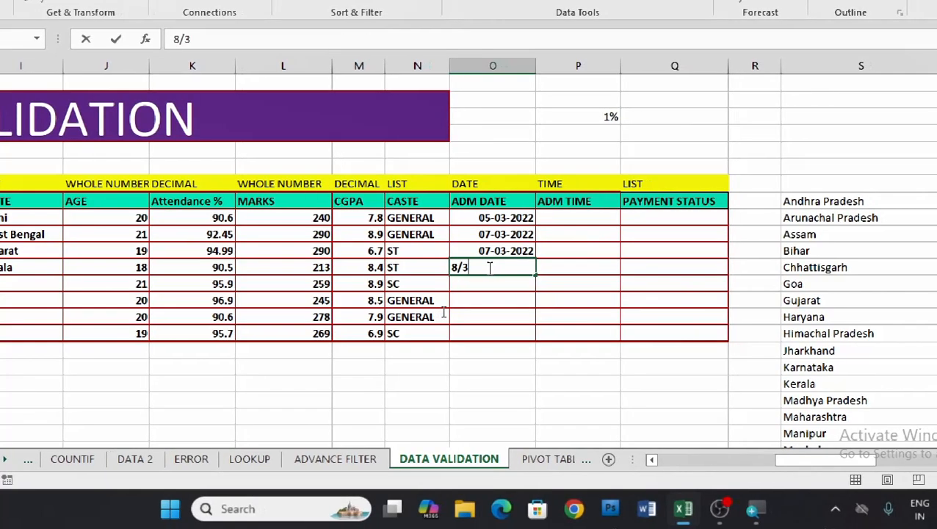
pyautogui.write('/22')
pyautogui.press('Return')
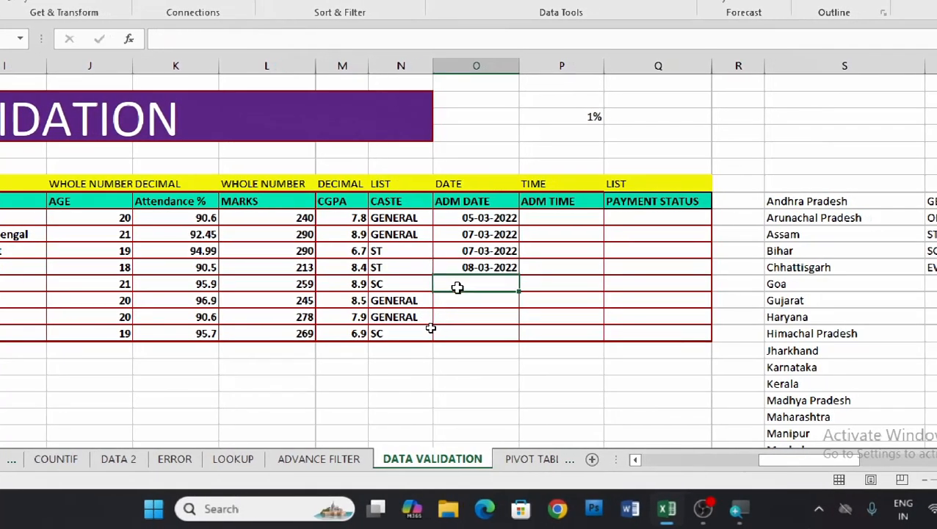
pyautogui.write('7/')
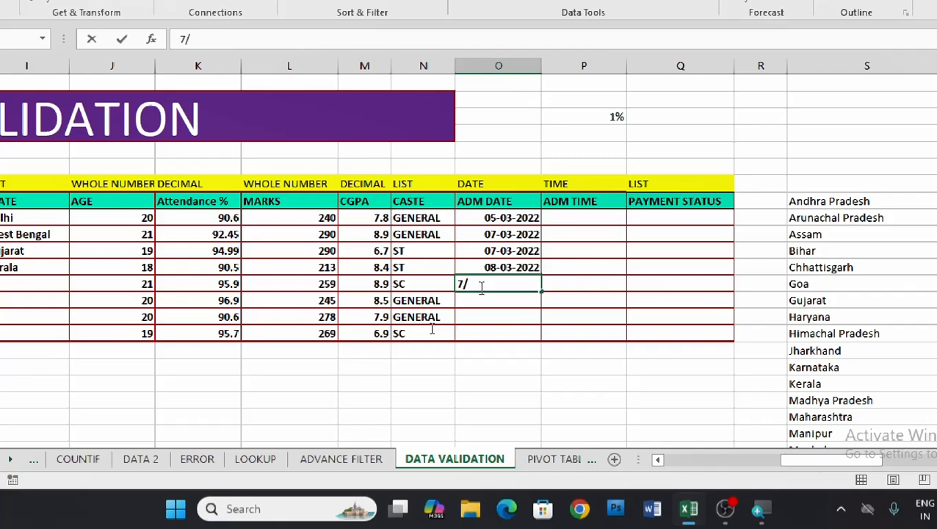
pyautogui.write('3/')
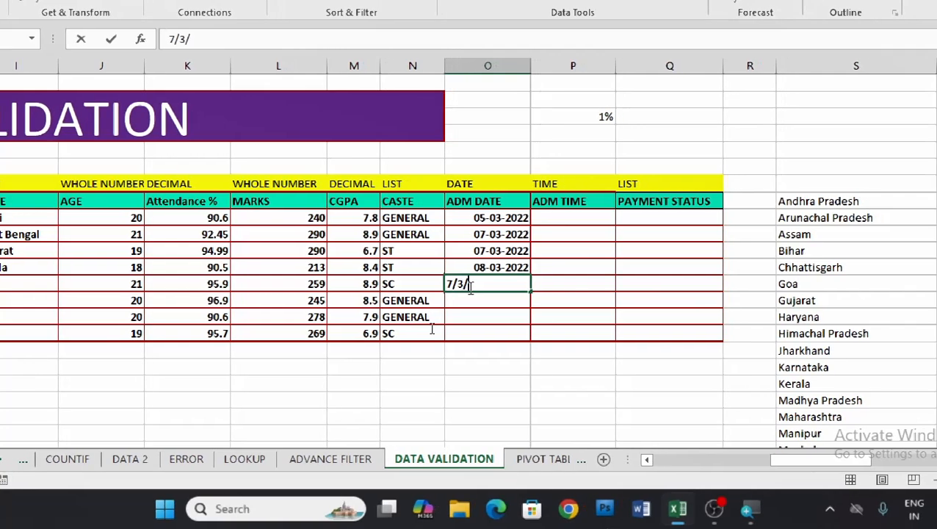
pyautogui.write('22')
pyautogui.press('Return')
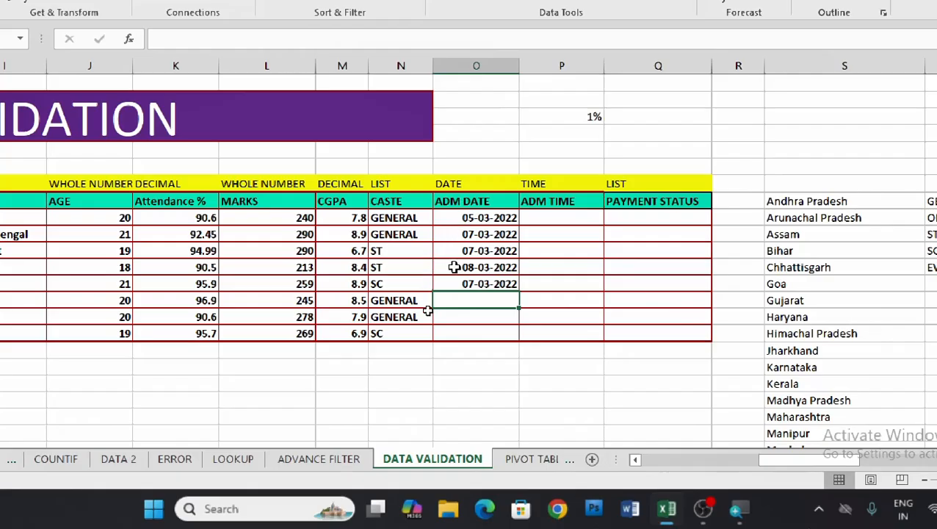
# - Begin a data validation rule for the ADM TIME cells P9:P16 that allows a Time
pyautogui.click(558, 217)
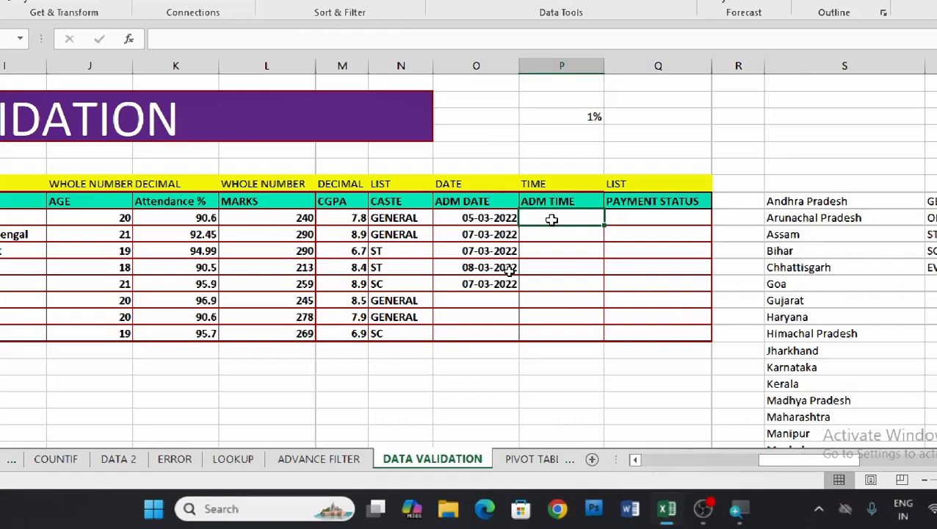
pyautogui.moveTo(552, 219); pyautogui.dragTo(545, 333)
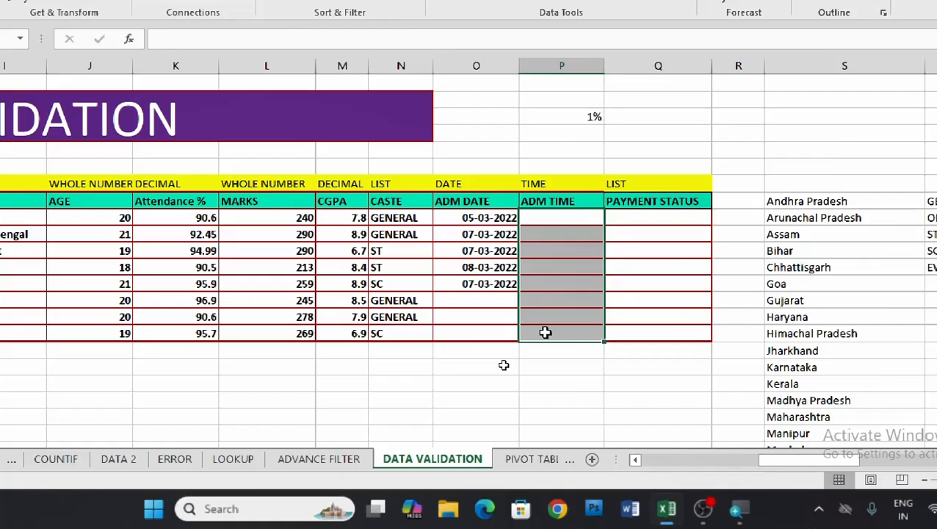
pyautogui.moveTo(567, 216); pyautogui.dragTo(563, 329)
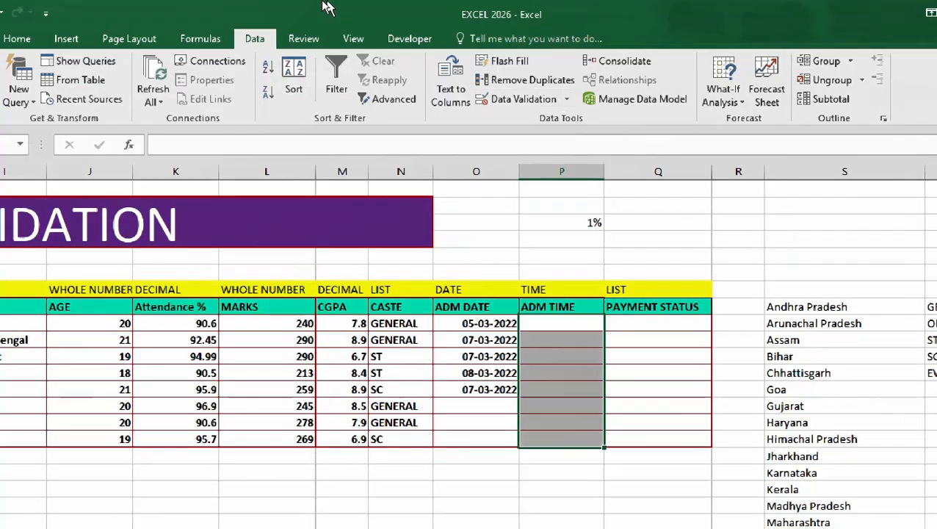
pyautogui.click(565, 103)
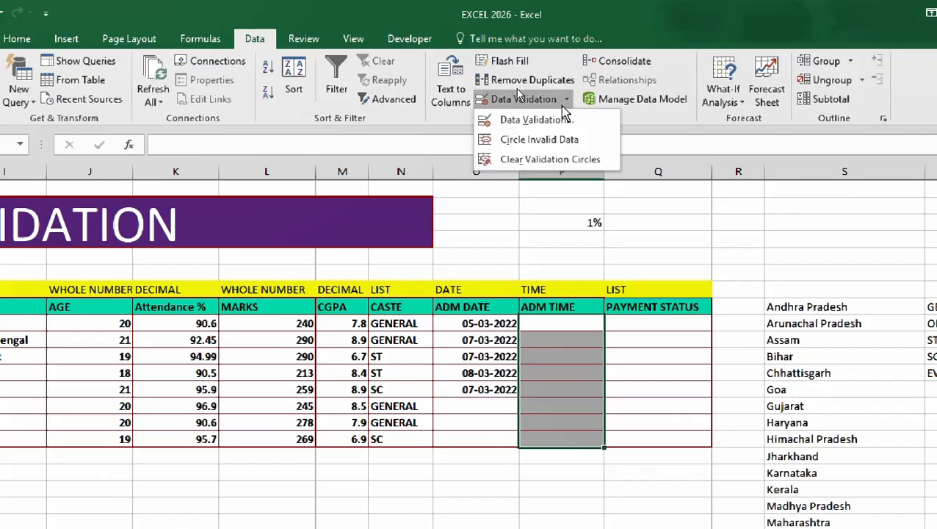
pyautogui.click(549, 121)
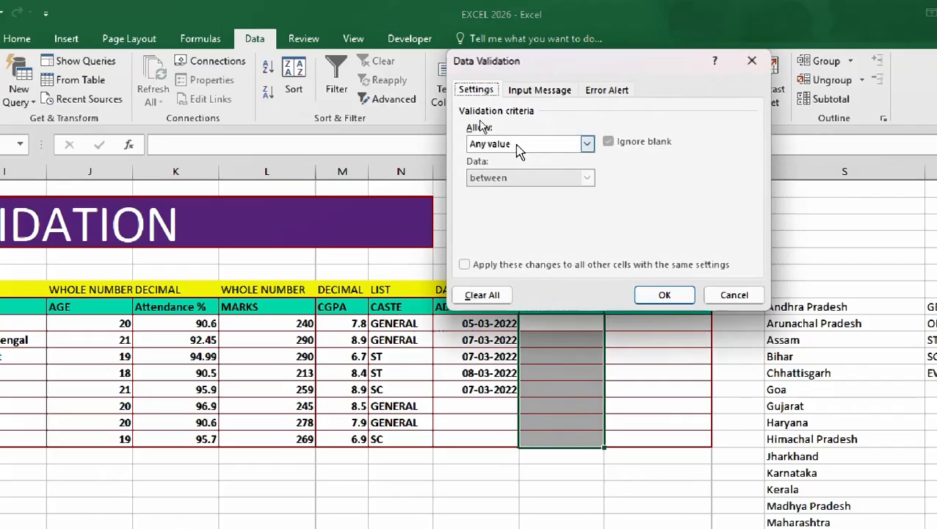
pyautogui.click(519, 144)
pyautogui.click(485, 213)
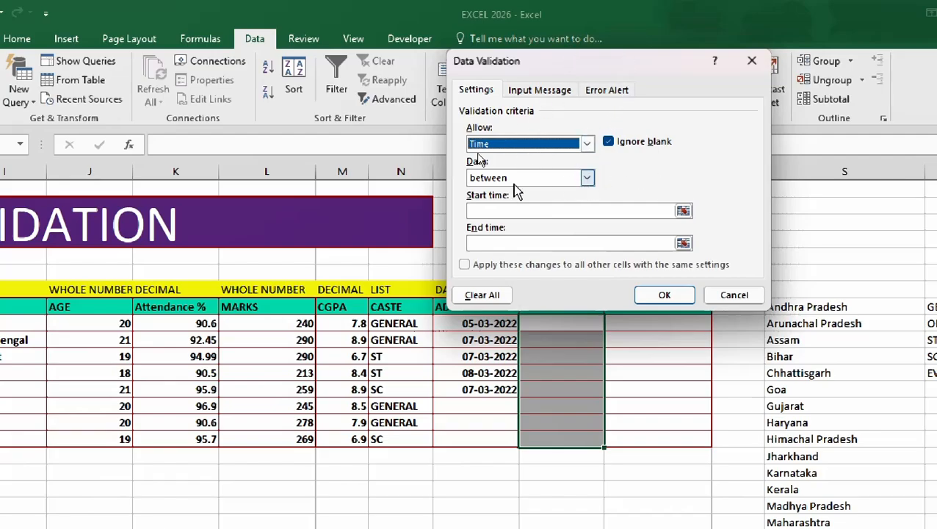
# - Restrict the ADM TIME cells to times between 10:00 AM and 5:00 PM and apply the validation rule
pyautogui.click(512, 209)
pyautogui.write('1')
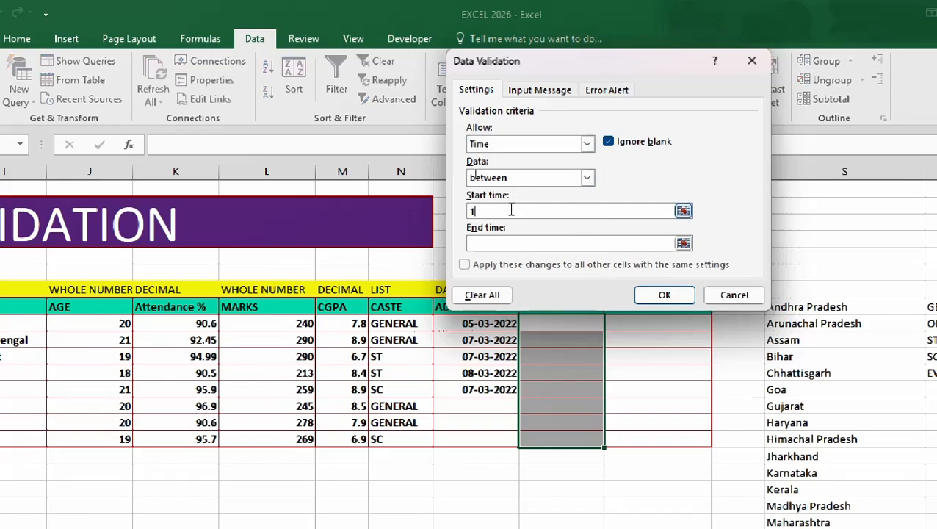
pyautogui.write('0:00')
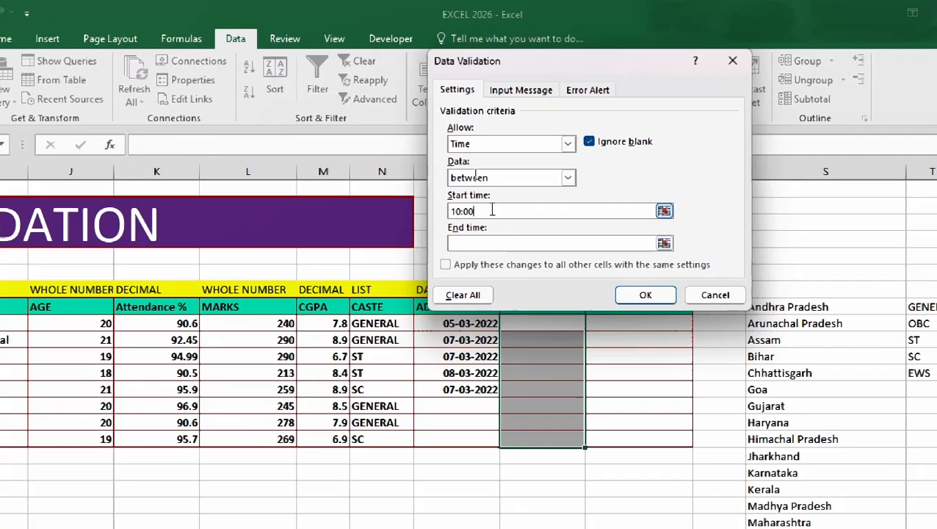
pyautogui.write(' AM')
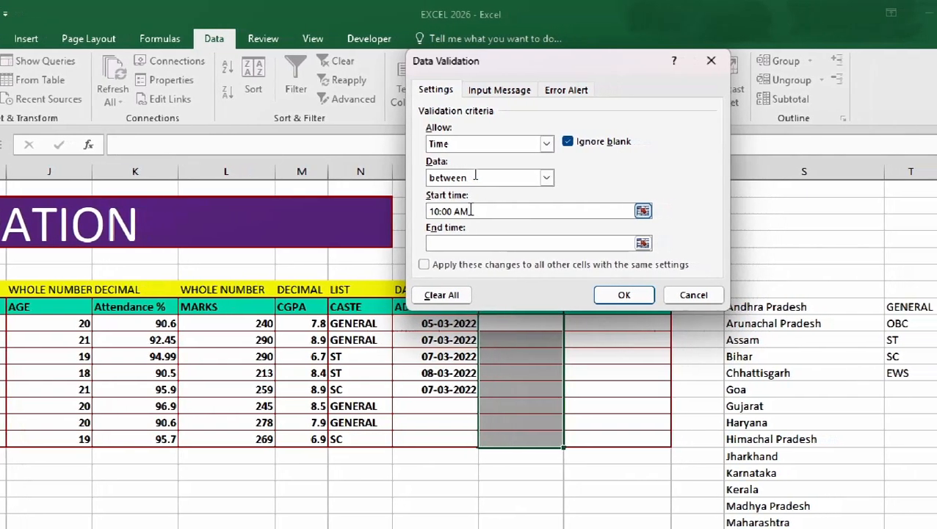
pyautogui.click(465, 246)
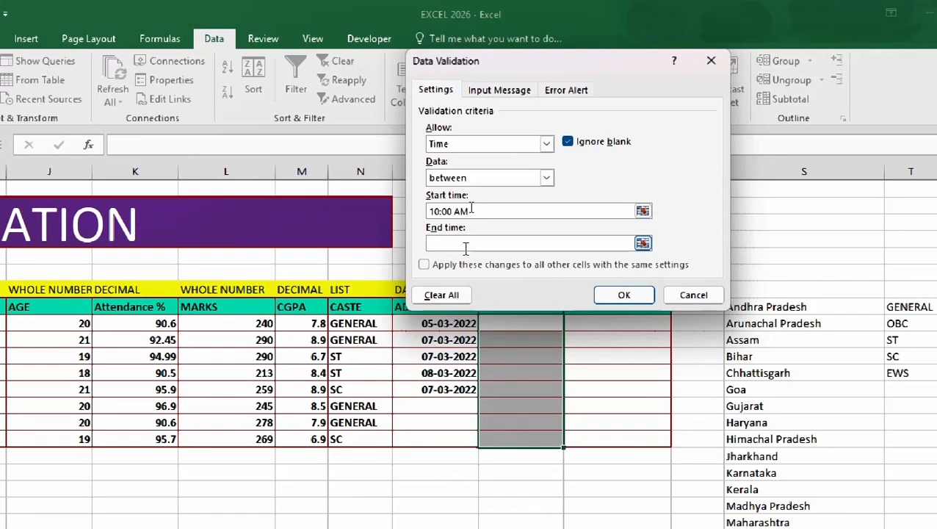
pyautogui.write('5:')
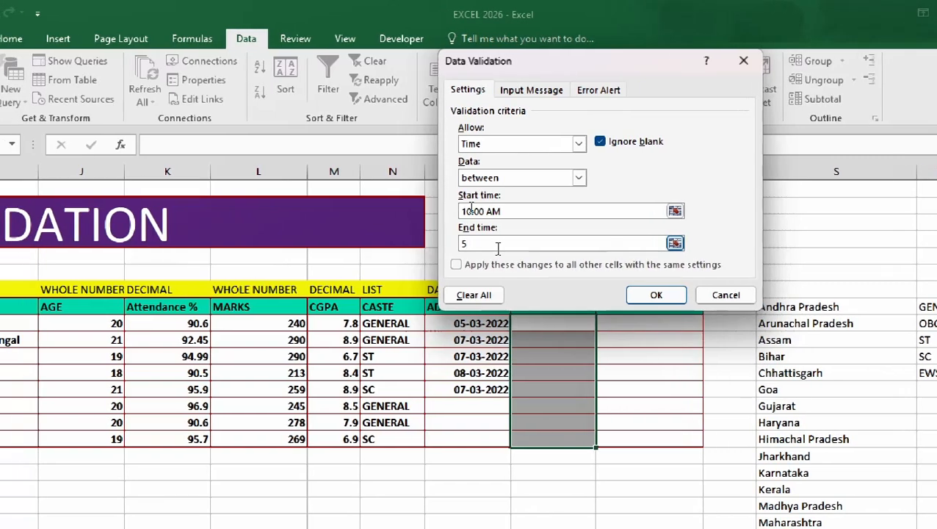
pyautogui.write('00 PM')
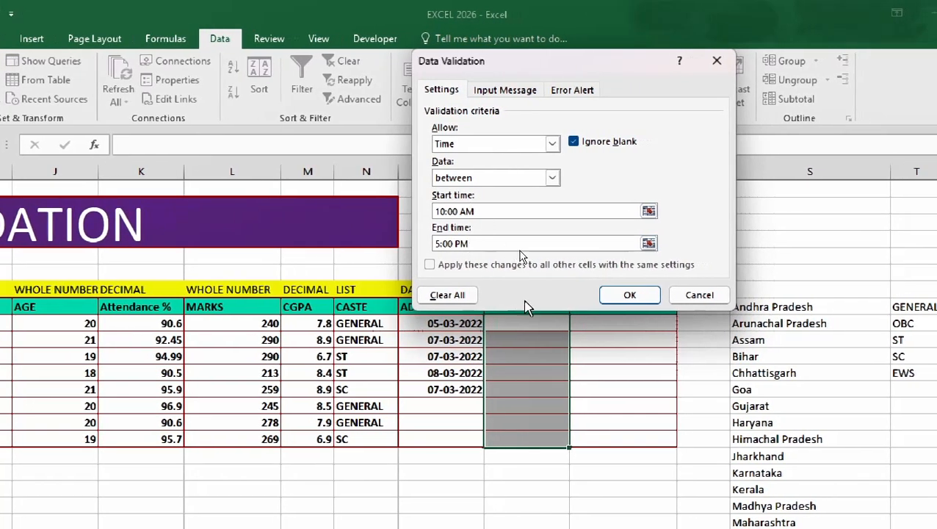
pyautogui.click(627, 295)
# - Enter the time 11:20 in ADM TIME cell P9 and open the cell to check its entry
pyautogui.click(546, 327)
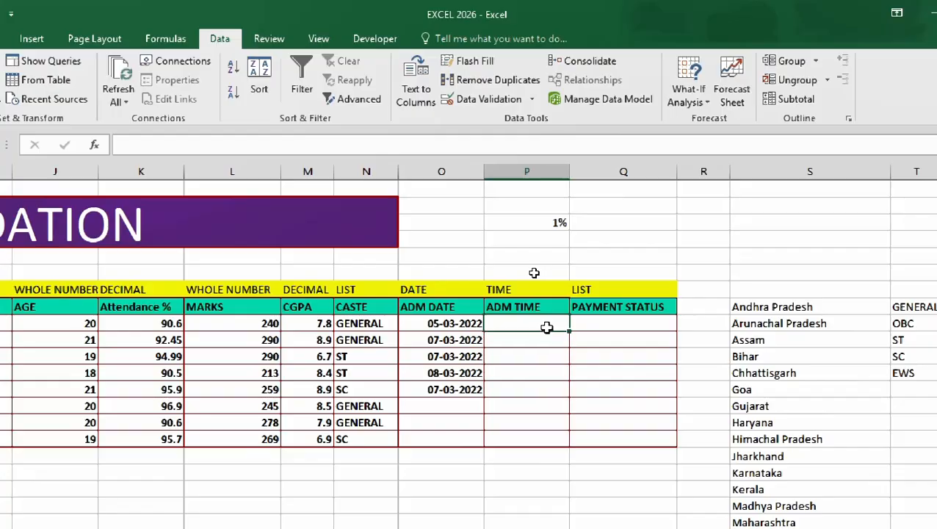
pyautogui.write('11:')
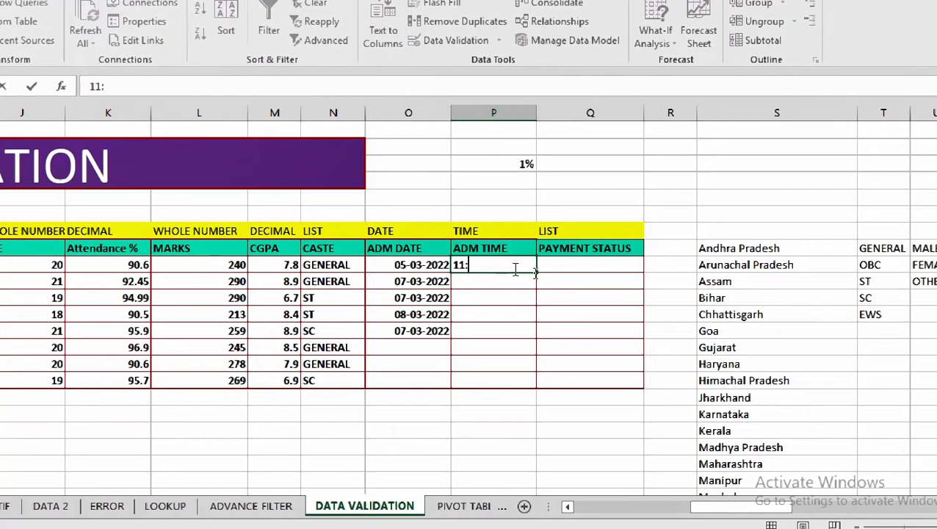
pyautogui.write('20')
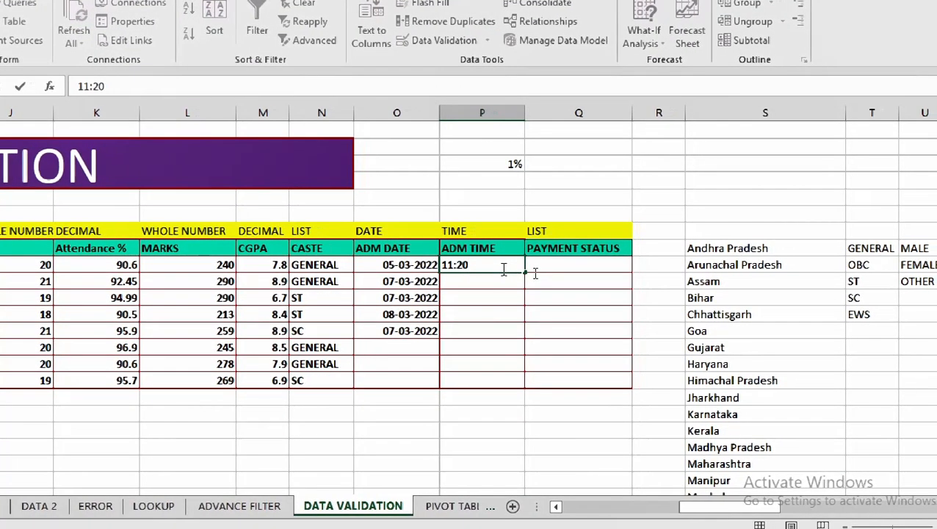
pyautogui.press('Return')
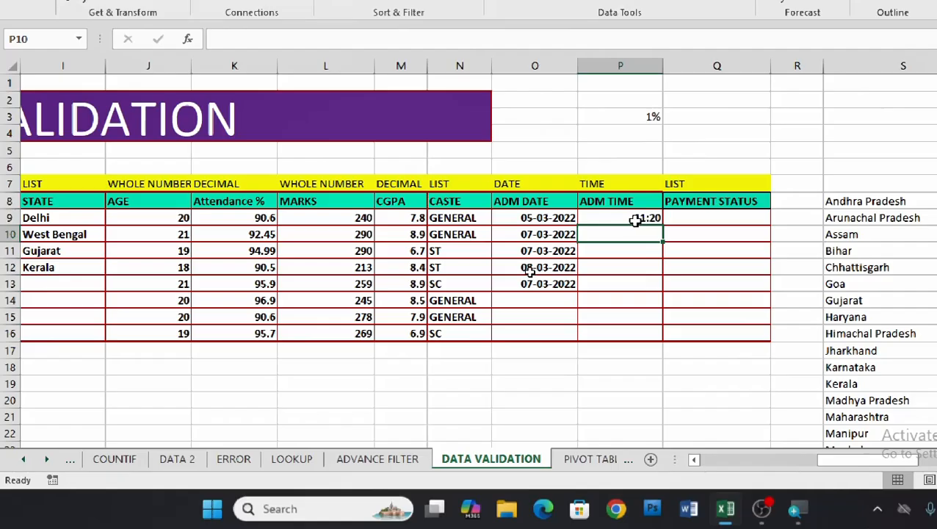
pyautogui.click(633, 218)
pyautogui.doubleClick(633, 218)
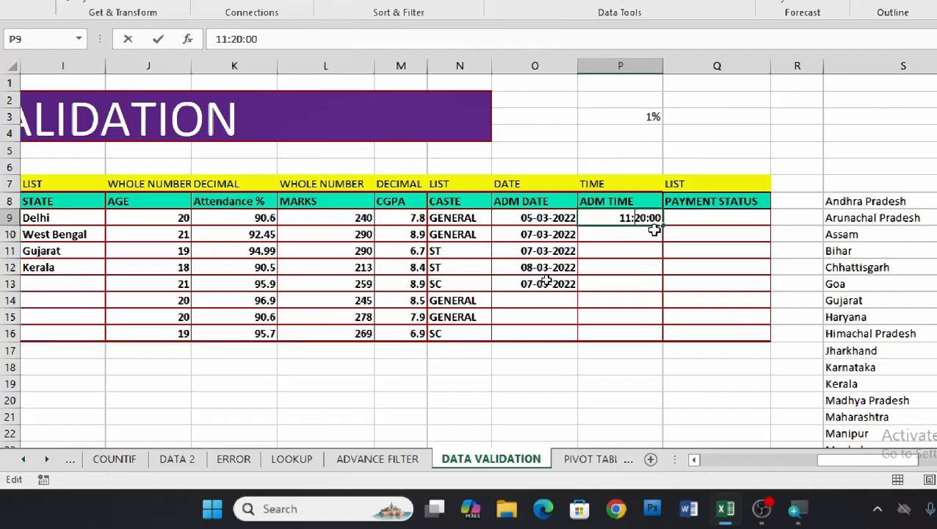
# - Test the lower ADM TIME limit by trying to enter 9:40 AM in cell P10
pyautogui.click(628, 234)
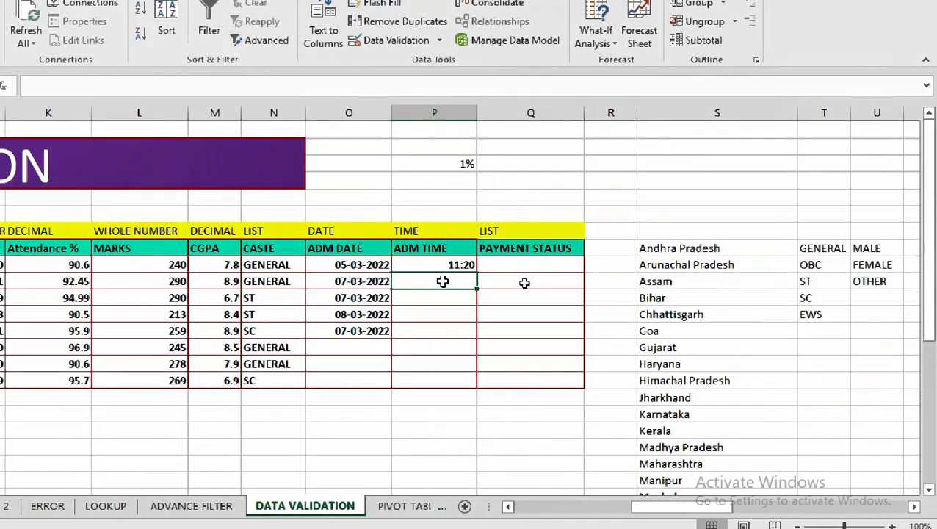
pyautogui.write('9:40')
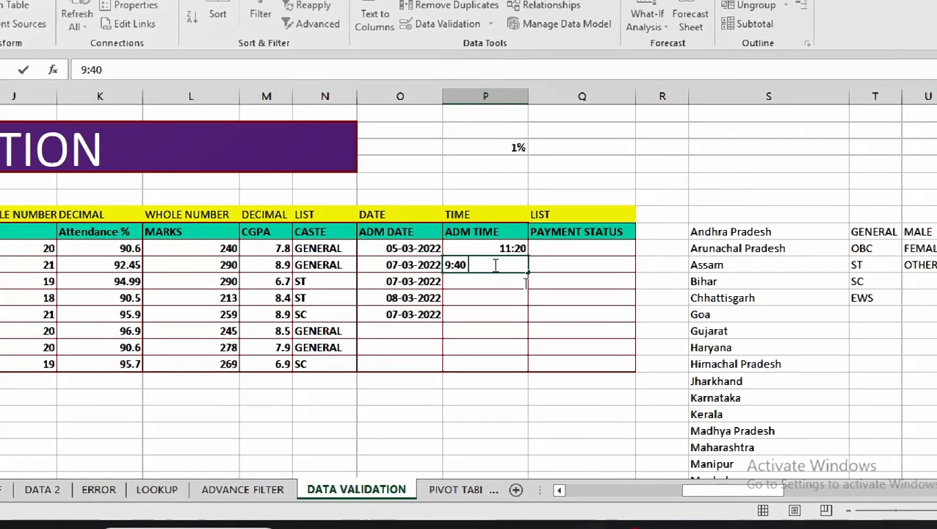
pyautogui.write(' AM')
pyautogui.press('Return')
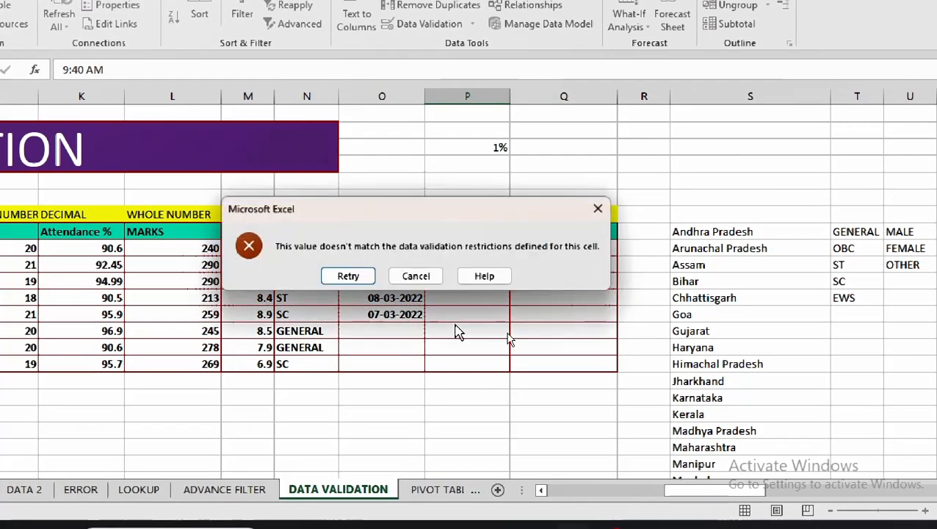
pyautogui.click(415, 276)
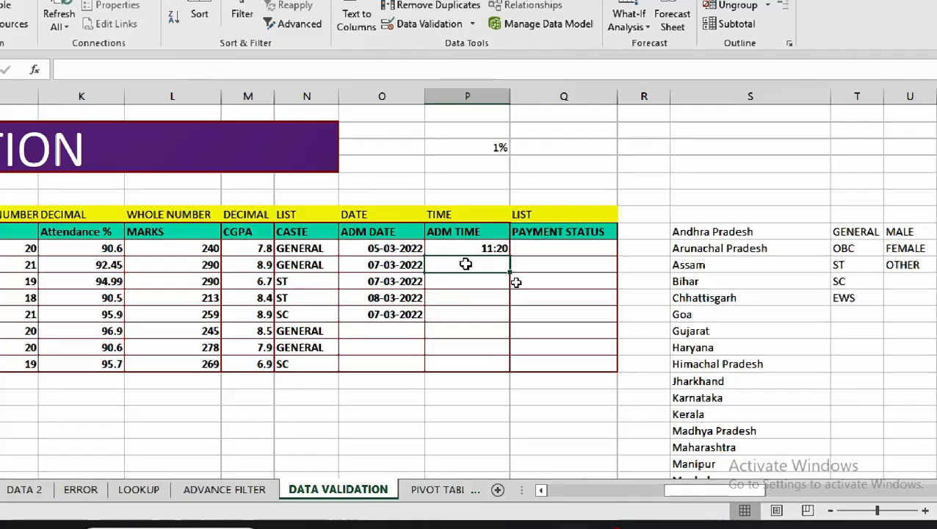
# - Enter the time 12:50 PM in ADM TIME cell P10
pyautogui.write('12:')
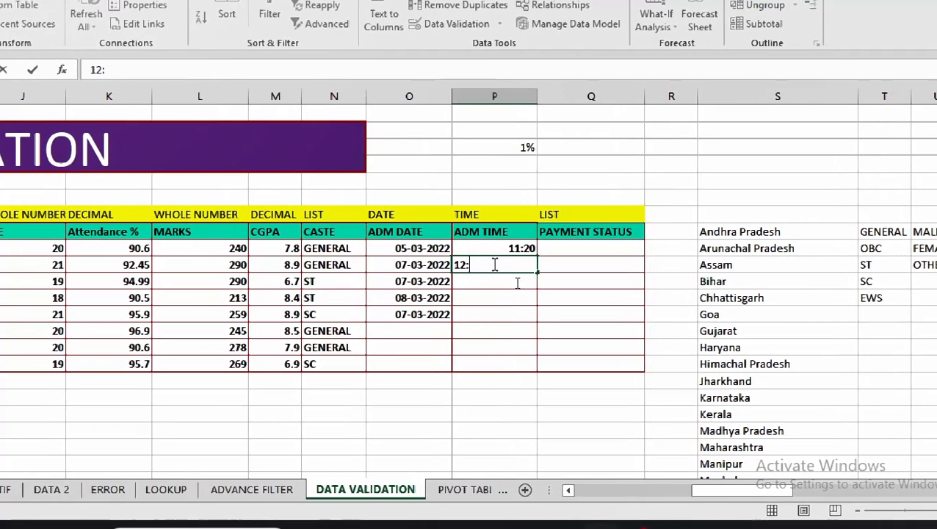
pyautogui.write('50')
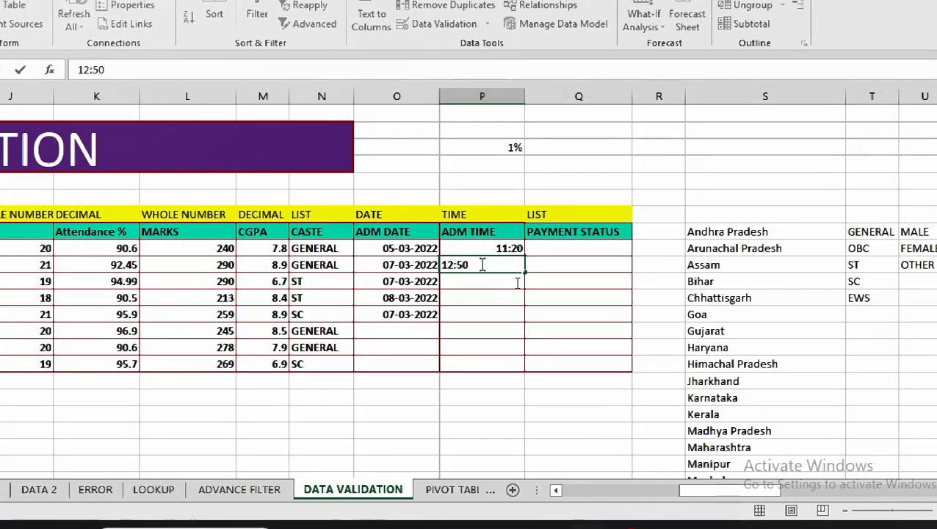
pyautogui.write(' AM')
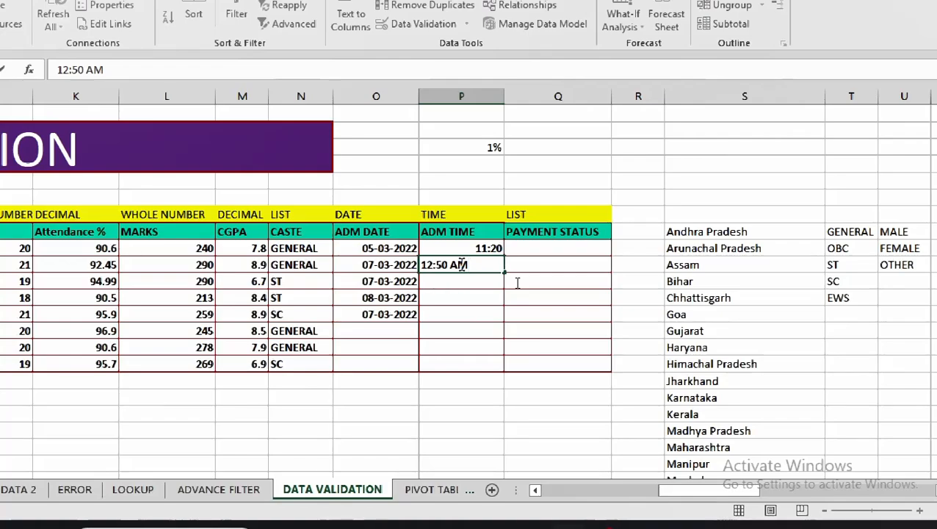
pyautogui.press('BackSpace')
pyautogui.press('BackSpace')
pyautogui.press('BackSpace')
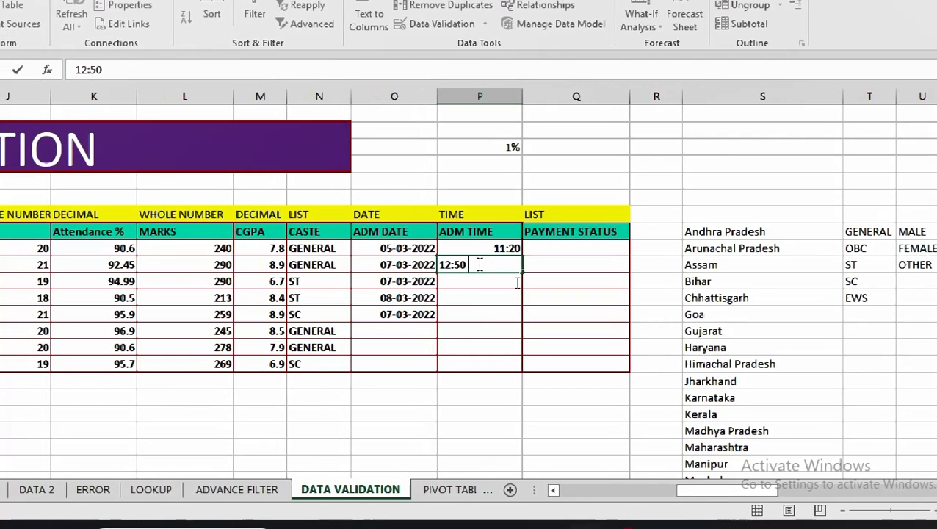
pyautogui.write('PM')
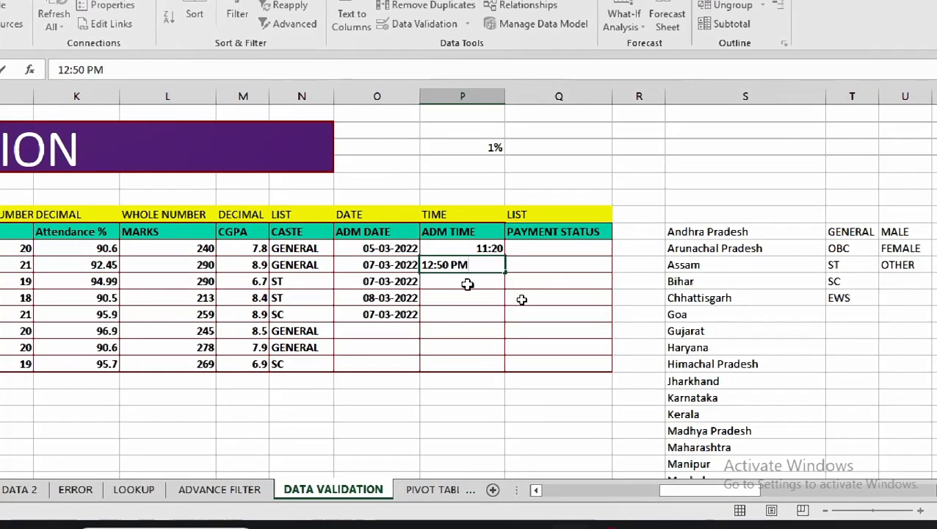
pyautogui.click(468, 284)
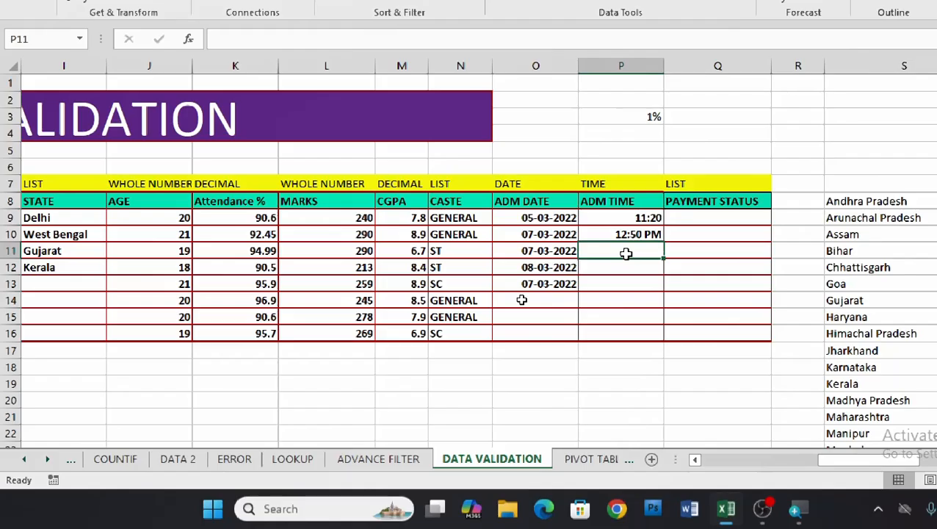
# - Test the upper ADM TIME limit by trying to enter 5:50 PM in cell P11
pyautogui.write('5')
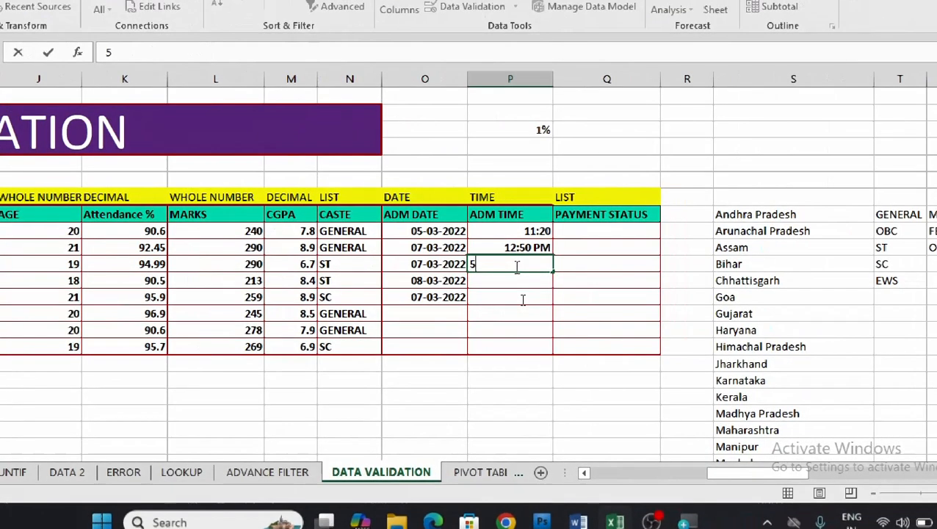
pyautogui.write(':')
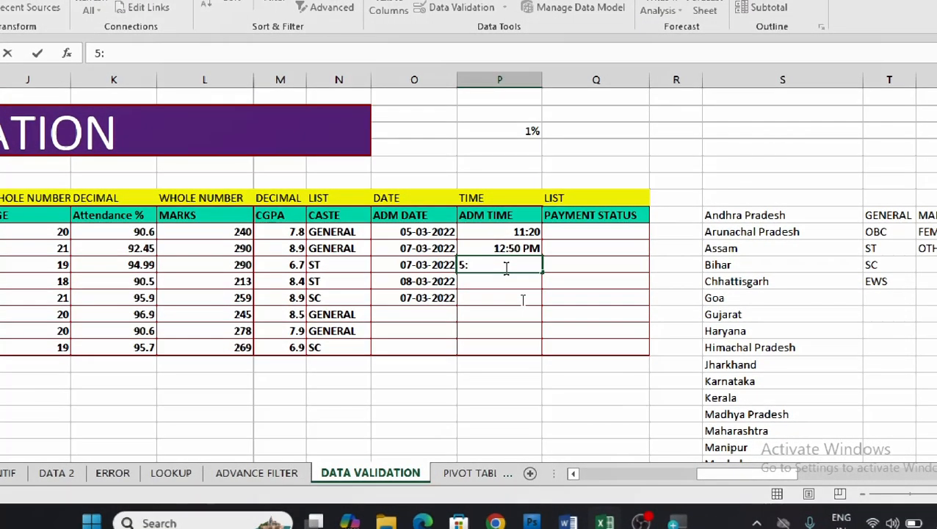
pyautogui.write('50')
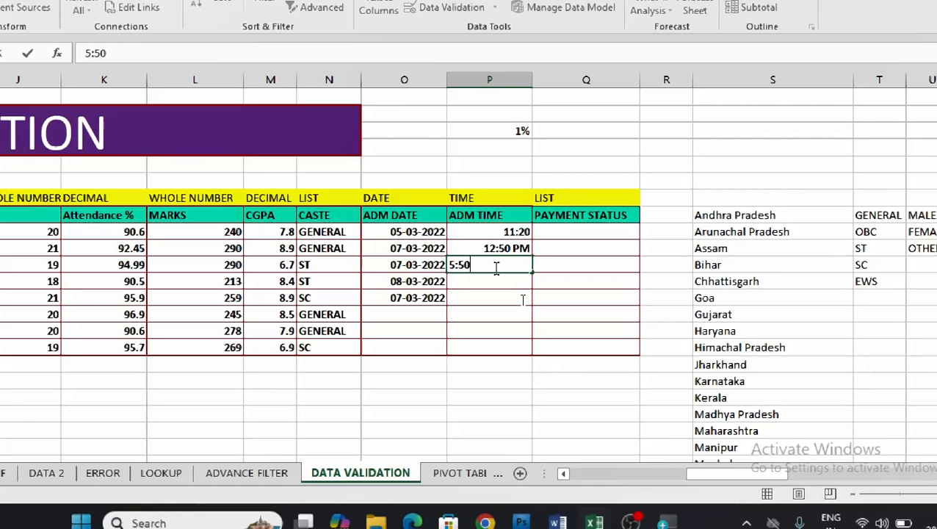
pyautogui.write(' PM')
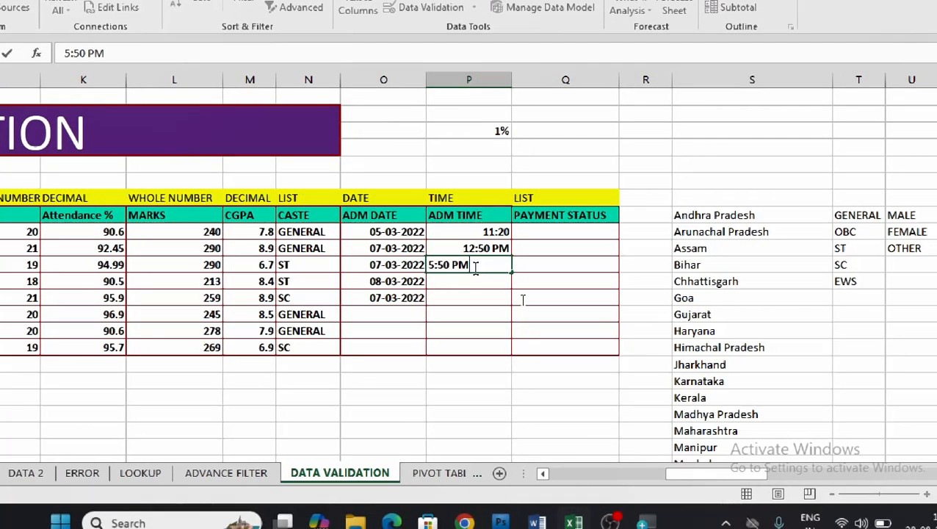
pyautogui.press('Return')
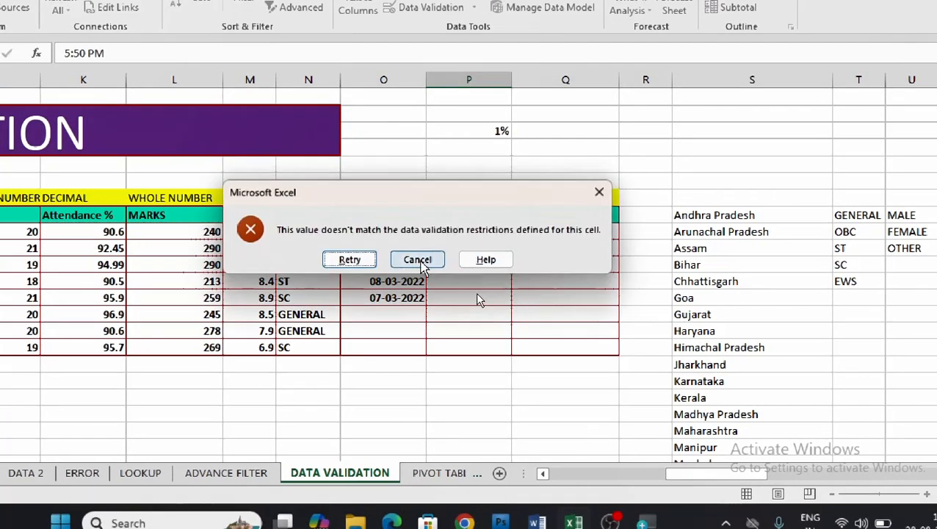
pyautogui.click(417, 260)
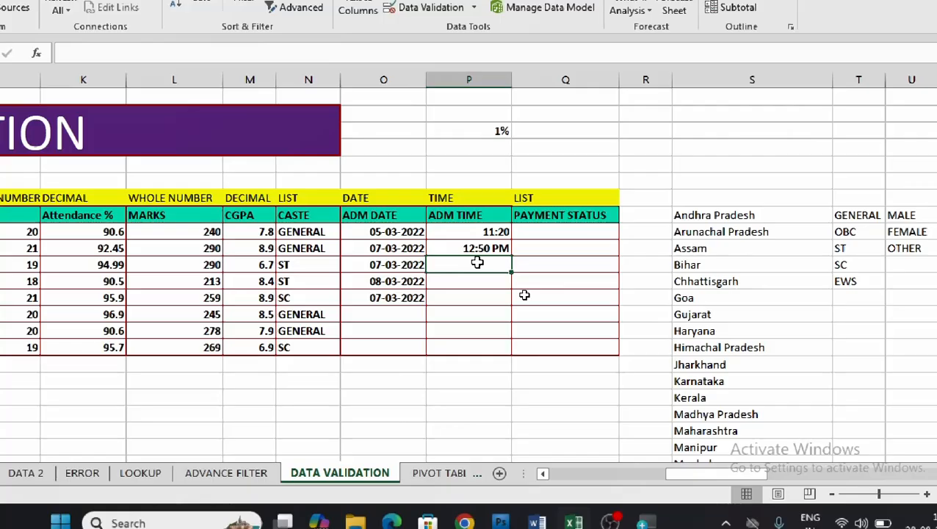
# - Enter the time 4:55 PM in ADM TIME cell P11
pyautogui.write('4:')
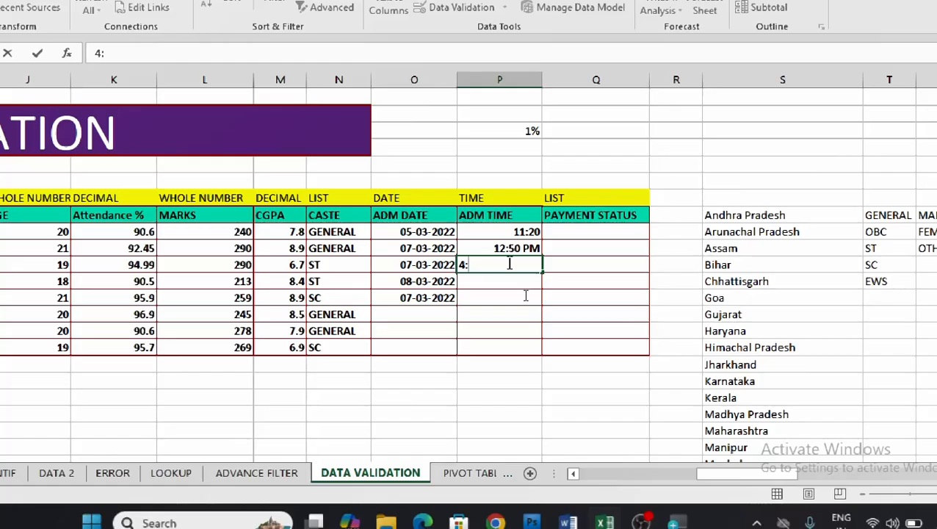
pyautogui.write('55')
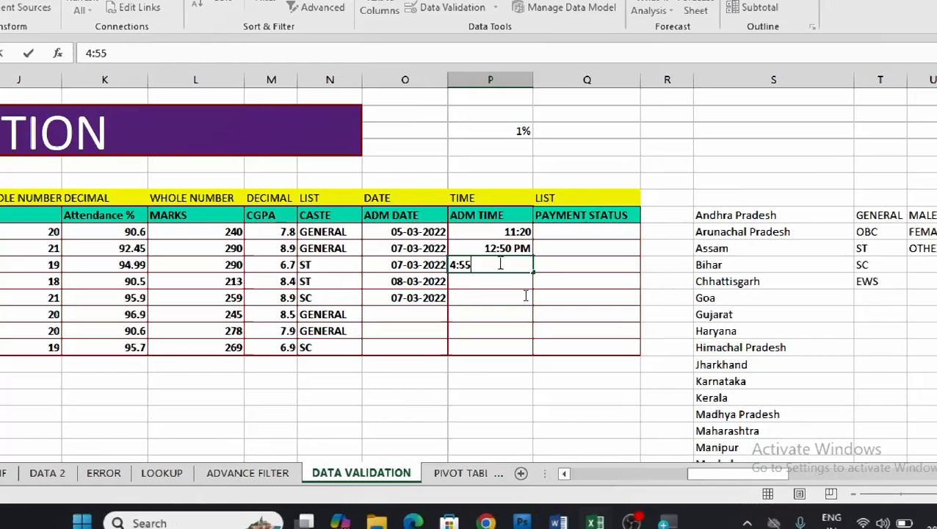
pyautogui.write(' PM')
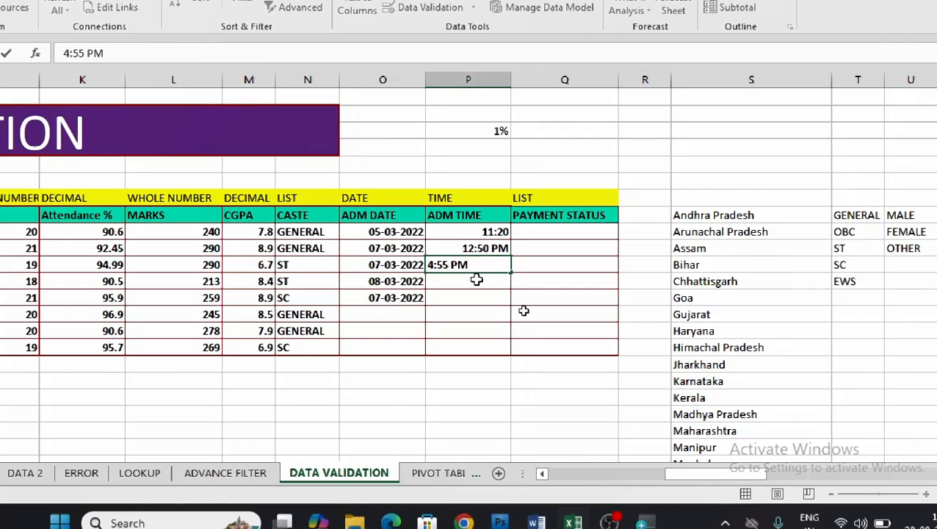
pyautogui.press('Return')
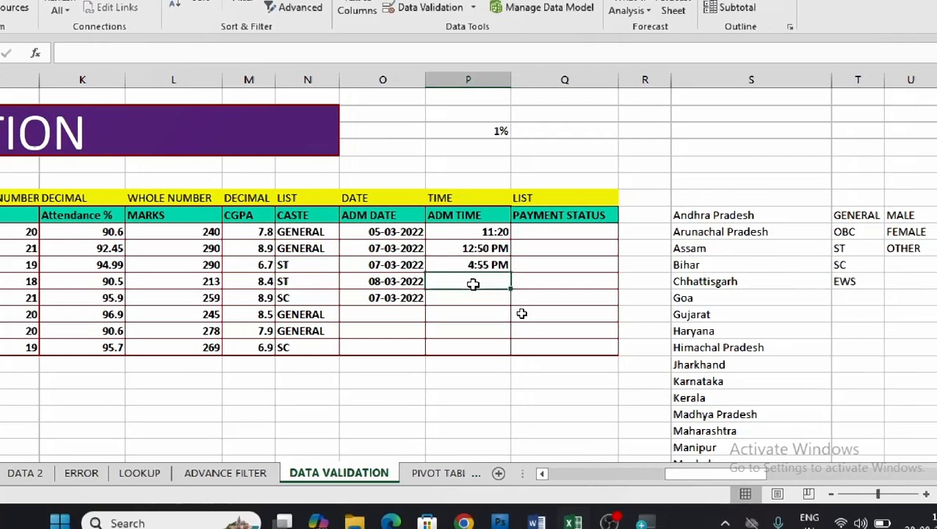
# - Start a data validation rule for the PAYMENT STATUS cells Q9:Q16 that allows List entries
pyautogui.click(547, 268)
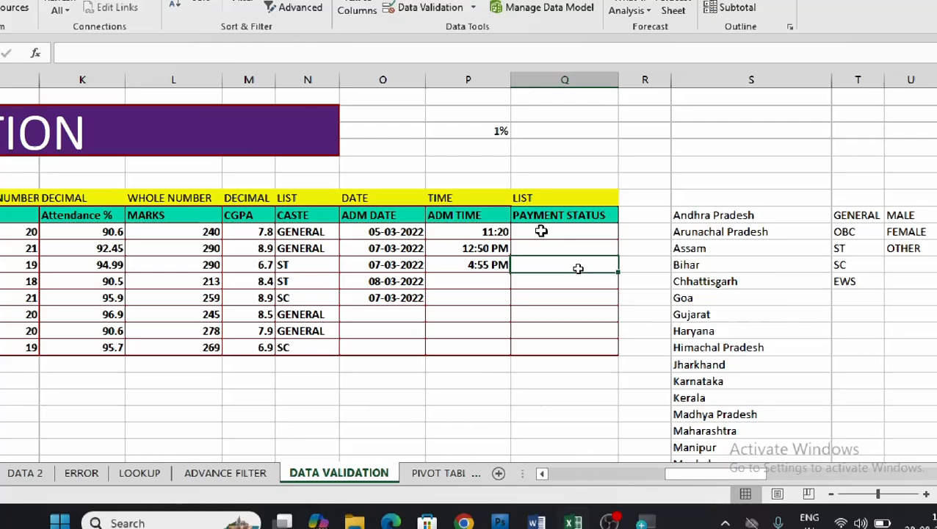
pyautogui.click(541, 232)
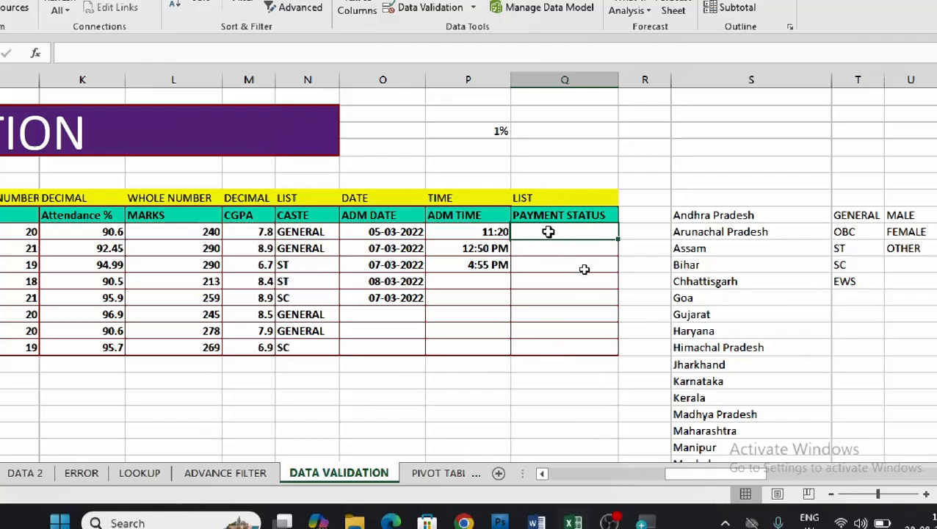
pyautogui.moveTo(545, 232); pyautogui.dragTo(550, 343)
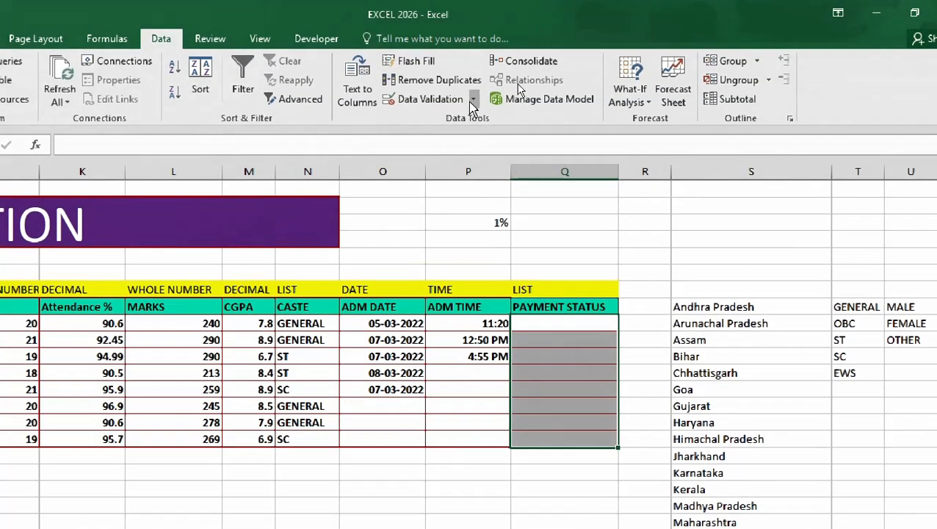
pyautogui.click(473, 7)
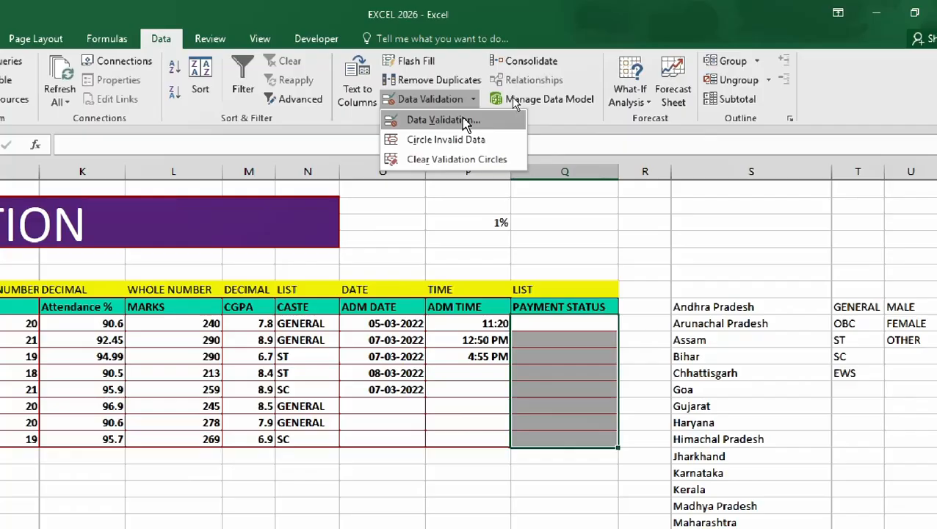
pyautogui.click(464, 125)
pyautogui.click(453, 147)
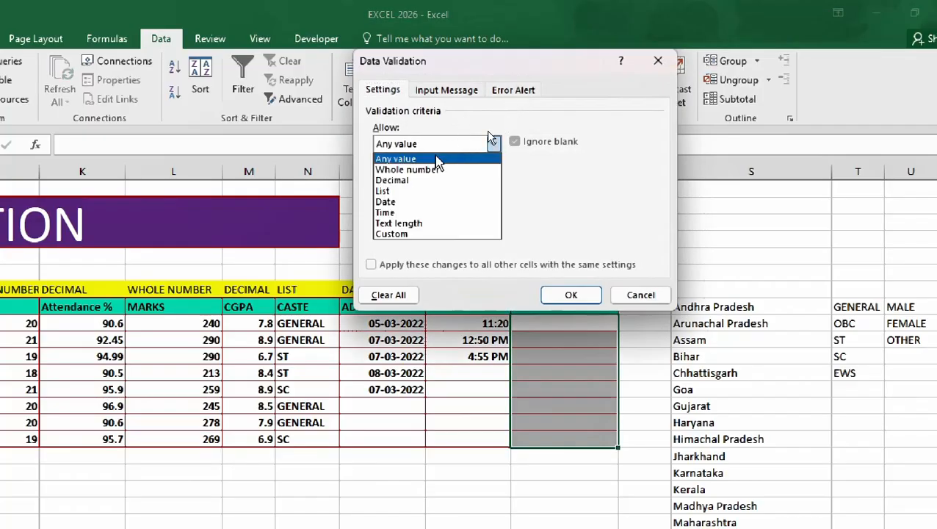
pyautogui.click(456, 190)
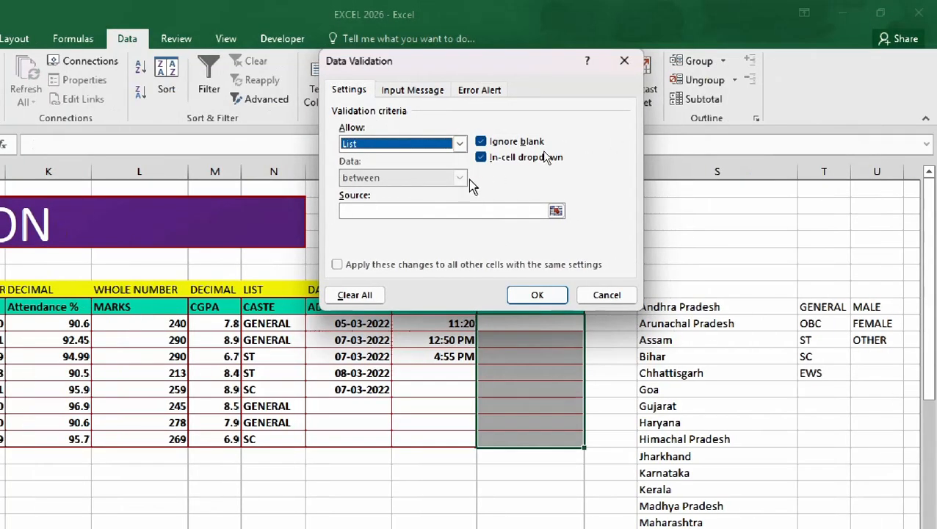
# - Set the validation list source to Paid, Pending and apply the rule to the PAYMENT STATUS cells
pyautogui.click(427, 211)
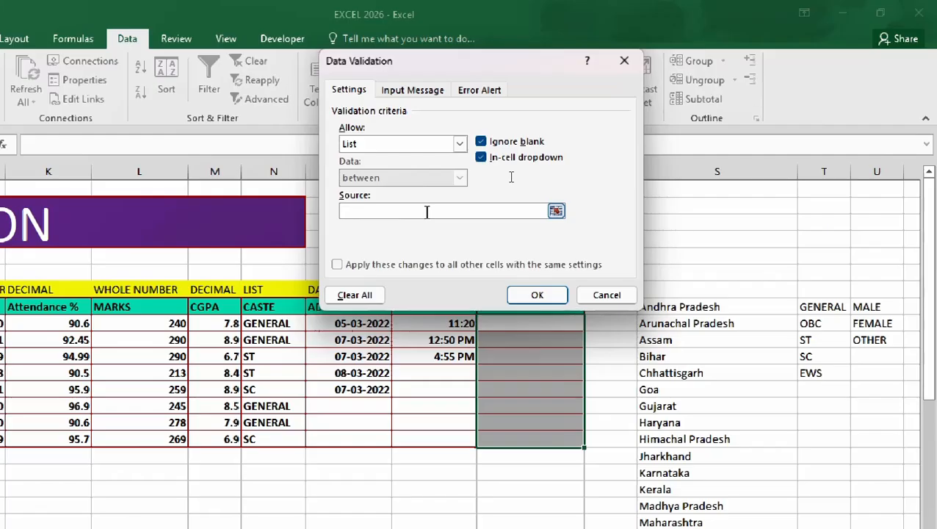
pyautogui.write('PA')
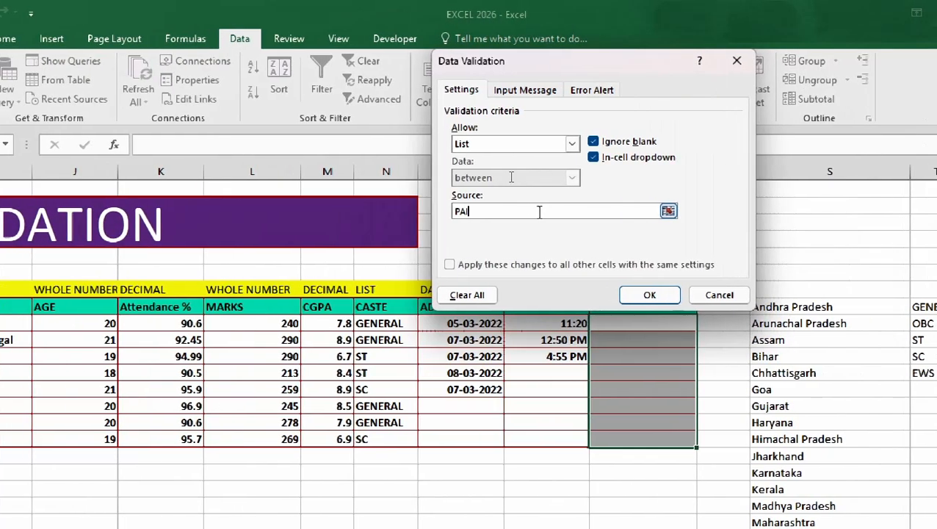
pyautogui.press('BackSpace')
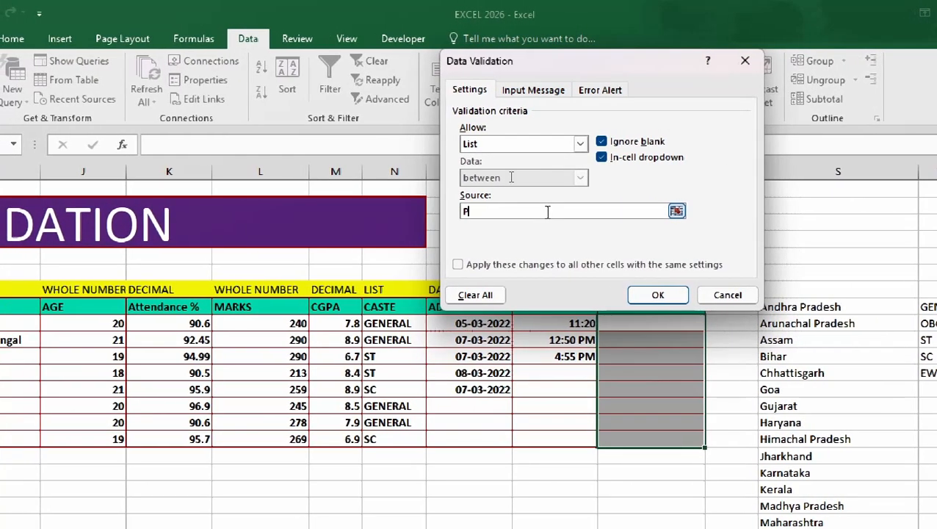
pyautogui.write('aid')
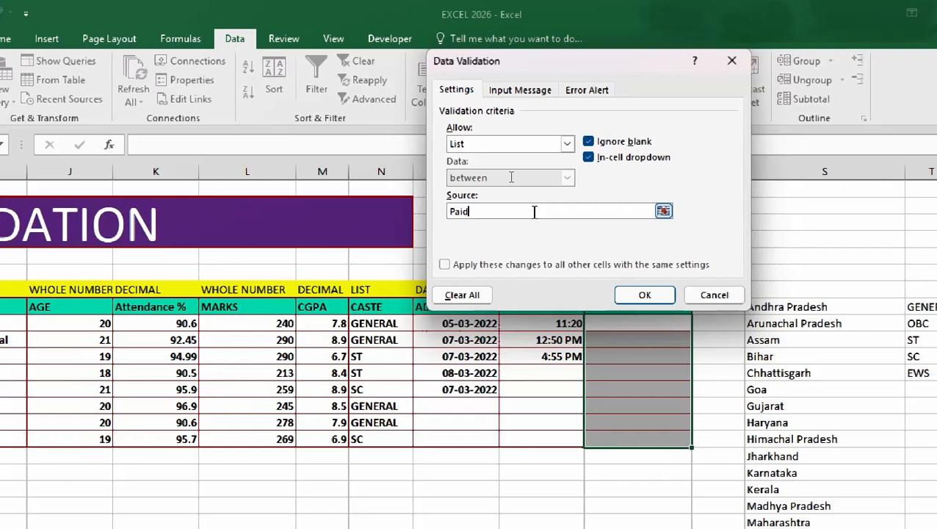
pyautogui.write(',')
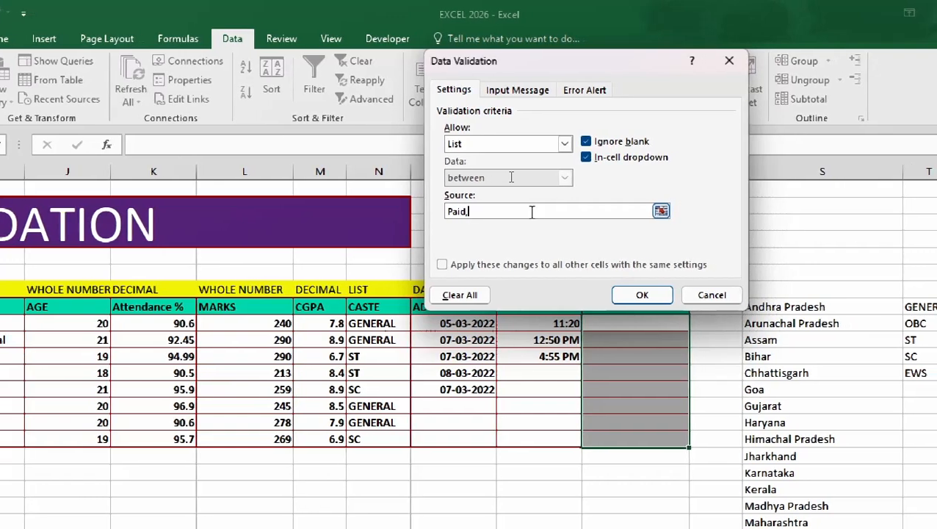
pyautogui.write(' Pendin')
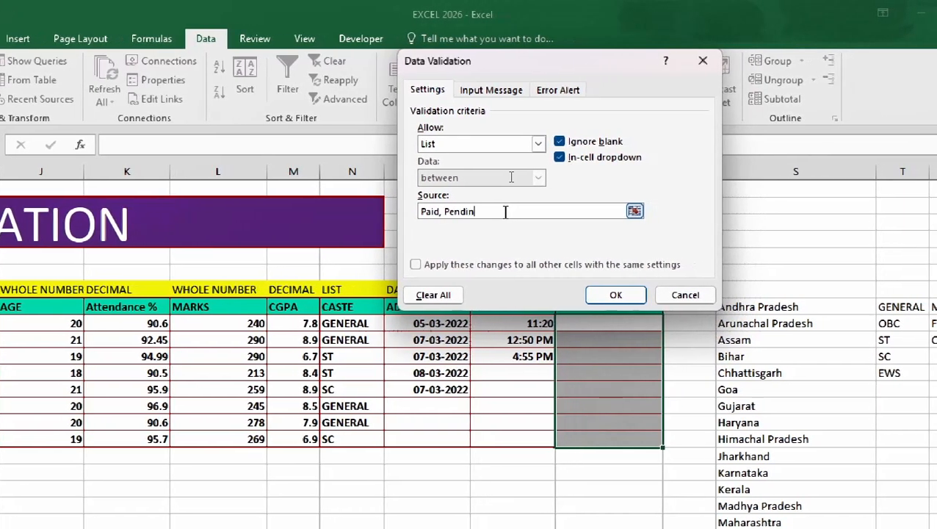
pyautogui.write('g')
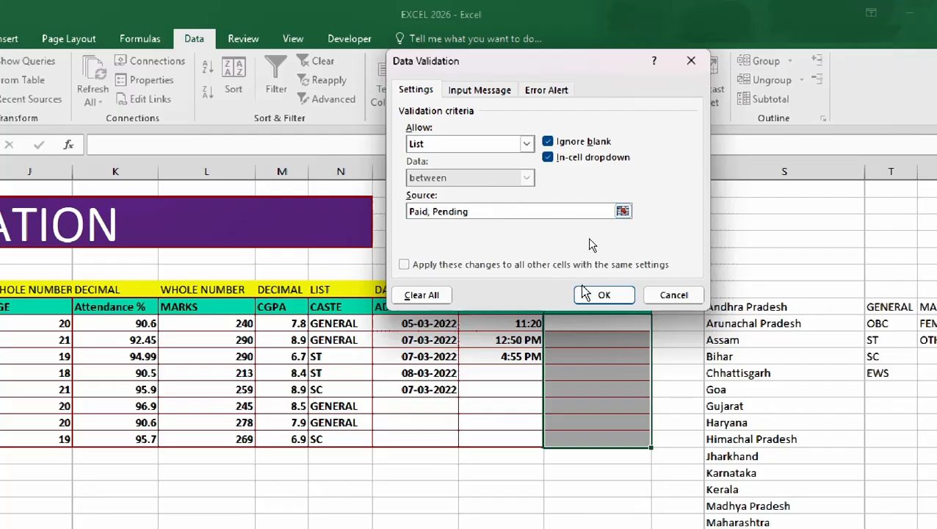
pyautogui.click(608, 294)
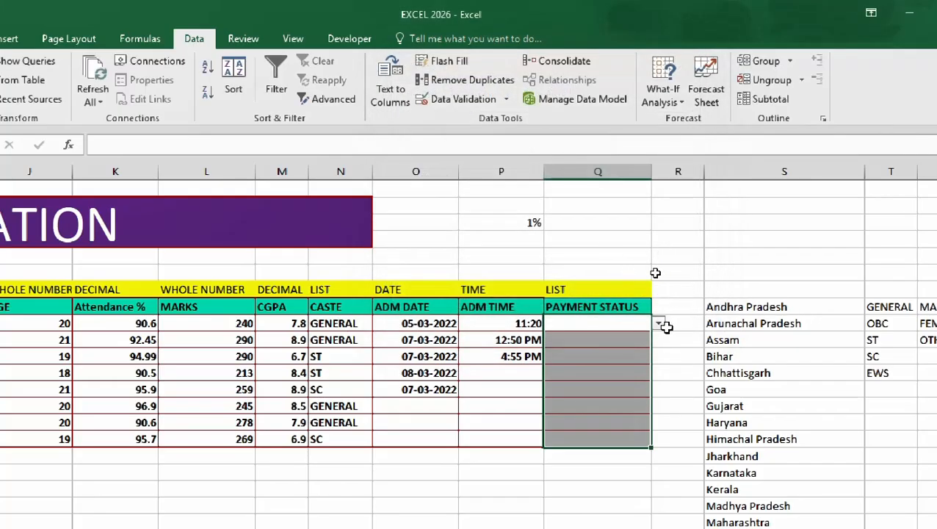
# - Choose Paid from the validation list for PAYMENT STATUS cells Q9 and Q10, and Pending for Q11
pyautogui.click(658, 323)
pyautogui.click(610, 337)
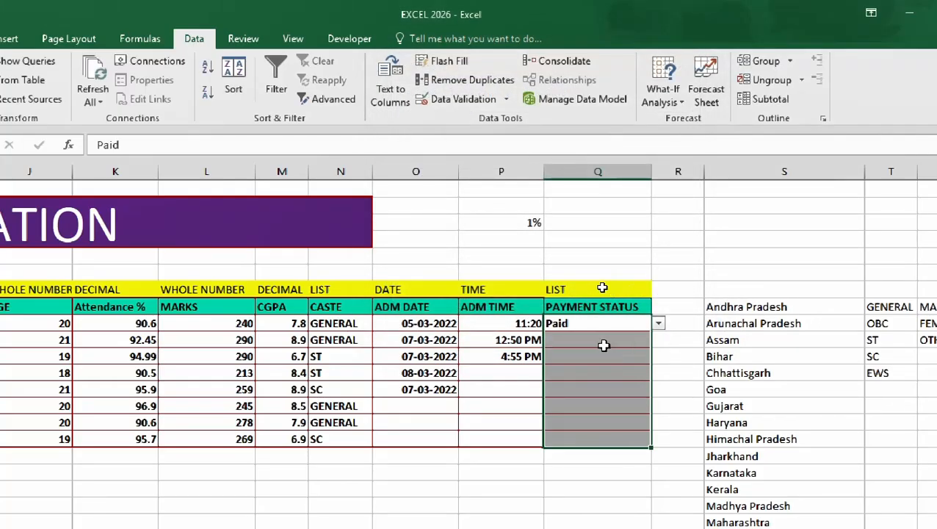
pyautogui.click(628, 340)
pyautogui.click(659, 340)
pyautogui.click(609, 353)
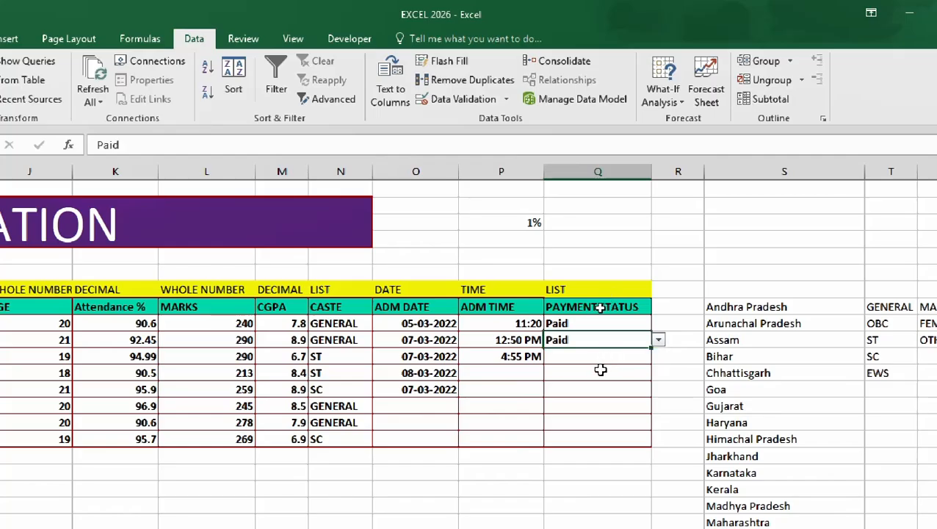
pyautogui.click(594, 356)
pyautogui.click(658, 356)
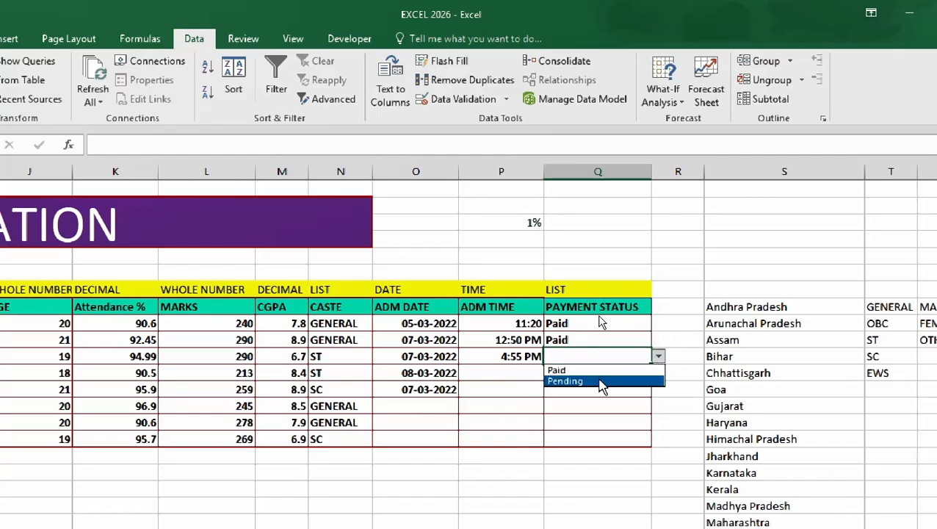
pyautogui.click(606, 383)
# - Choose Paid from the validation list for PAYMENT STATUS cells Q12 and Q13
pyautogui.click(639, 373)
pyautogui.click(659, 373)
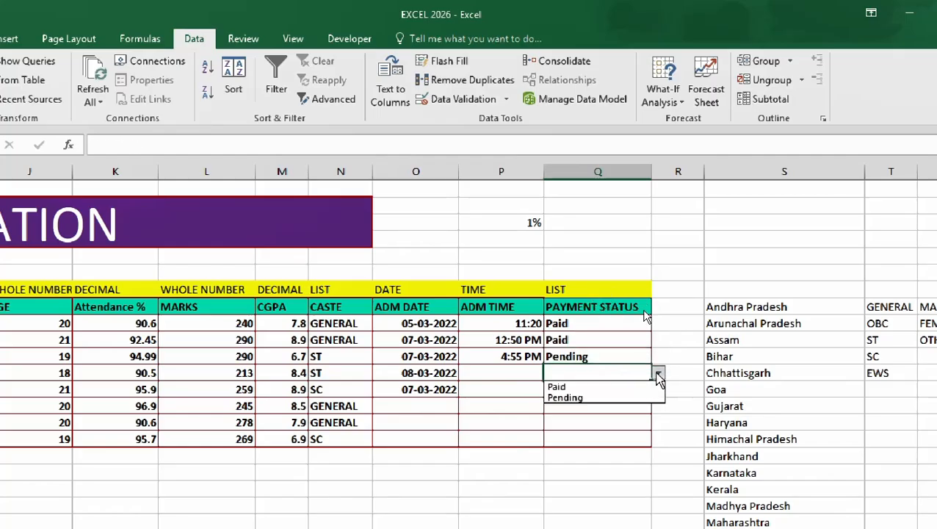
pyautogui.click(584, 385)
pyautogui.click(589, 394)
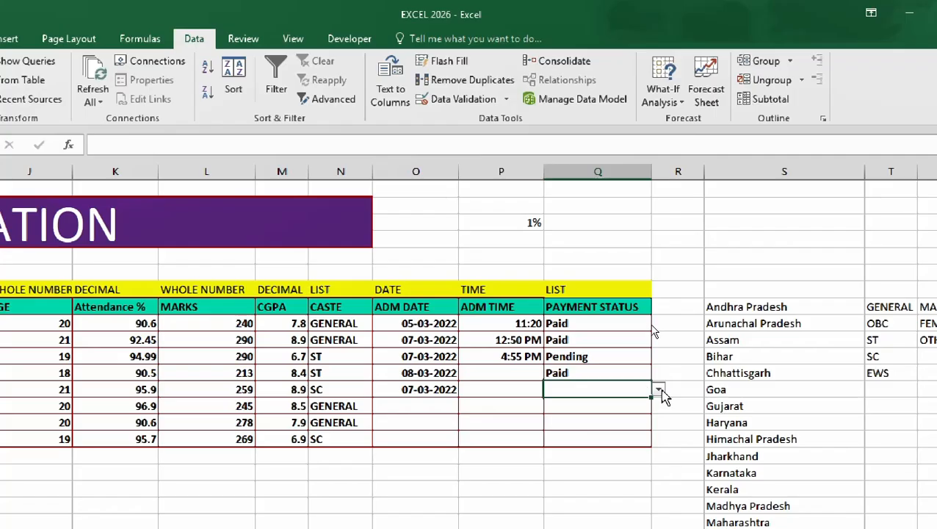
pyautogui.click(659, 389)
pyautogui.click(587, 403)
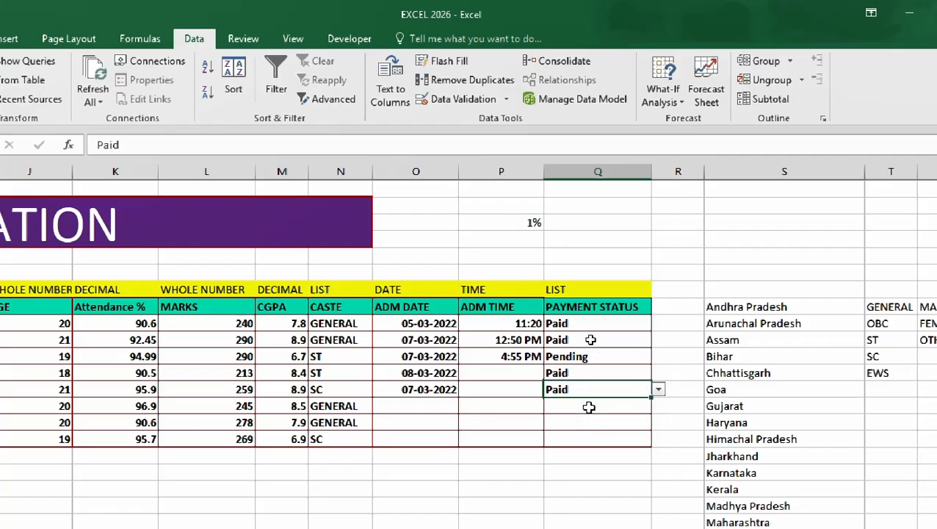
# - Choose Pending from the validation list for PAYMENT STATUS cells Q14 and Q15, and Paid for Q16
pyautogui.click(592, 406)
pyautogui.click(658, 408)
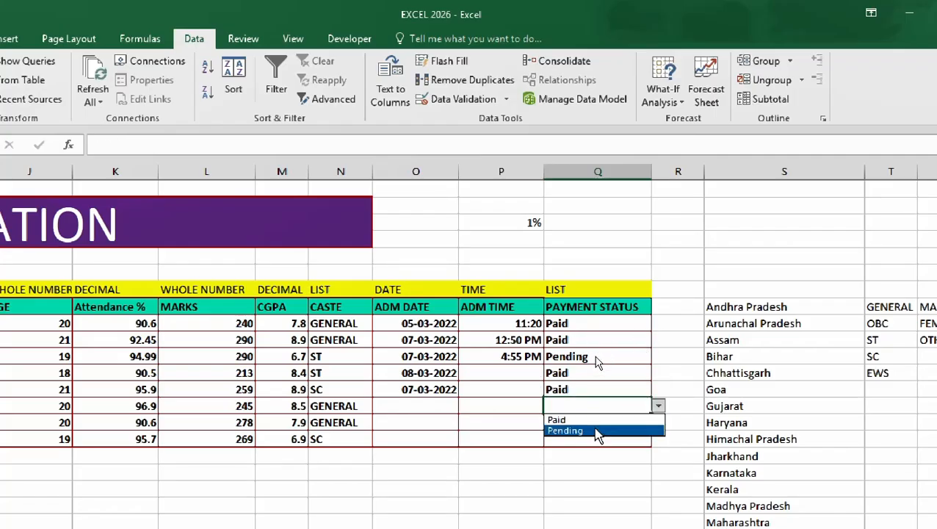
pyautogui.click(600, 433)
pyautogui.click(600, 420)
pyautogui.click(659, 422)
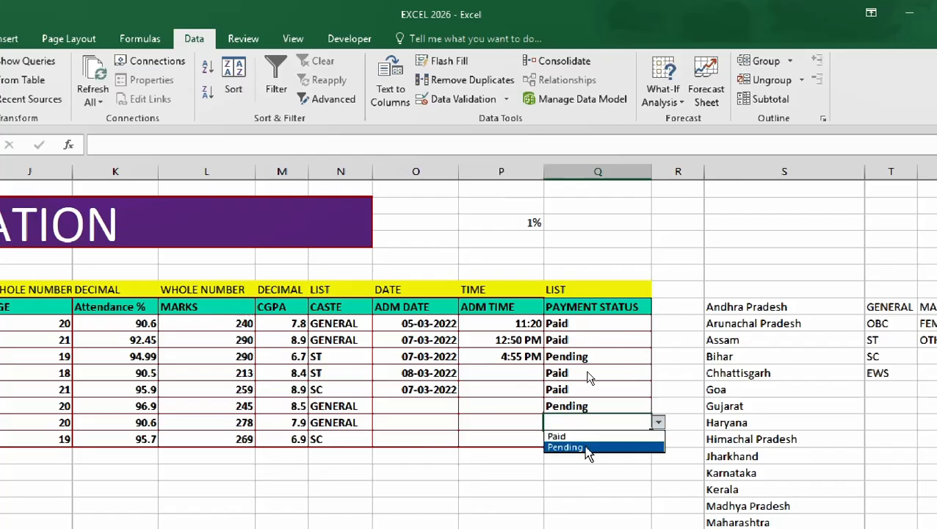
pyautogui.click(589, 447)
pyautogui.click(599, 439)
pyautogui.click(658, 439)
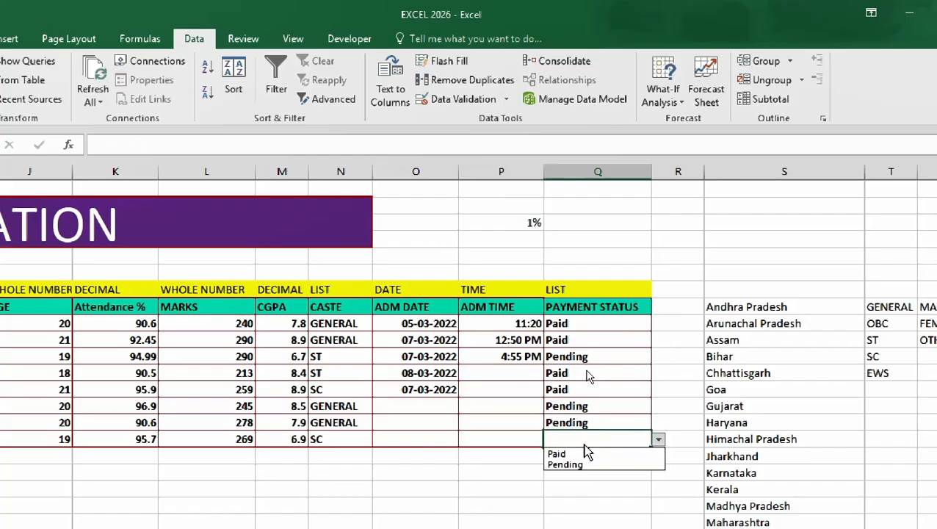
pyautogui.click(562, 450)
pyautogui.click(669, 255)
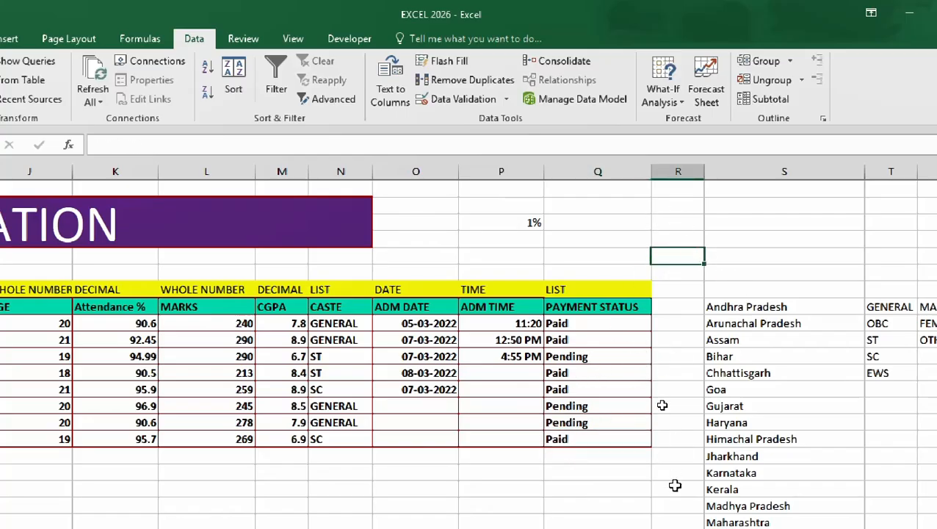